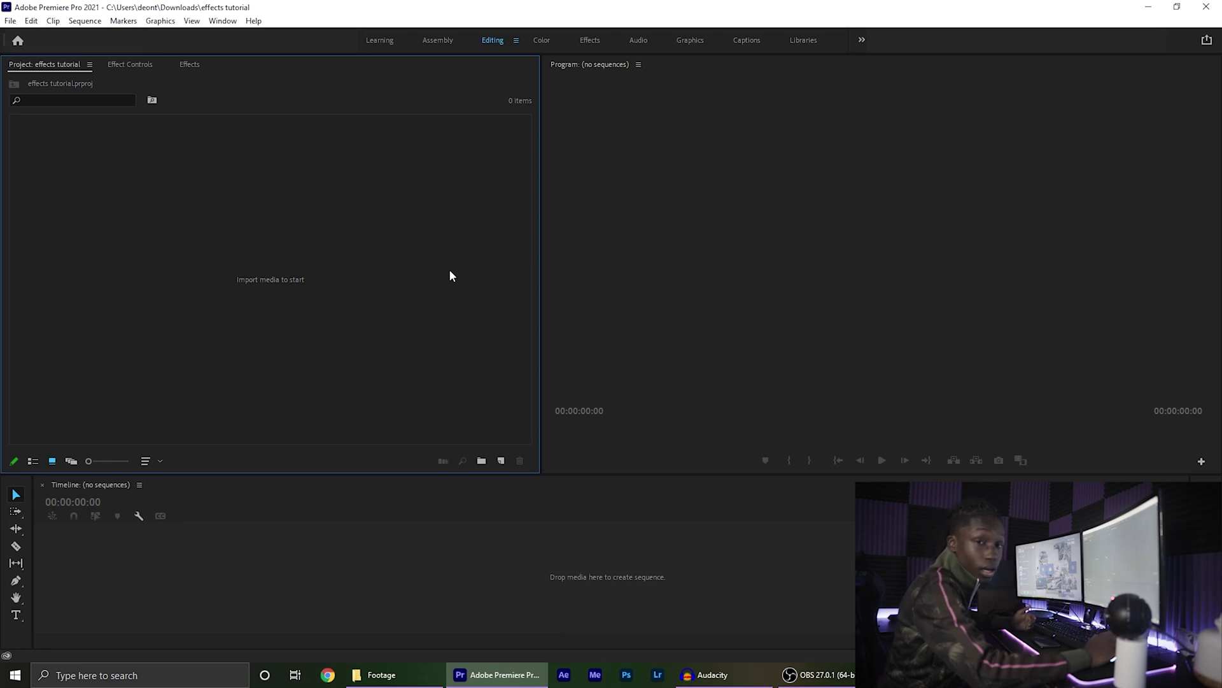
- Bring the clips C0540 and C0518 from the Footage folder into the Premiere Pro project
click(381, 675)
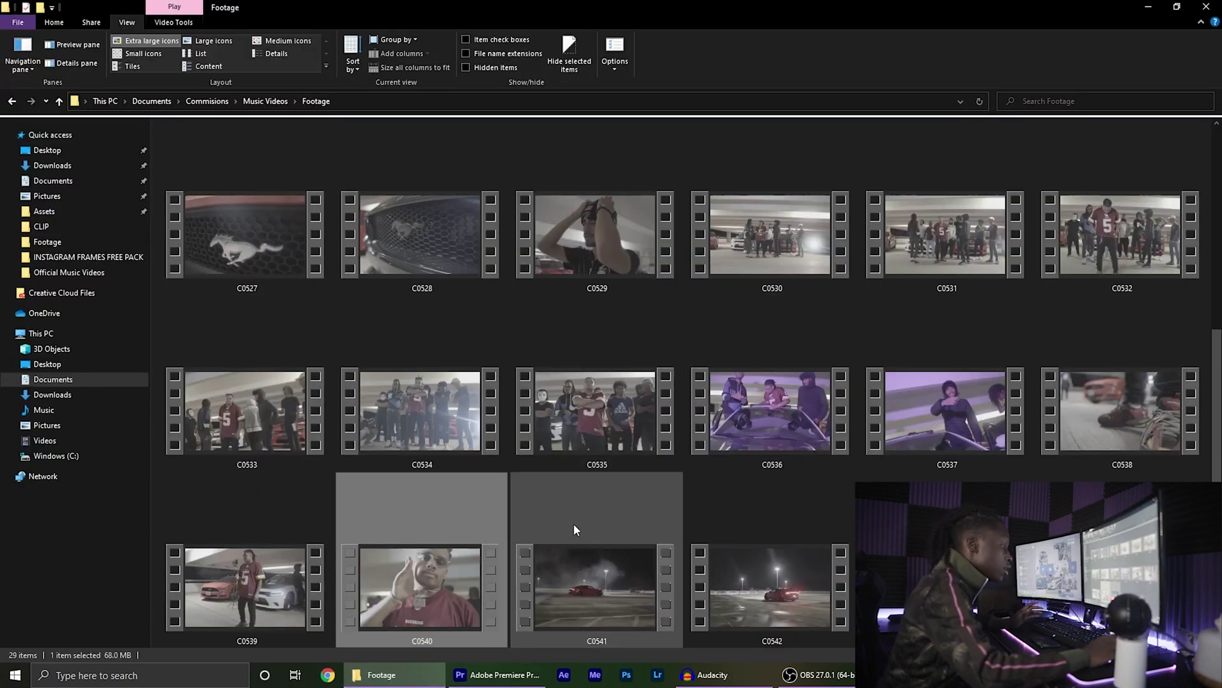
drag(400, 577, 396, 356)
click(419, 681)
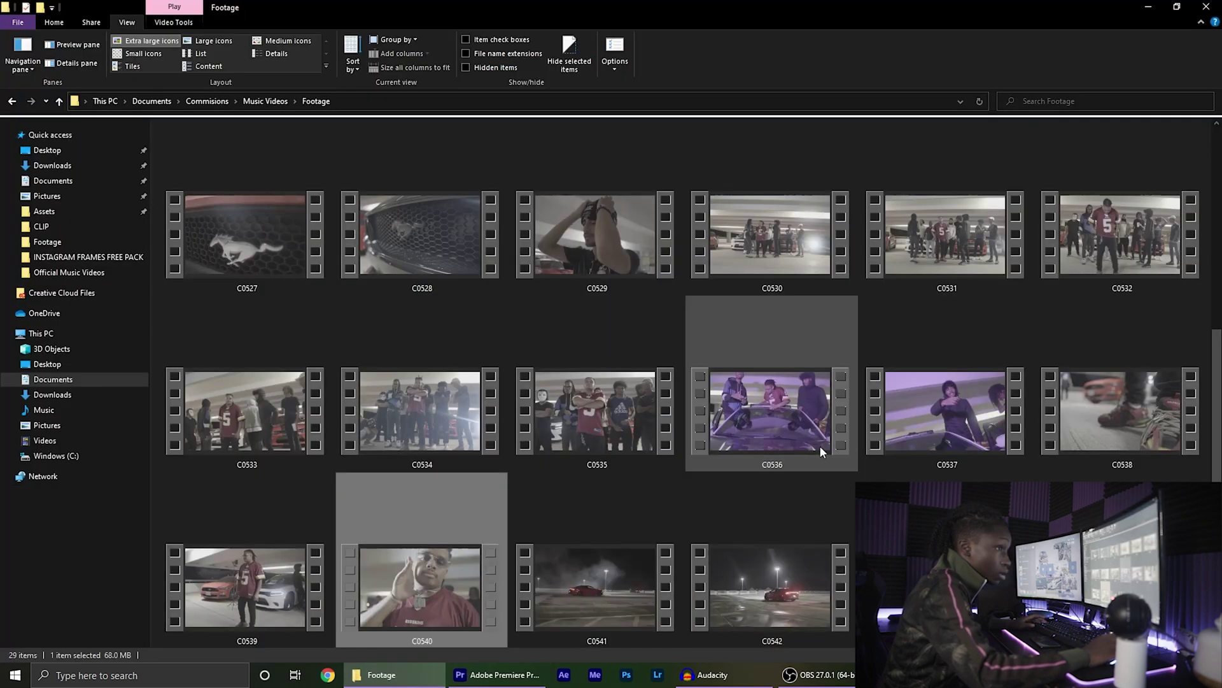
scroll(671, 416, up, 3)
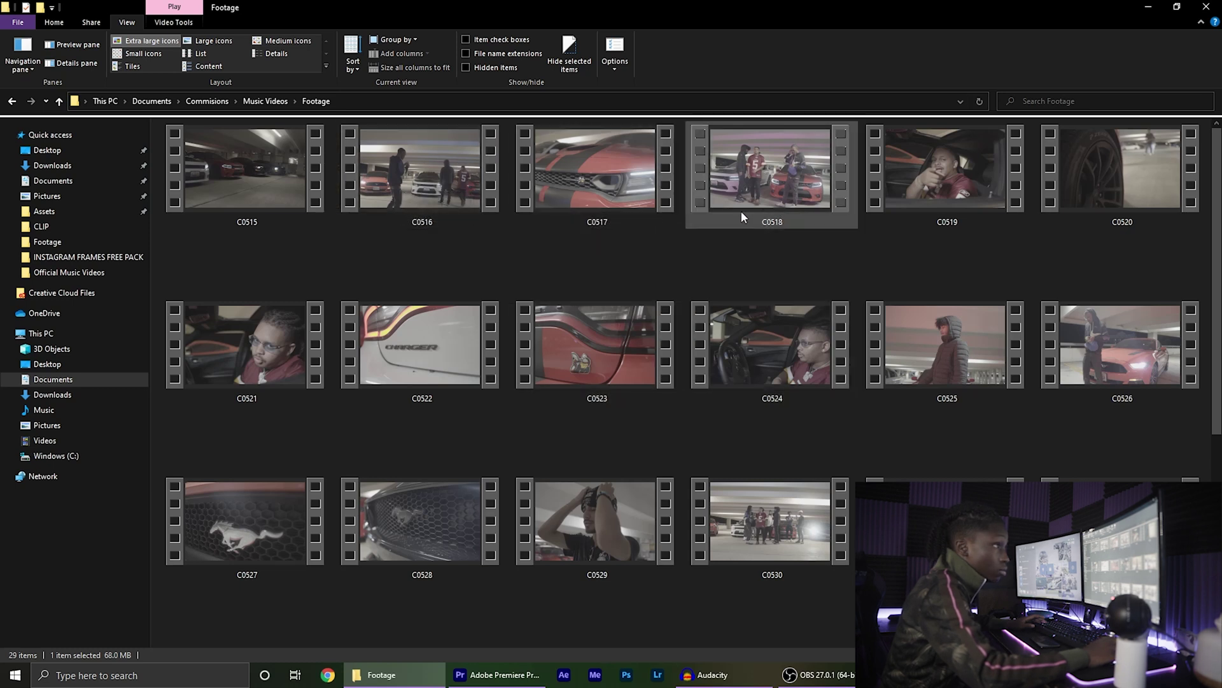
drag(740, 177, 438, 332)
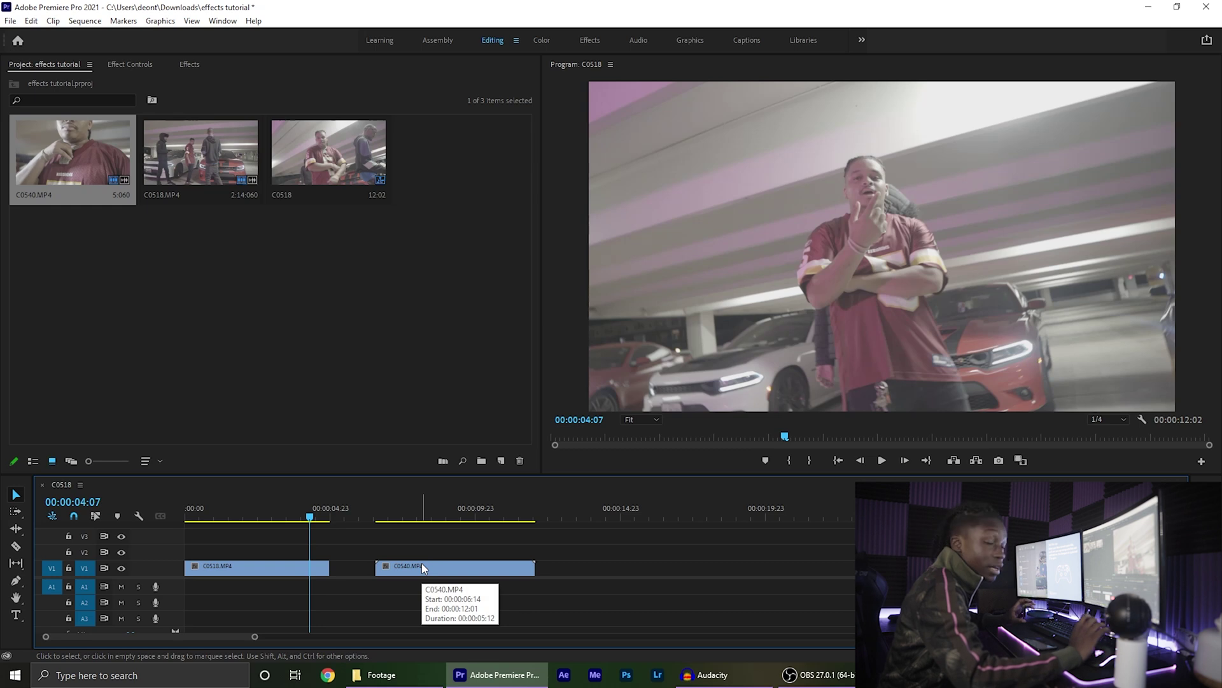
- Place C0540 on V2 overlapping the end of C0518 and trim its start to 00:00:04:14
drag(421, 563, 358, 556)
key(Down)
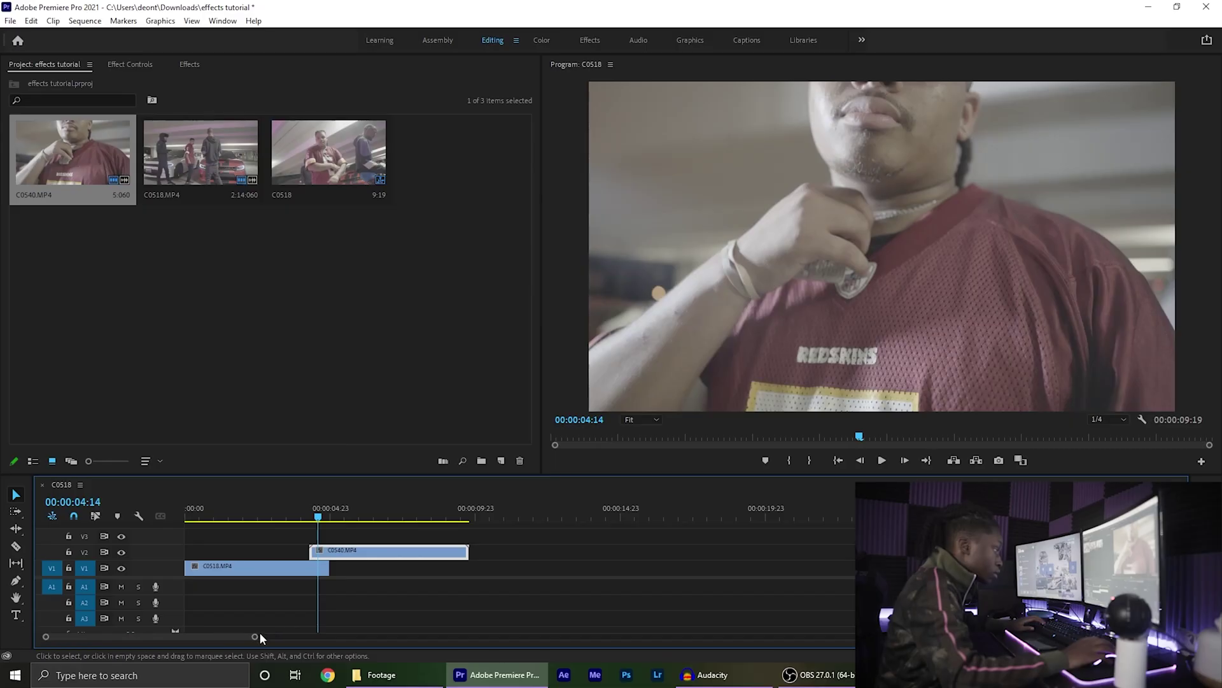
drag(258, 632, 200, 638)
key(c)
click(679, 552)
key(v)
key(Delete)
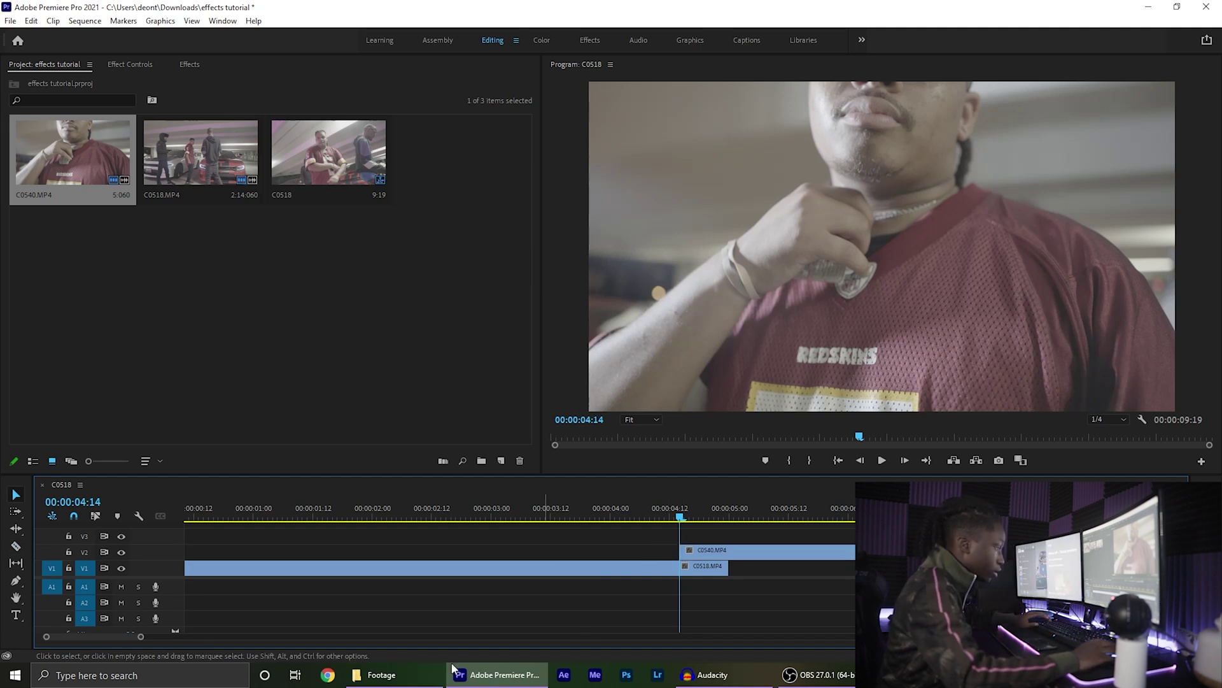
- Split the C0540 clip on V2 at every single frame from 00:00:04:15 to 00:00:05:00
drag(141, 639, 101, 638)
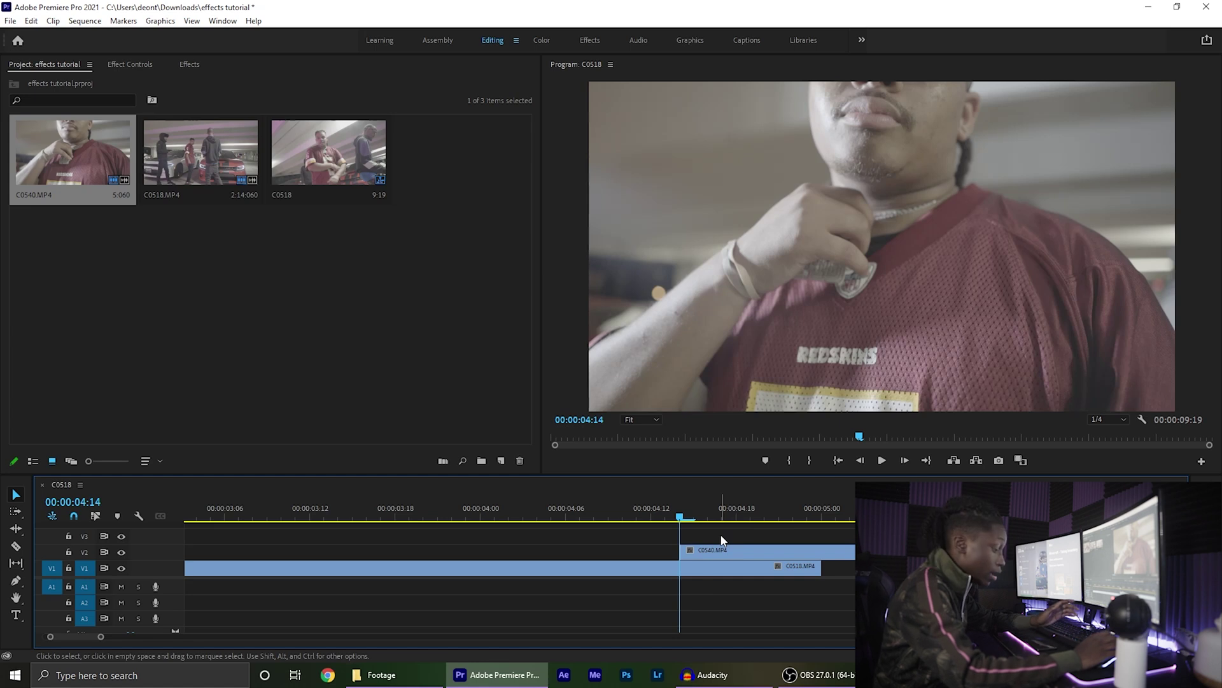
key(Right)
key(c)
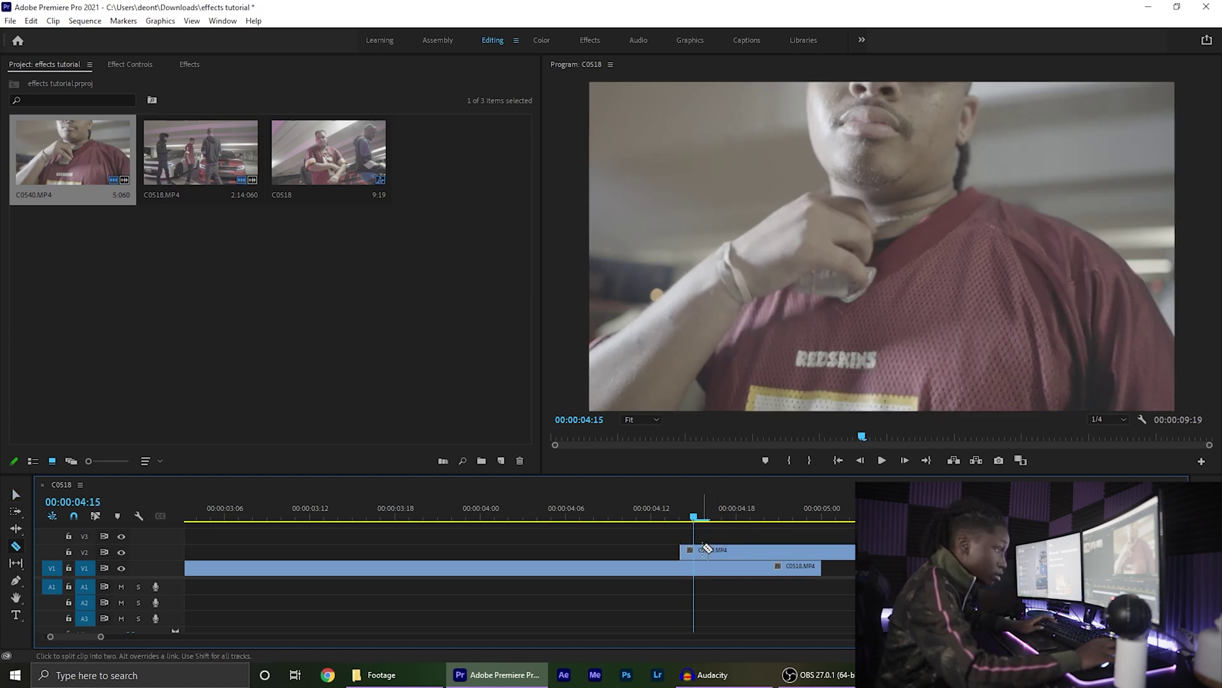
key(Right)
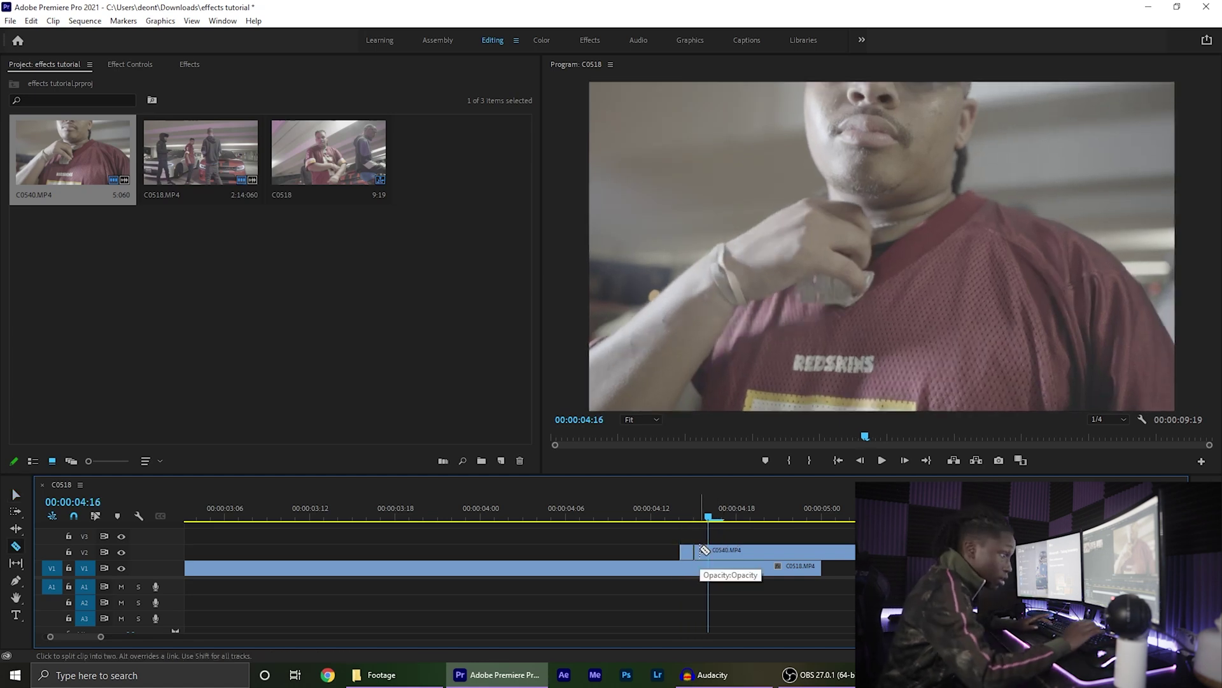
key(Right)
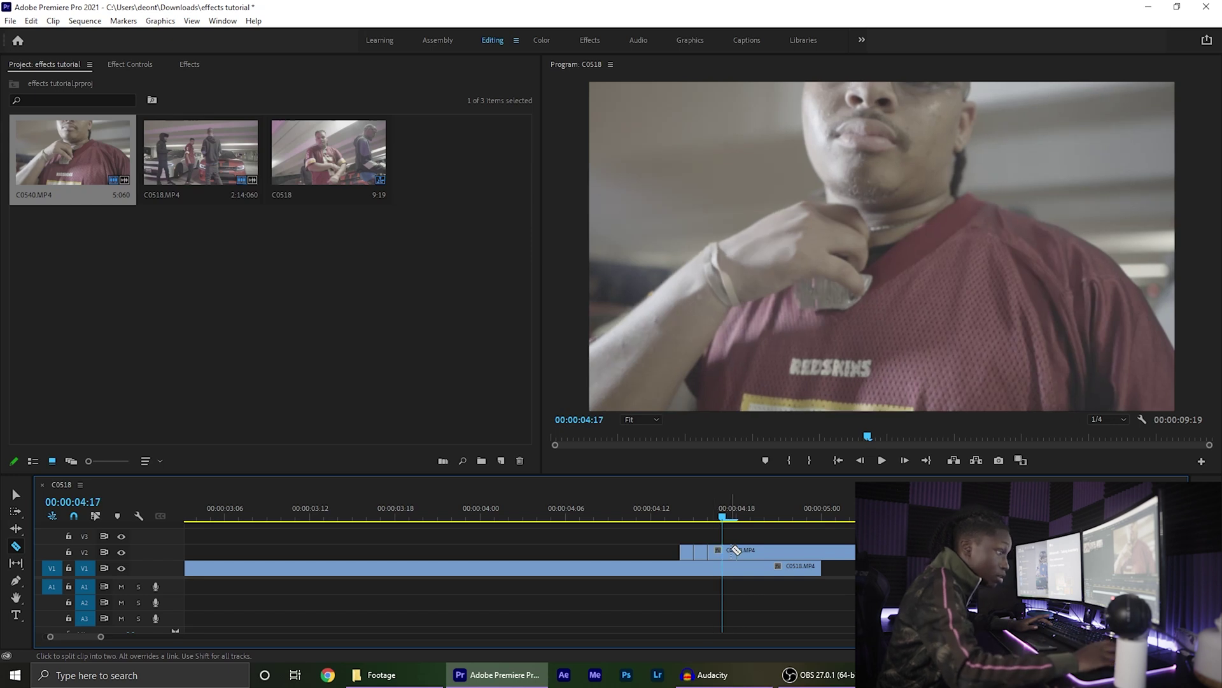
key(Right)
click(736, 551)
key(Right)
click(751, 553)
key(Right)
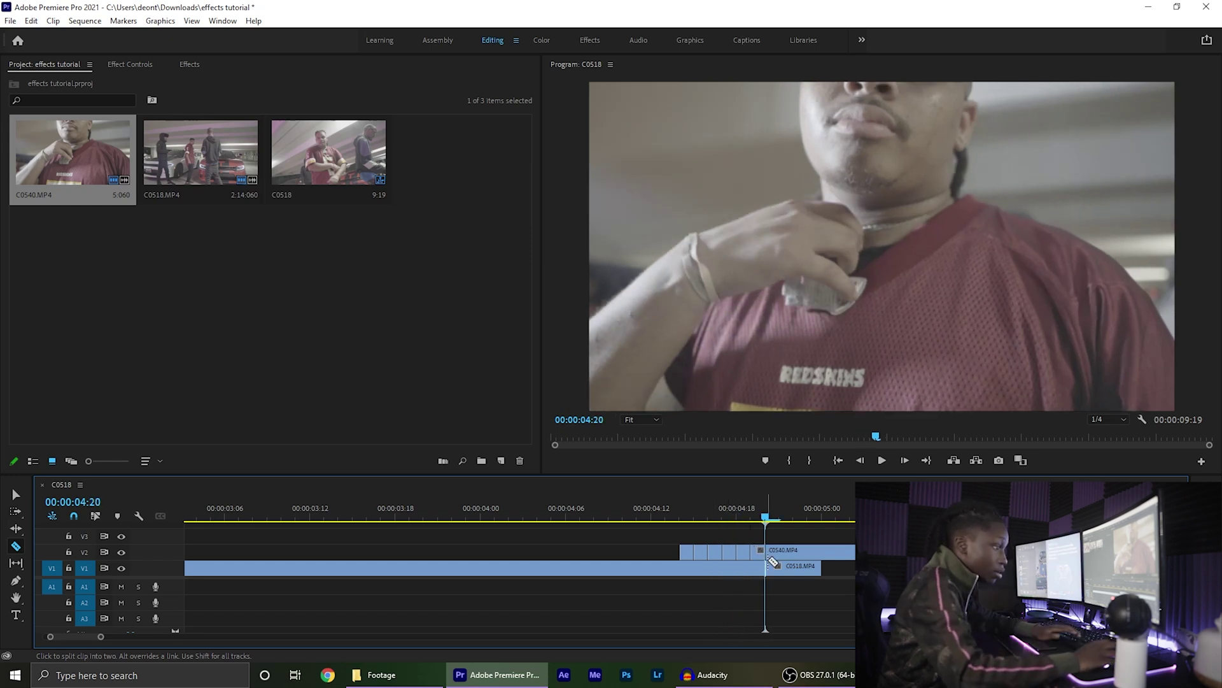
click(767, 551)
key(Right)
click(781, 552)
key(Right)
click(795, 551)
key(Right)
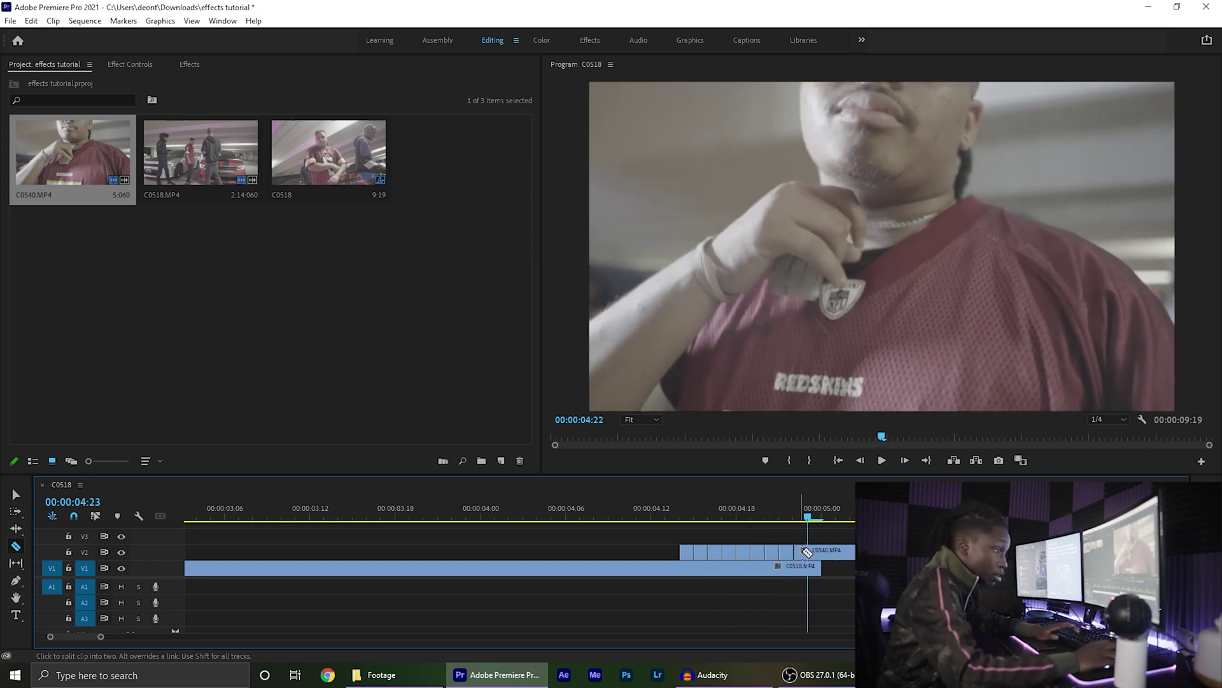
key(Right)
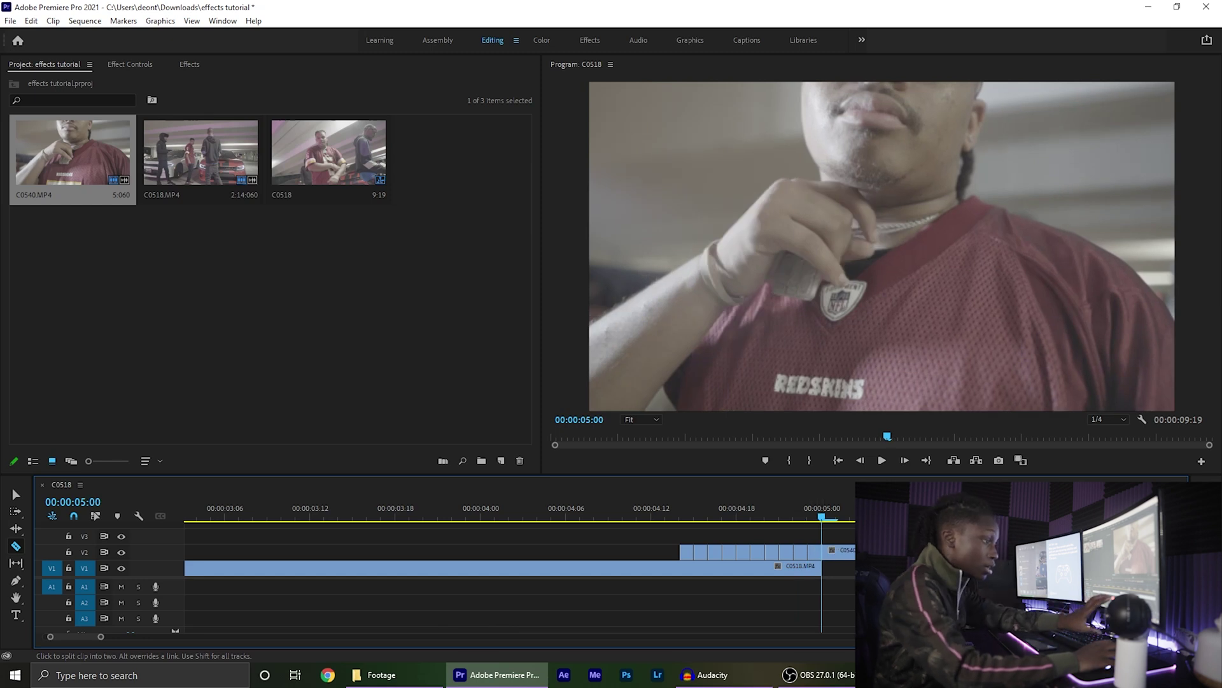
- Move the uncut remainder of C0540 down to V1 after C0518 and delete every second one-frame piece on V2
key(v)
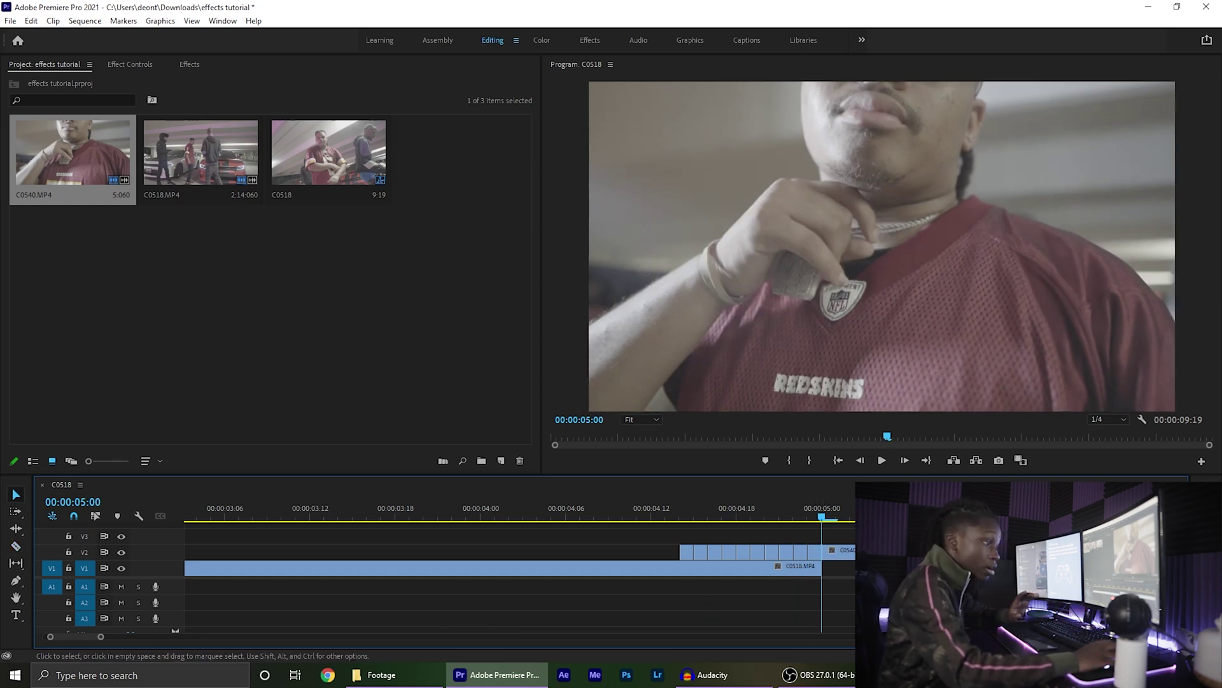
drag(840, 551, 844, 572)
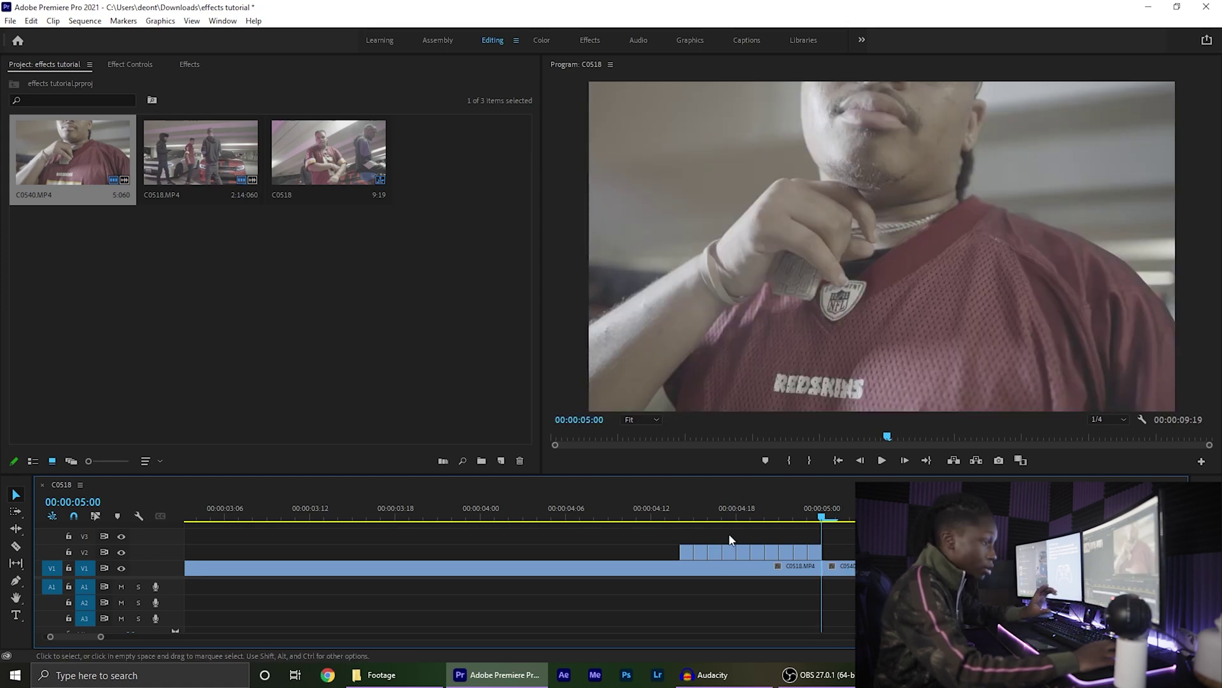
click(700, 518)
click(701, 552)
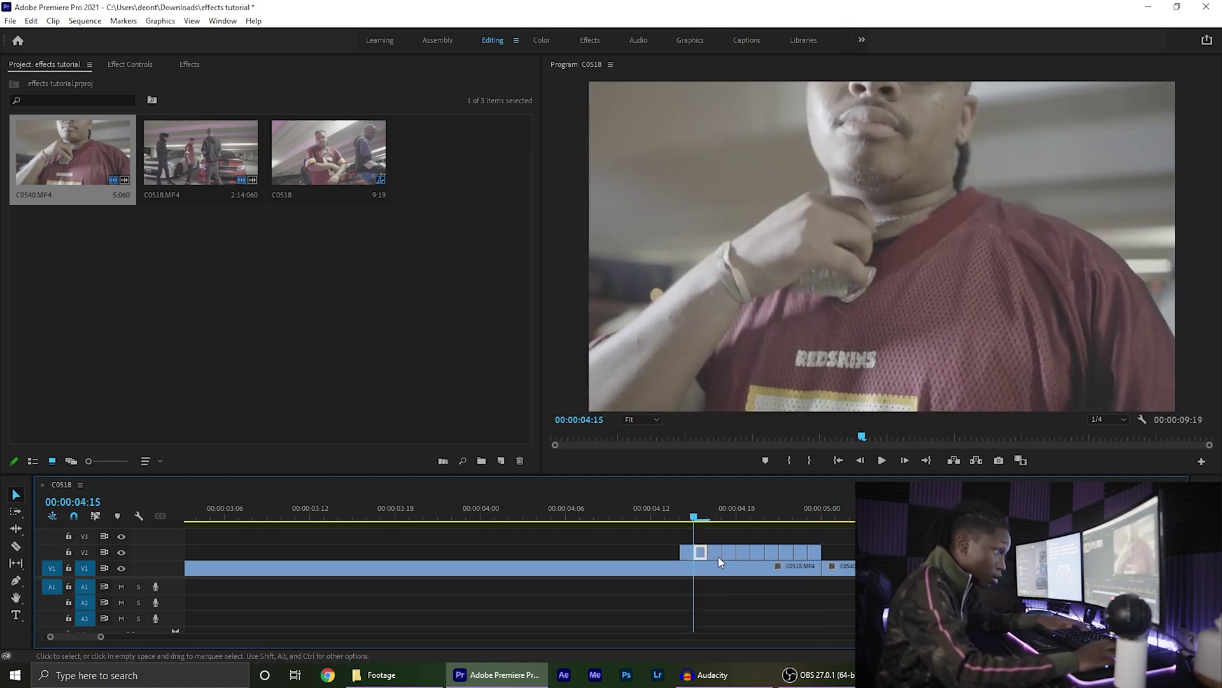
key(Delete)
click(731, 553)
key(Delete)
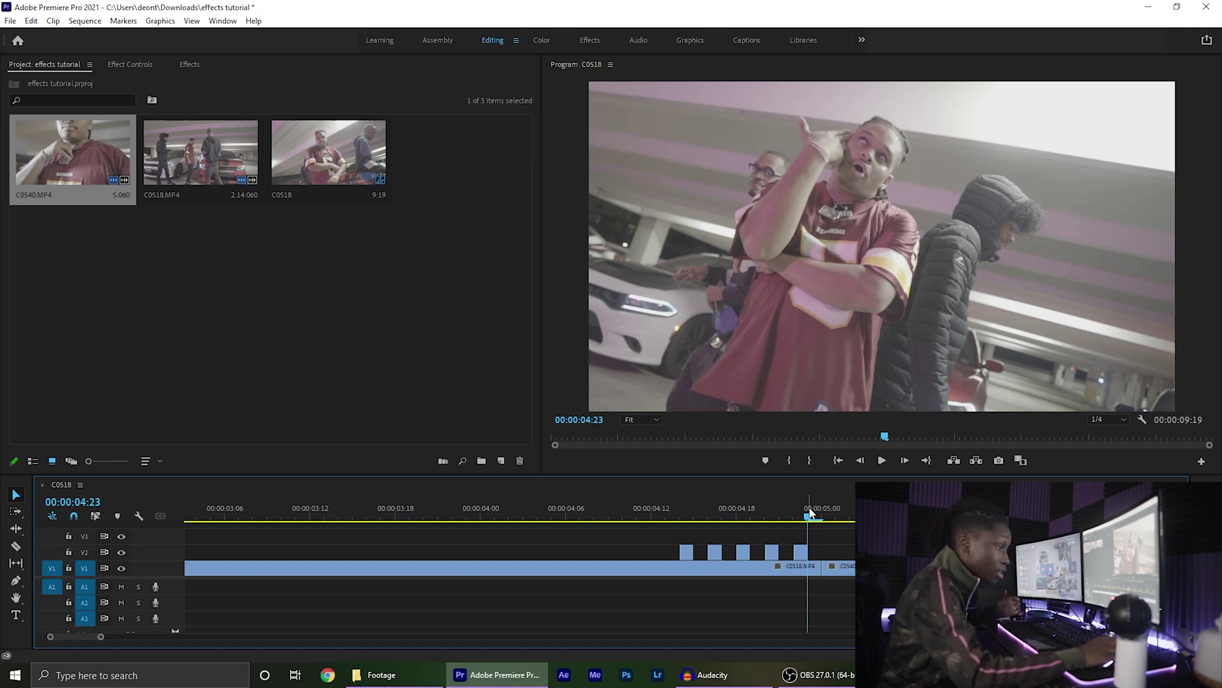
- Play back the flicker transition between C0518 and C0540 to review the alternating frames
drag(666, 524, 833, 517)
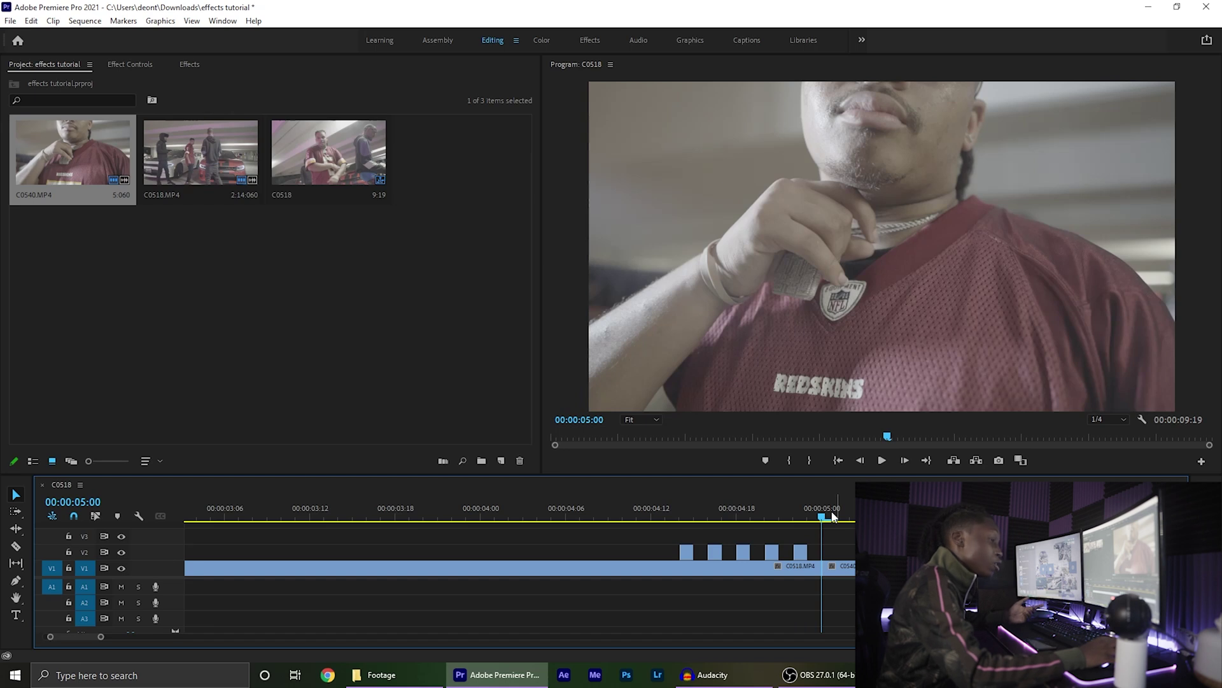
drag(810, 551, 293, 518)
key(minus)
key(minus)
key(minus)
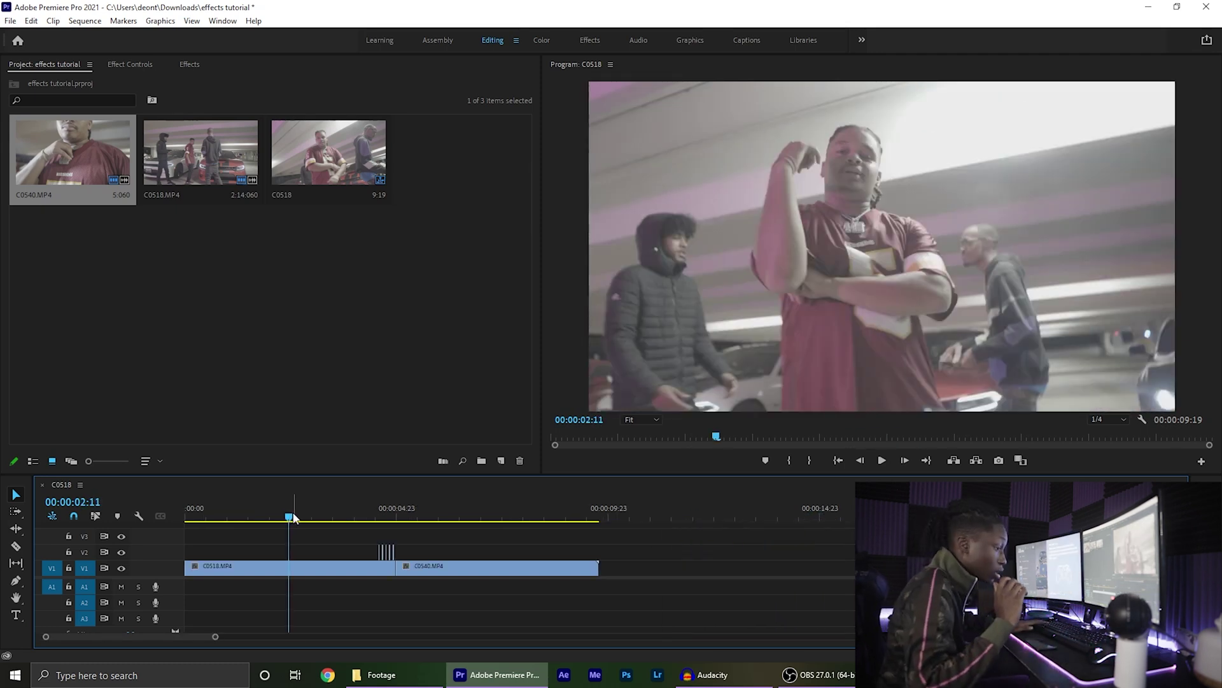
key(space)
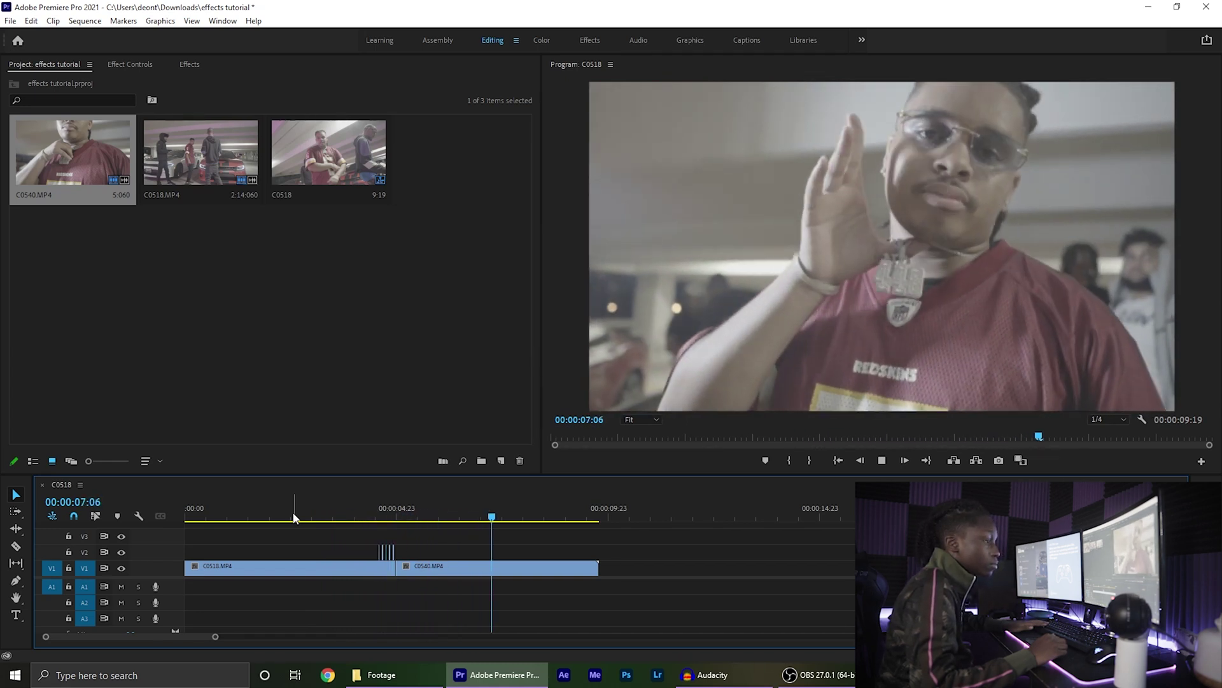
key(space)
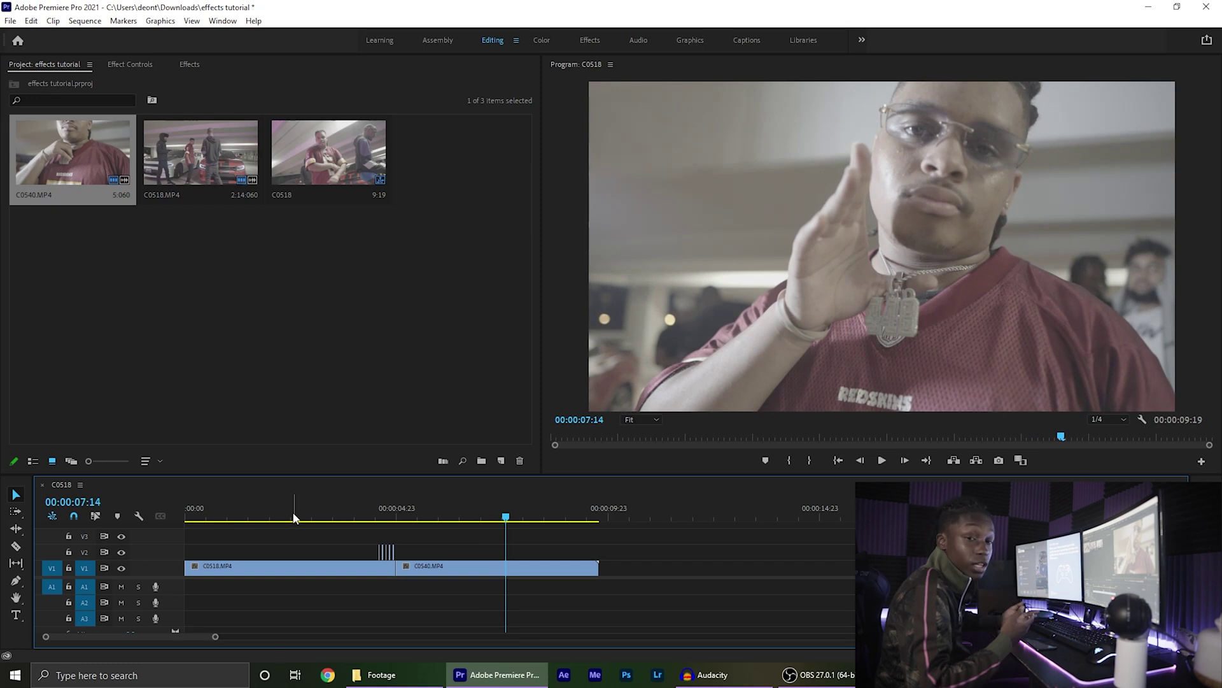
mouse_move(358, 514)
mouse_down()
mouse_move(417, 517)
mouse_move(351, 525)
mouse_up()
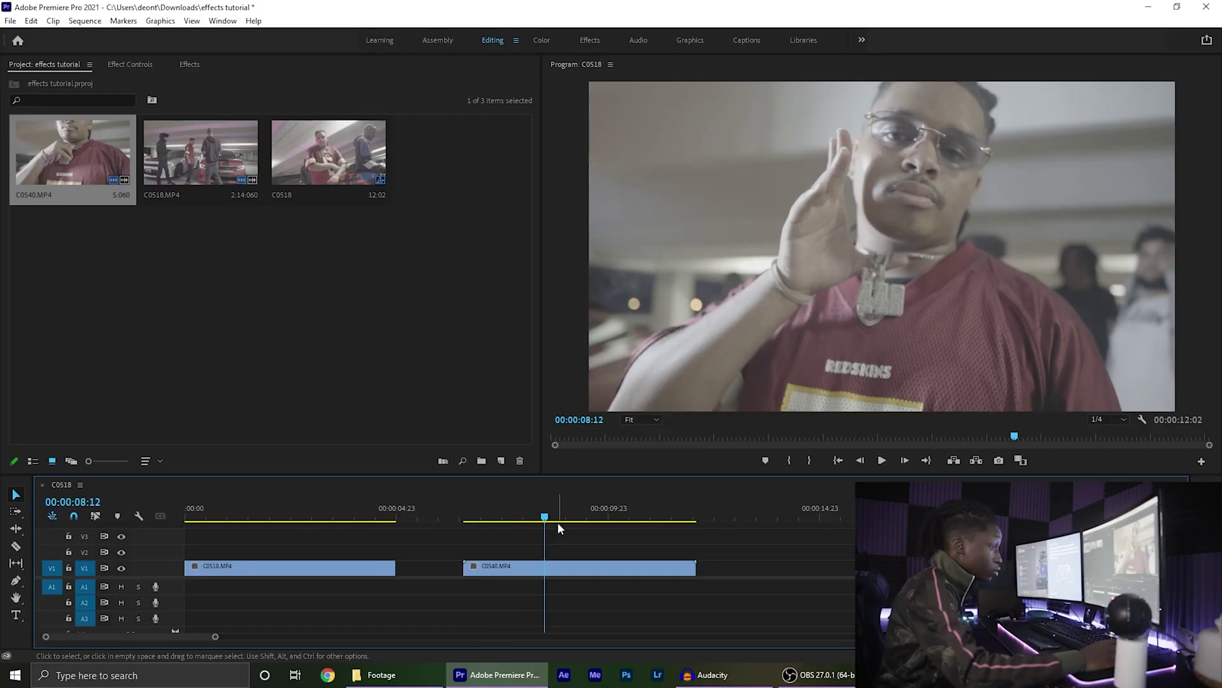
right_click(576, 570)
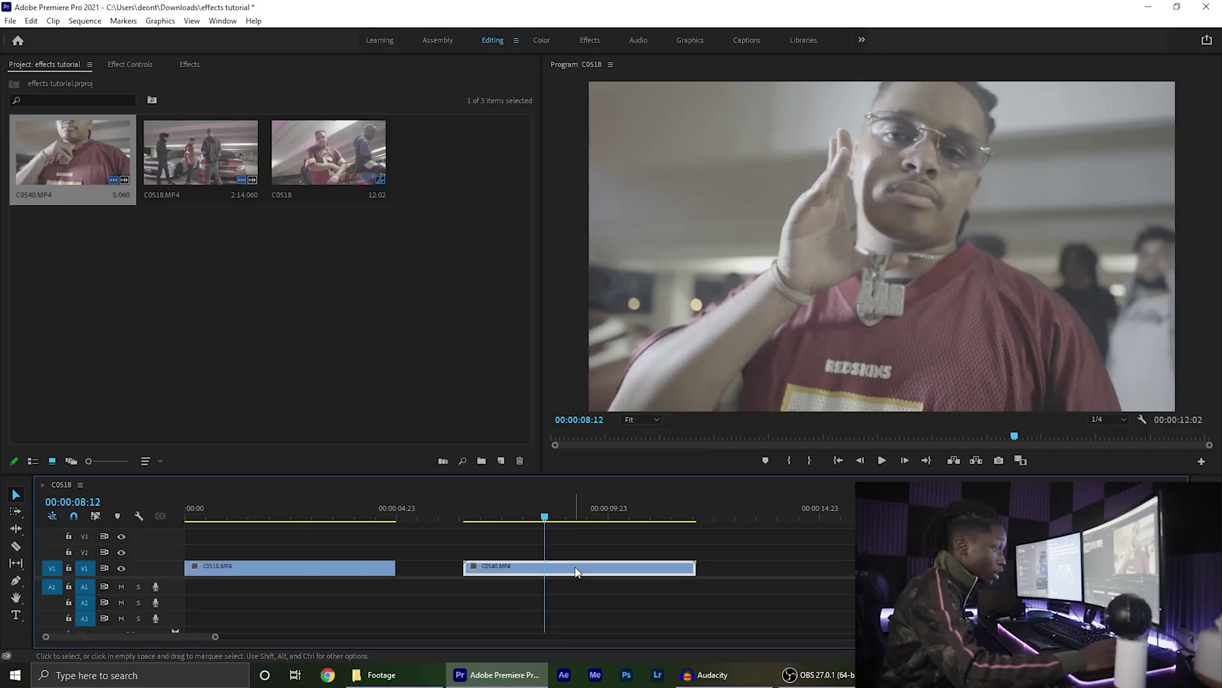
mouse_move(643, 653)
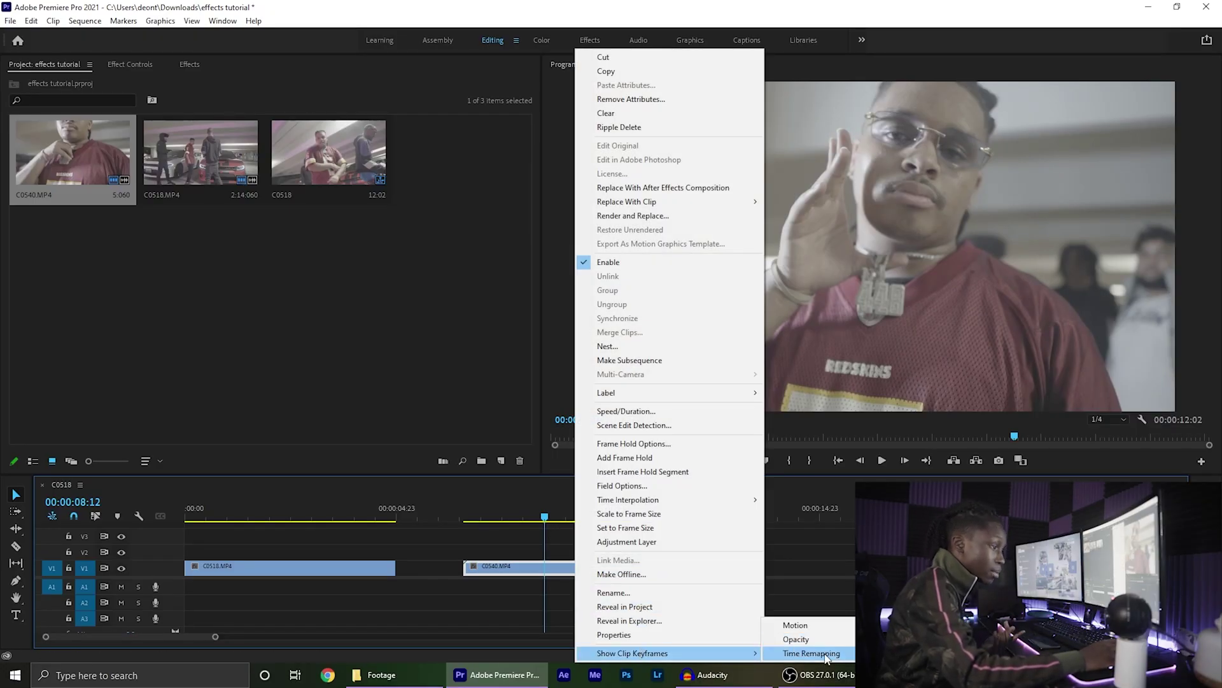
click(534, 557)
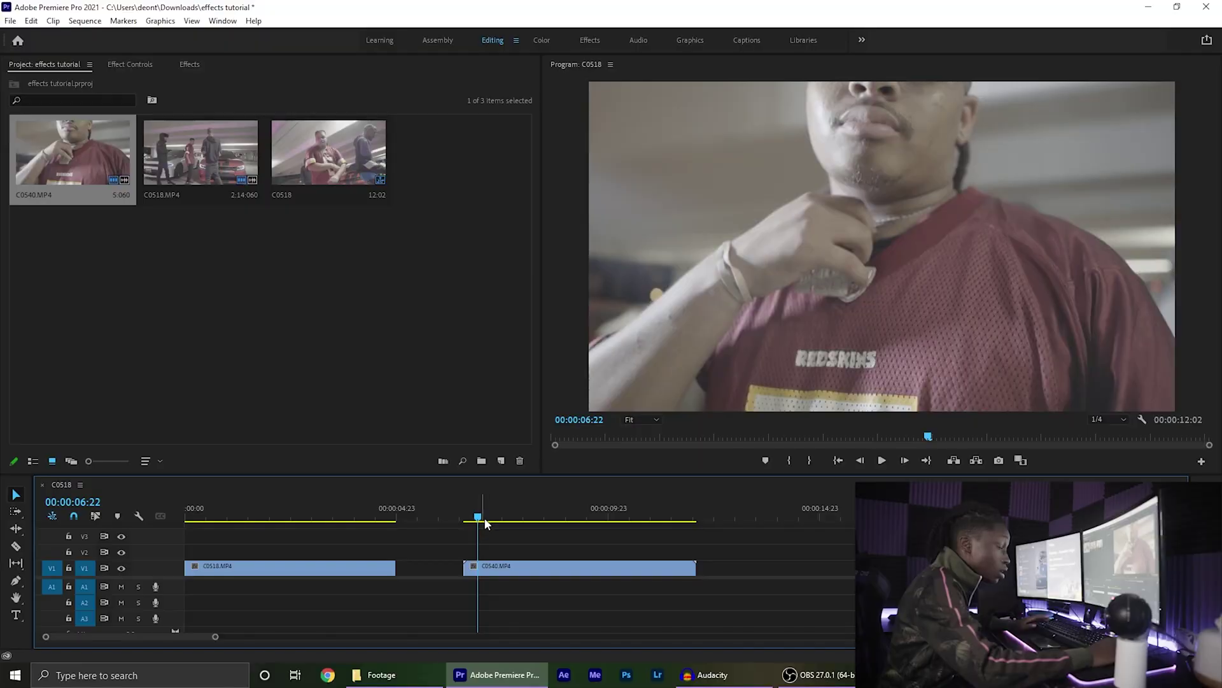
- Split the C0540 clip on V1 at 00:00:08:12
drag(489, 517, 545, 517)
key(c)
click(556, 567)
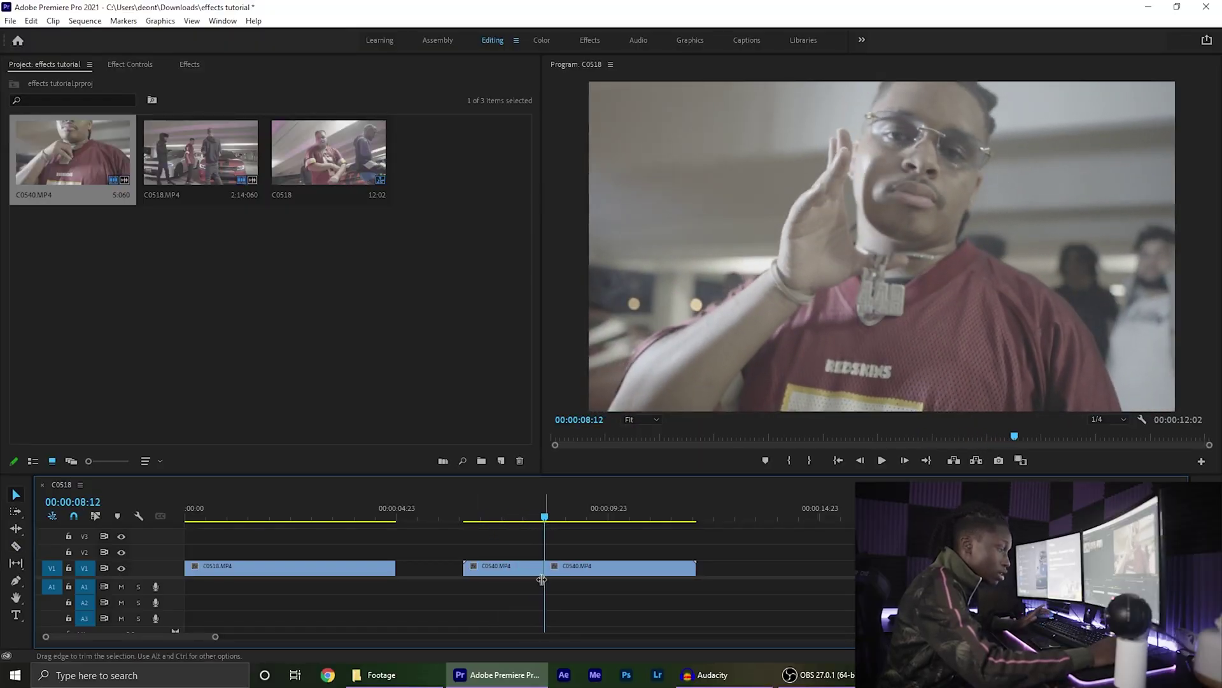
key(v)
- Set the speed of the second piece of C0540 to 50%
click(571, 570)
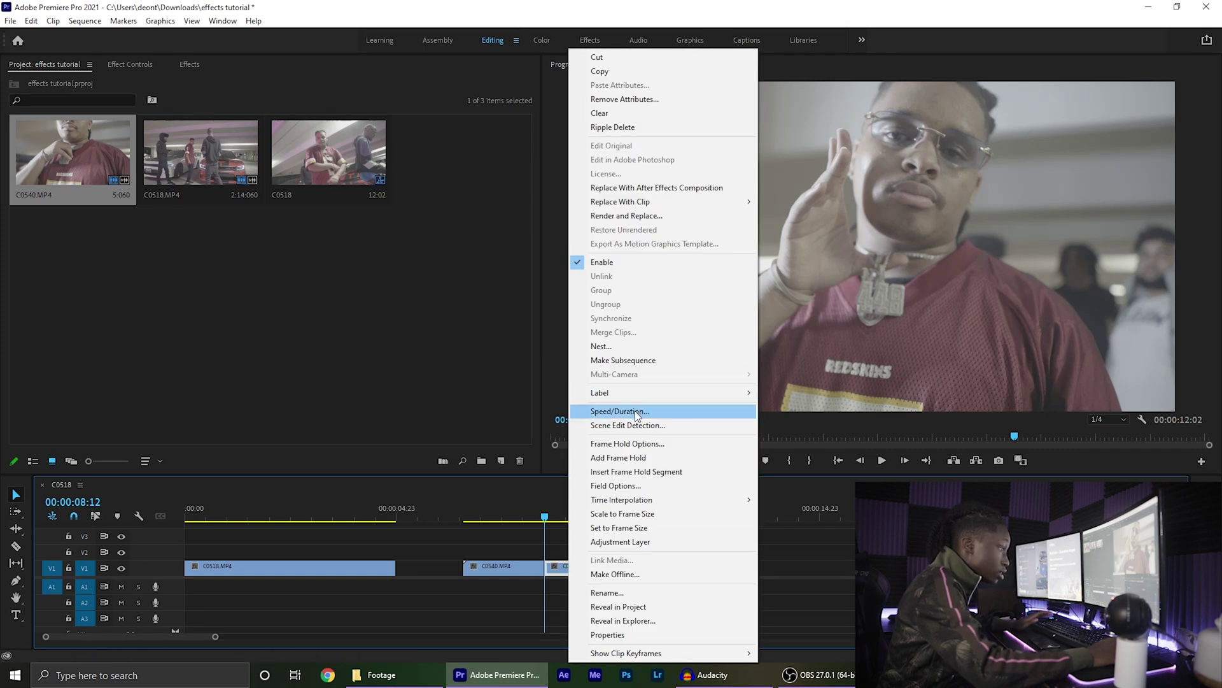
click(636, 411)
text(50)
key(Return)
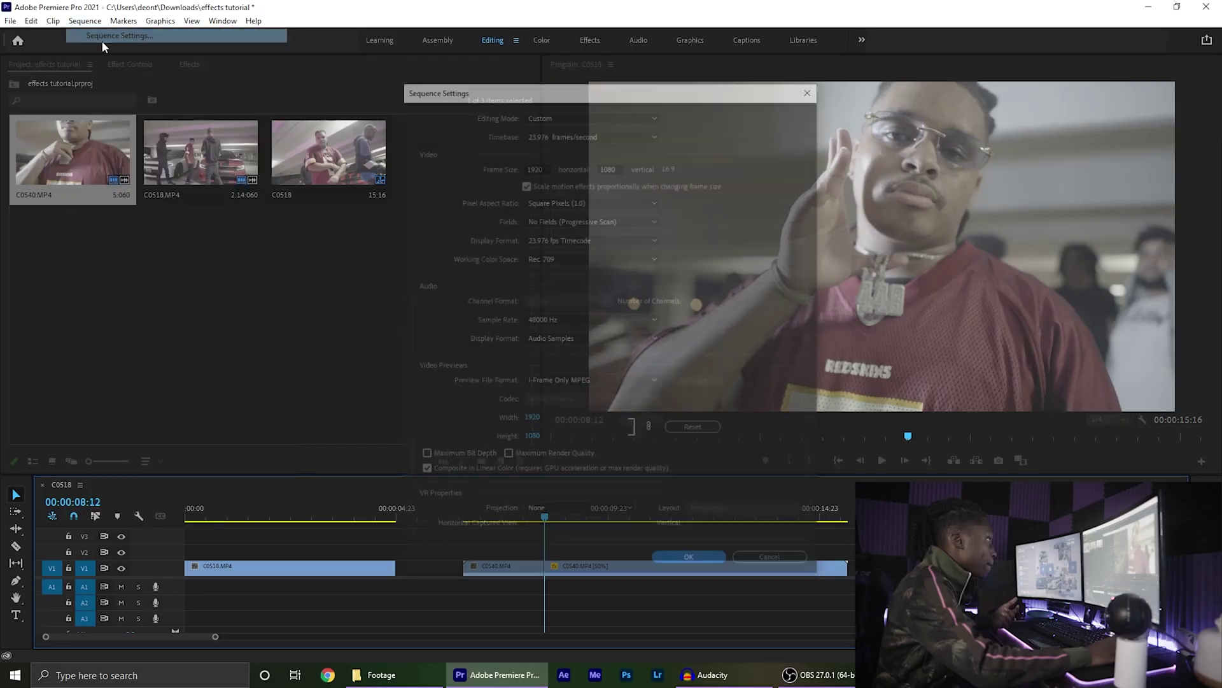
- Check the timebase in the sequence settings
click(587, 132)
click(588, 133)
click(712, 564)
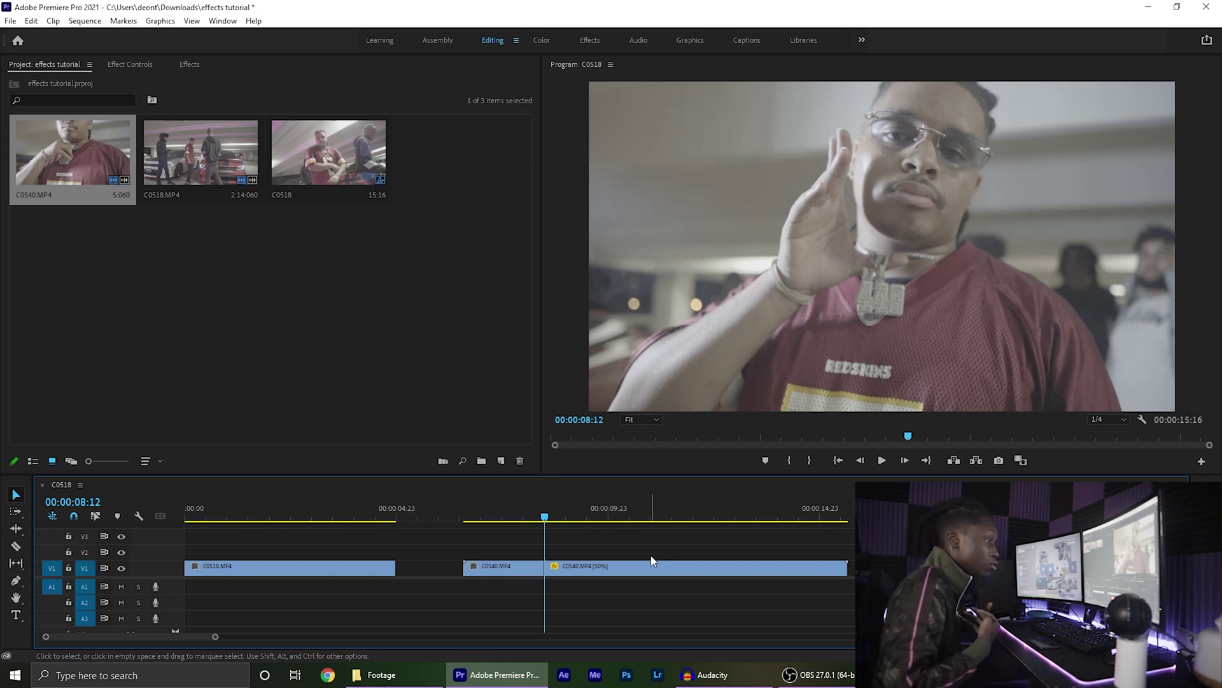
- Set the speed of the first piece of C0540 to 200%
drag(542, 523, 505, 522)
right_click(533, 576)
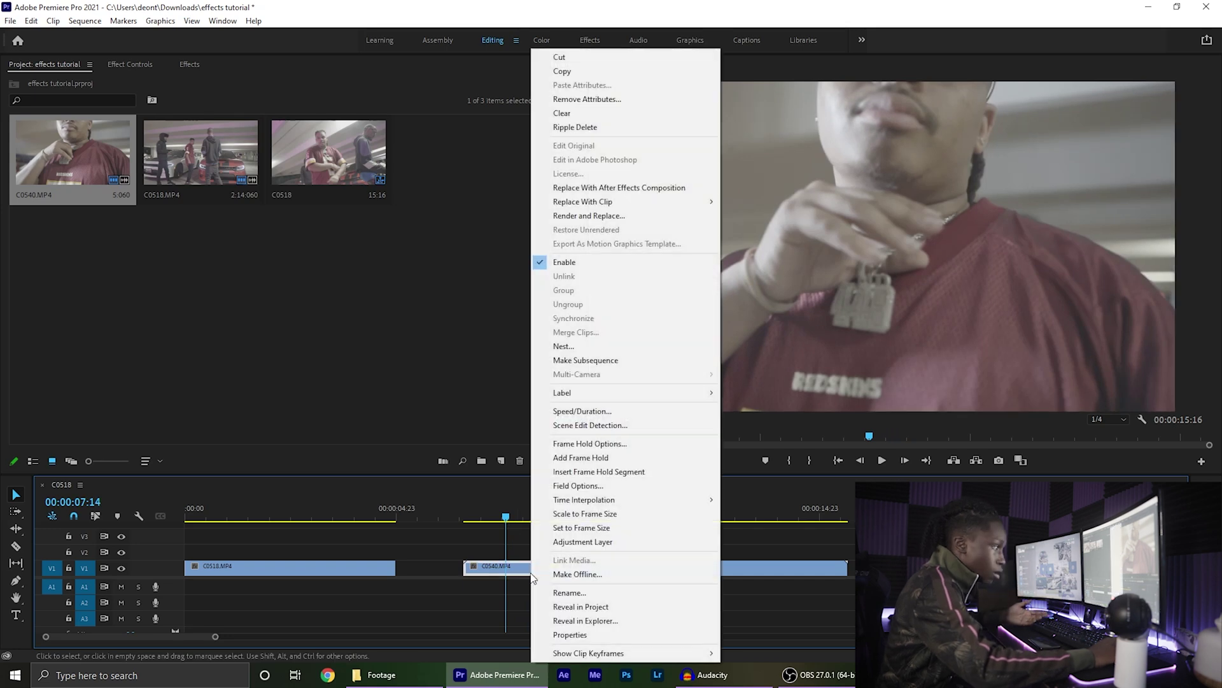
click(597, 409)
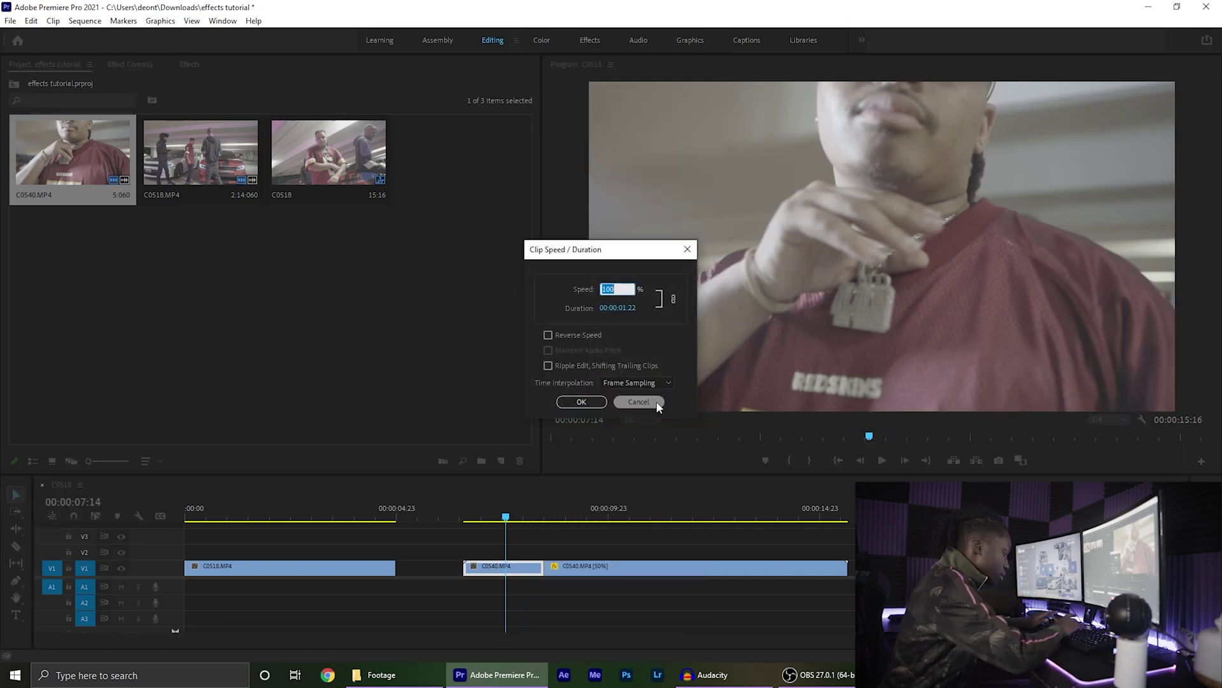
text(200)
key(Return)
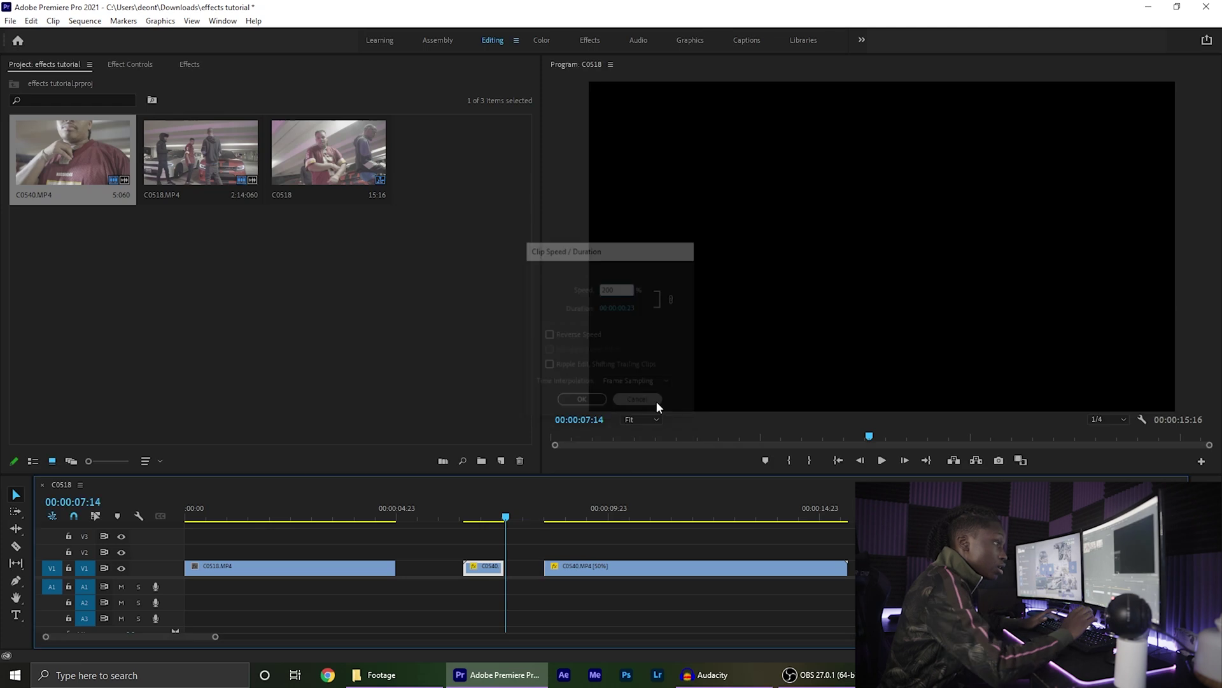
- Close the gap between the 200% and 50% pieces of C0540 and preview the speed change
drag(608, 571, 571, 570)
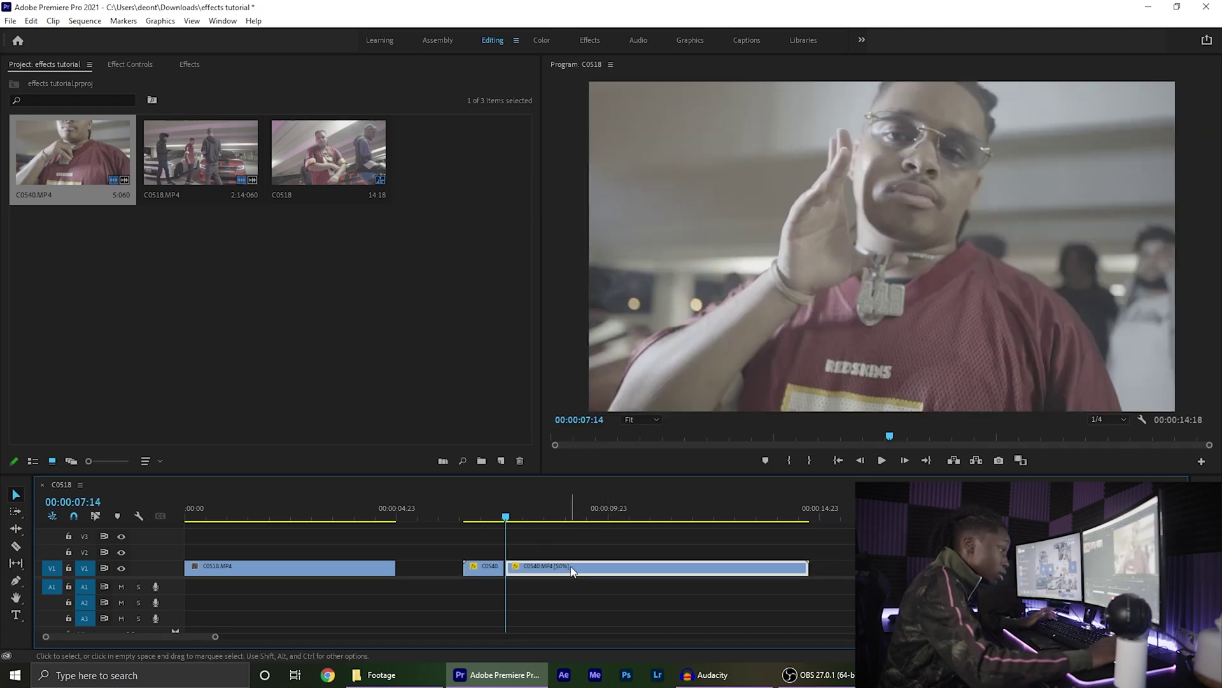
click(505, 515)
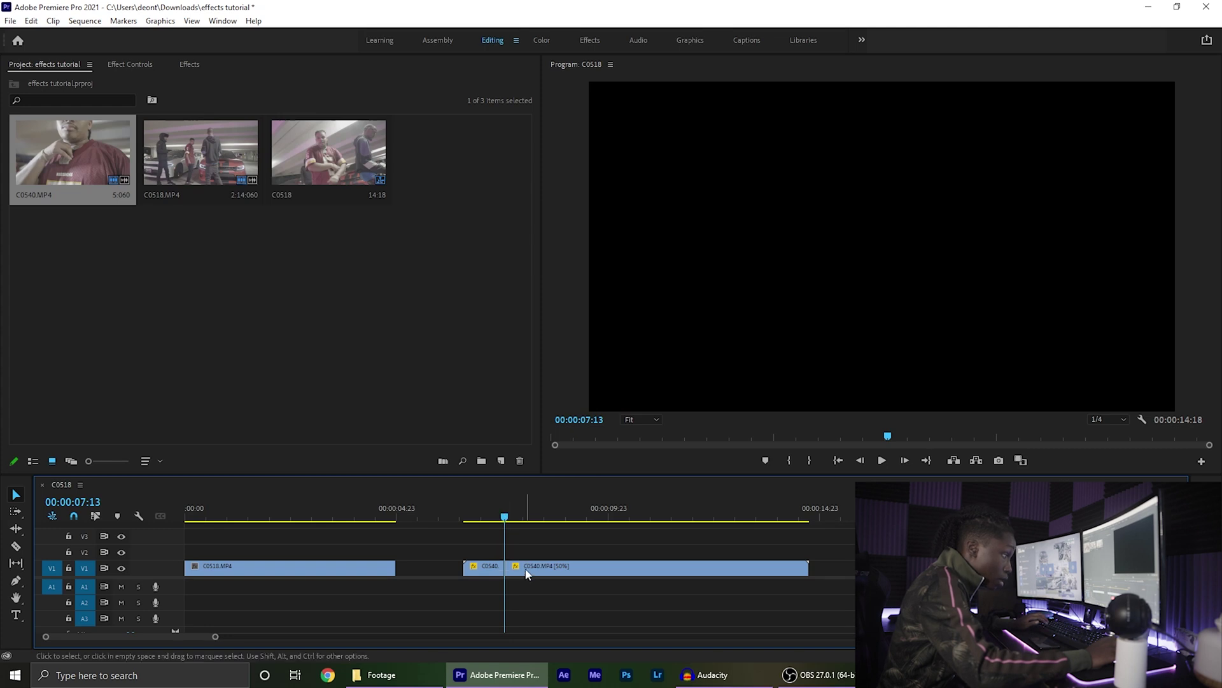
drag(526, 573, 522, 571)
drag(508, 522, 446, 519)
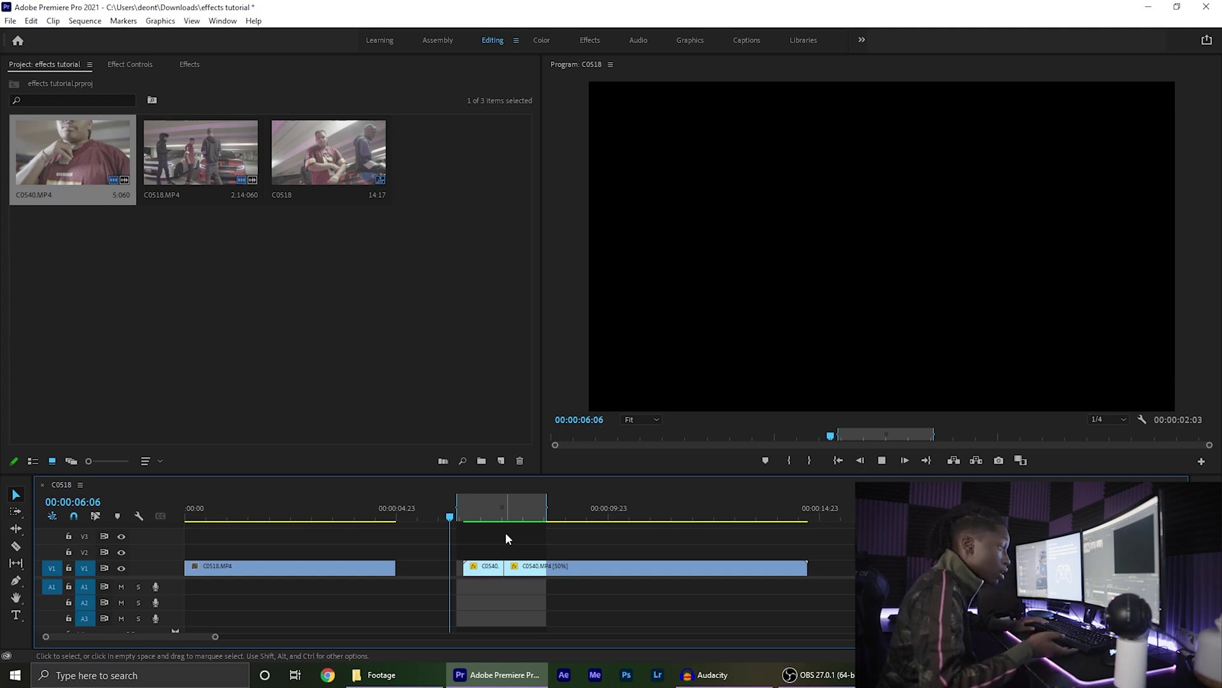
- Play back the speed change, stop it, and undo the speed edits and the cut on C0540
key(space)
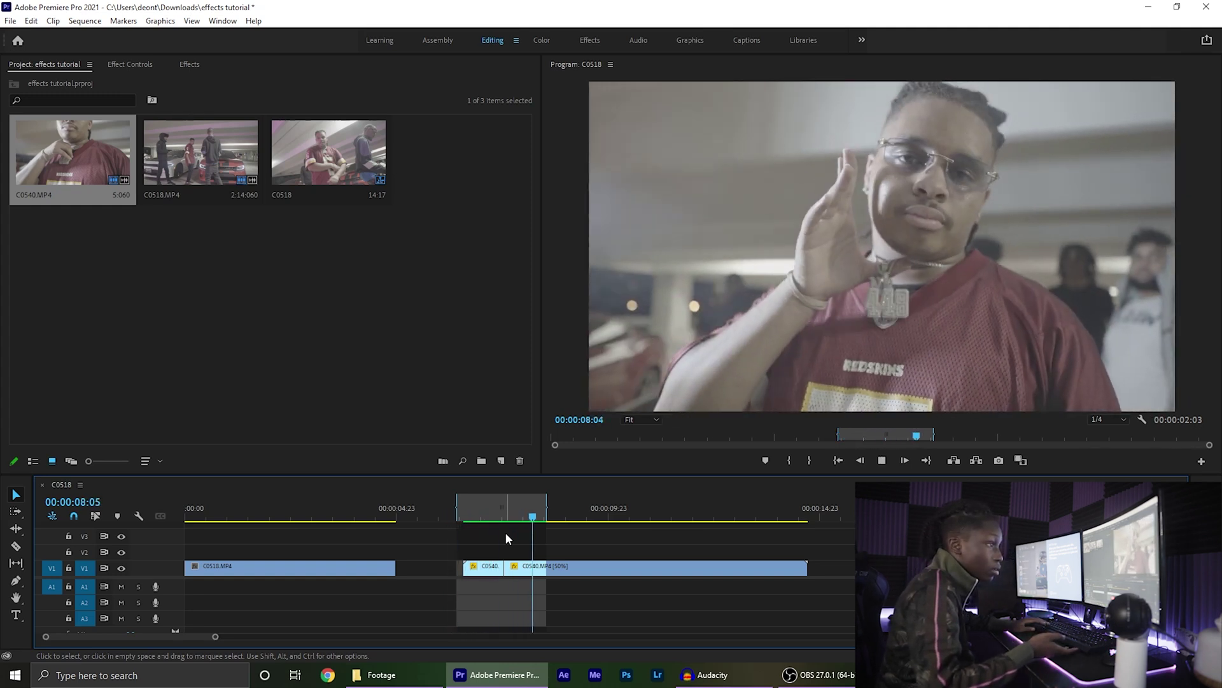
key(space)
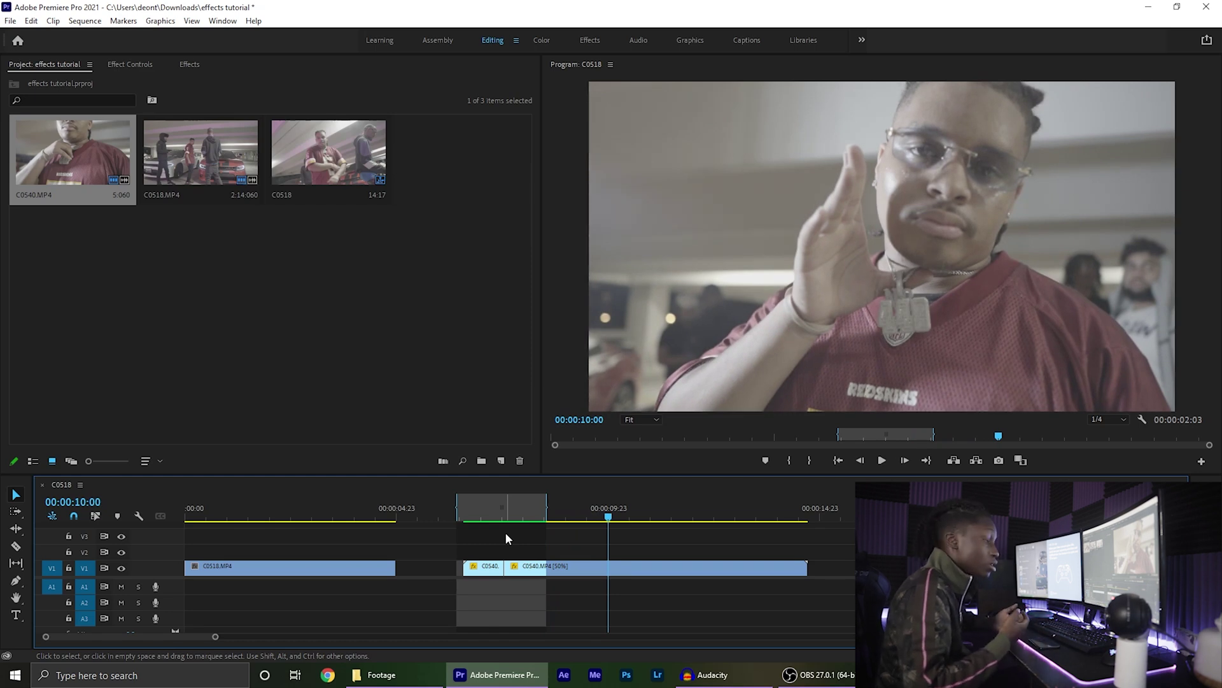
key(ctrl+z)
key(ctrl+z)
key(ctrl+z)
key(ctrl+z)
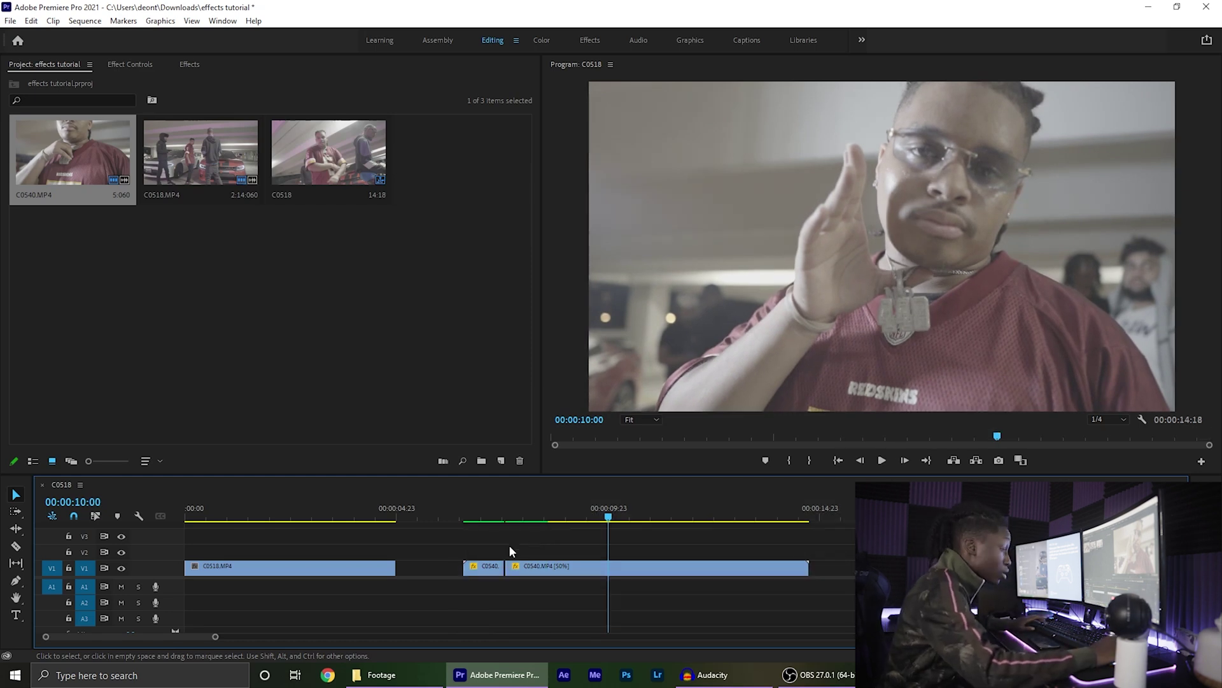
key(ctrl+z)
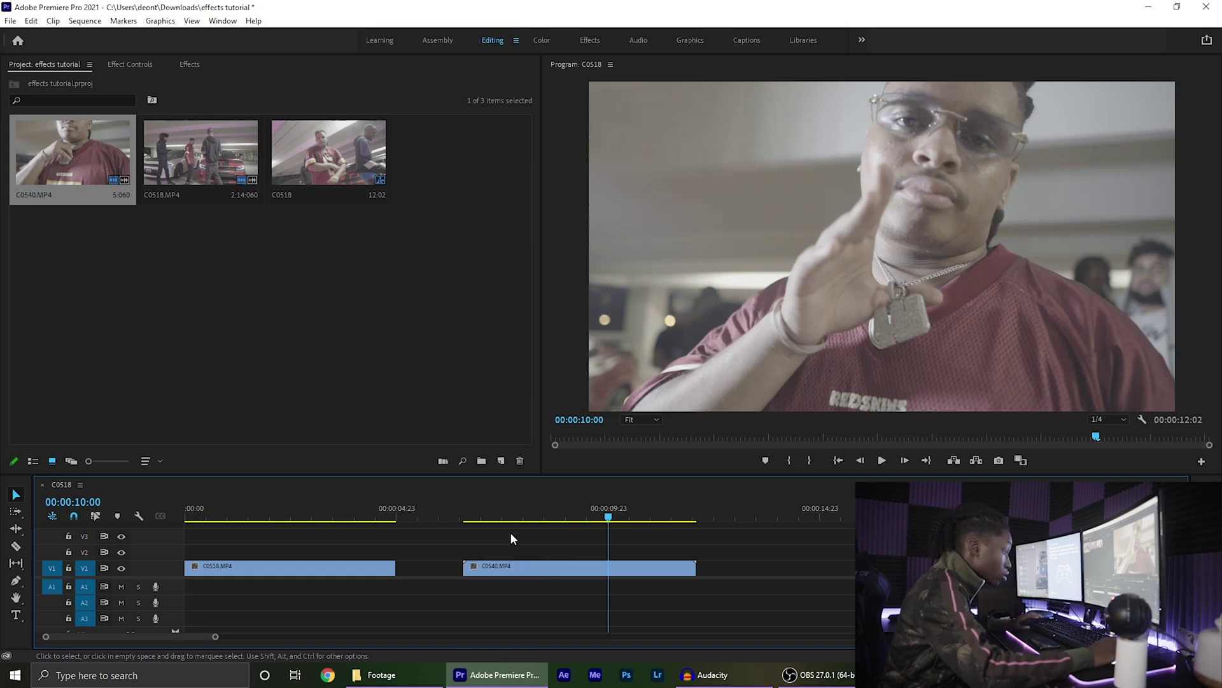
- Move C0540 directly against the end of C0518 and place the playhead on the cut at 00:00:05:00
click(402, 512)
drag(487, 580, 418, 577)
mouse_move(390, 514)
mouse_down()
mouse_move(361, 515)
mouse_move(396, 522)
mouse_up()
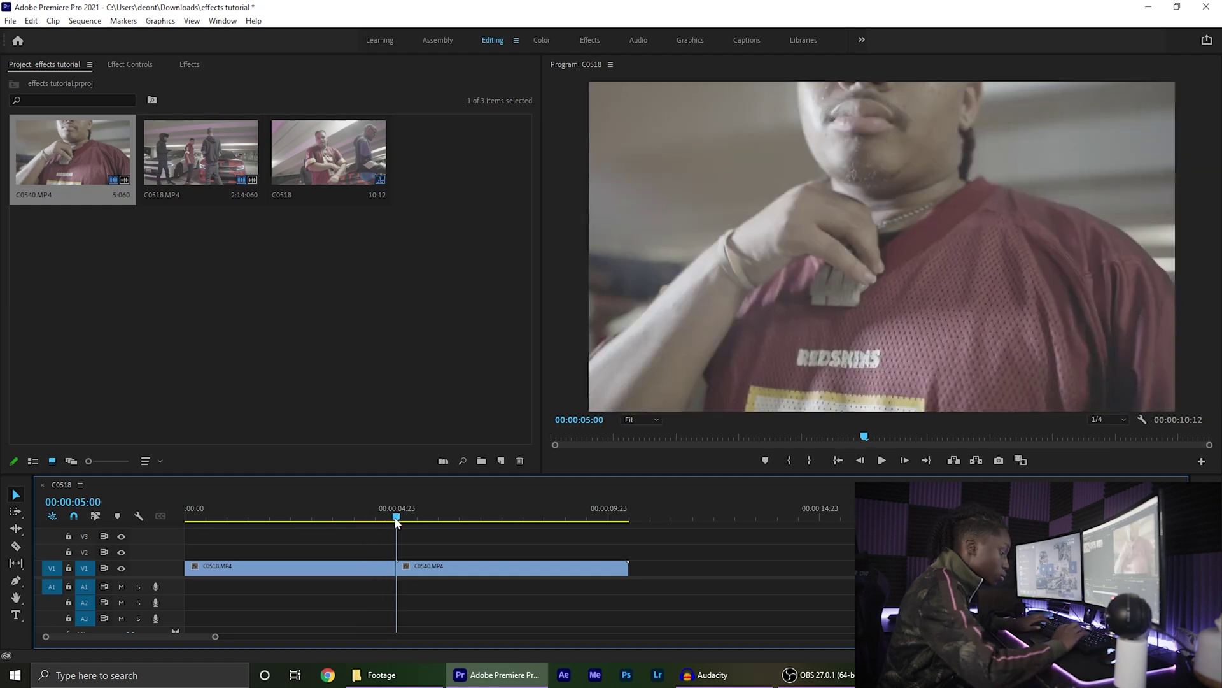
- Split C0518 at 00:00:04:09 and C0540 at 00:00:05:15, 15 frames on either side of the cut between them
key(shift+Left)
key(shift+Left)
key(shift+Left)
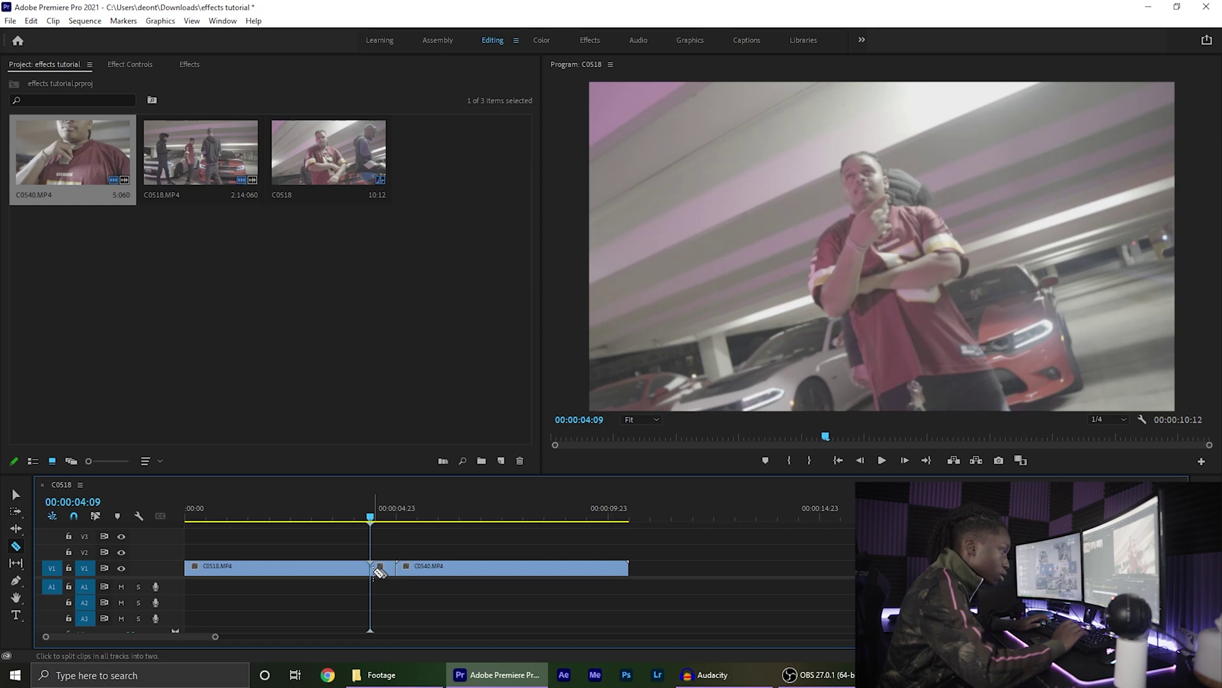
key(space)
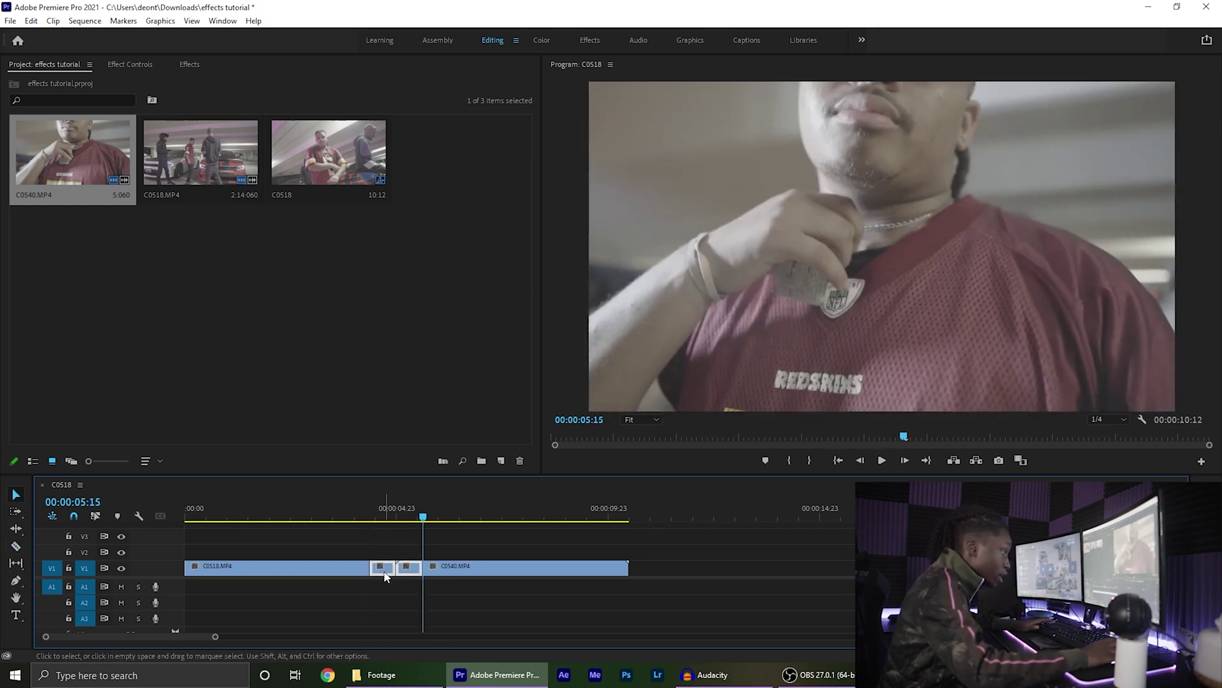
- Nest the two short pieces around the cut as Nested Sequence 01
right_click(388, 576)
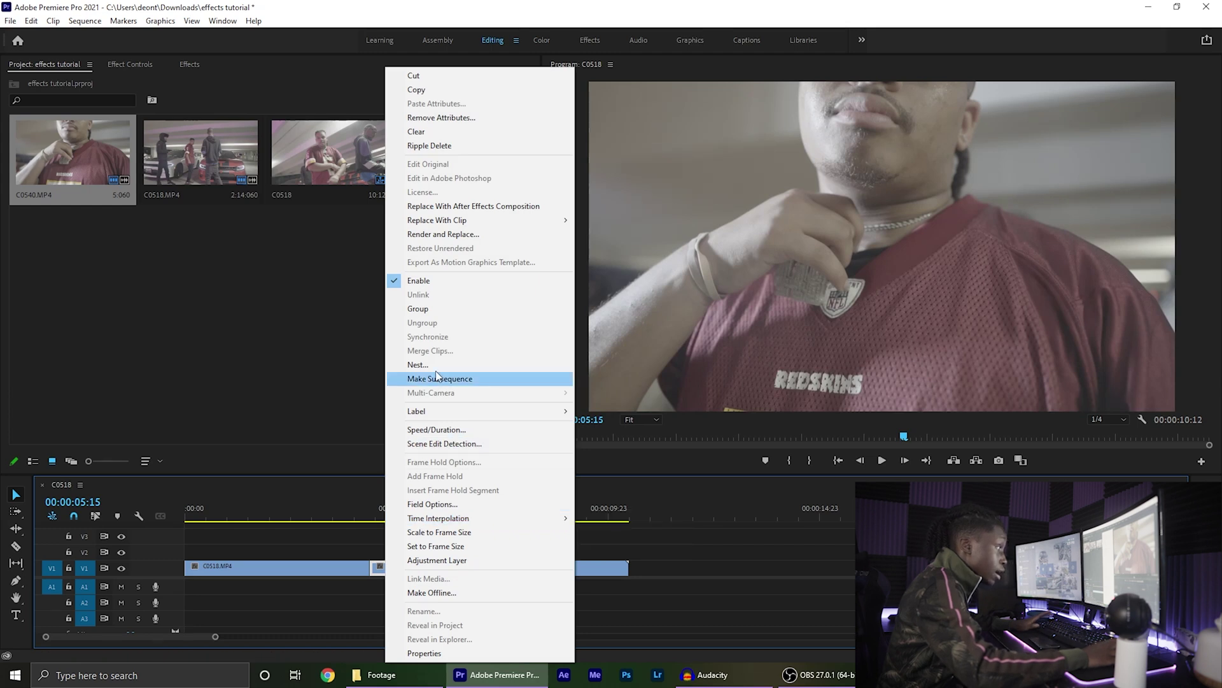
click(480, 366)
click(581, 349)
- Set the nested clip's speed to 200% and close the gap between it and C0540
right_click(375, 567)
click(464, 412)
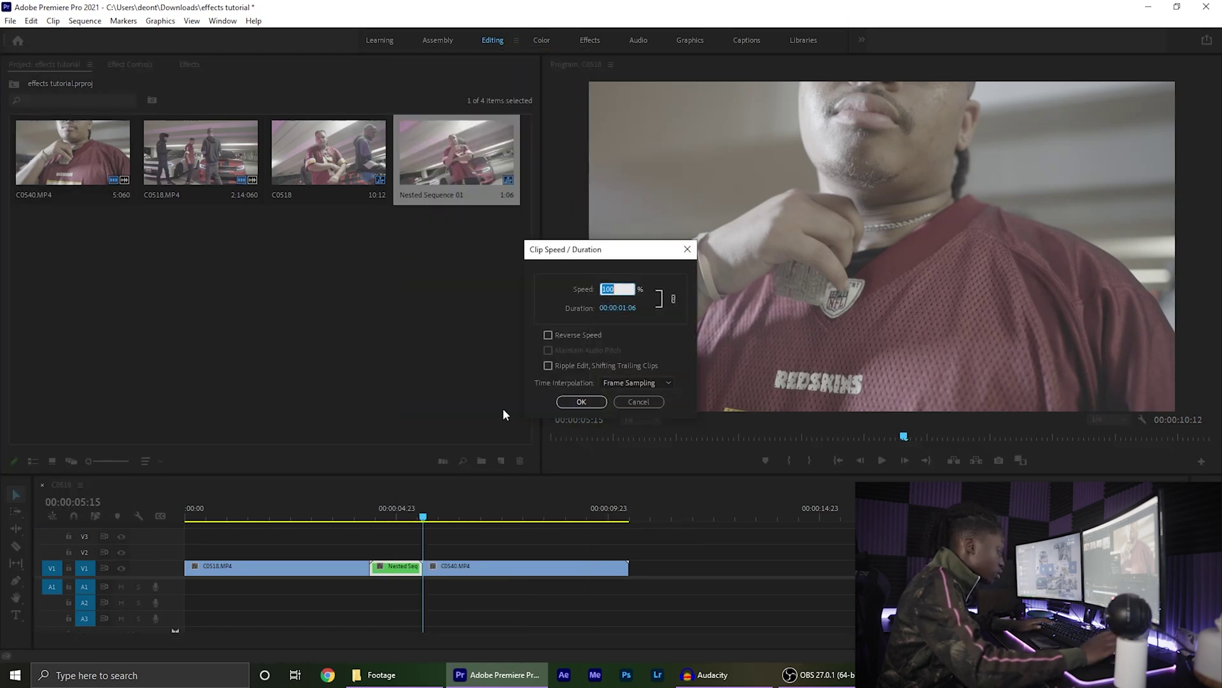
text(2)
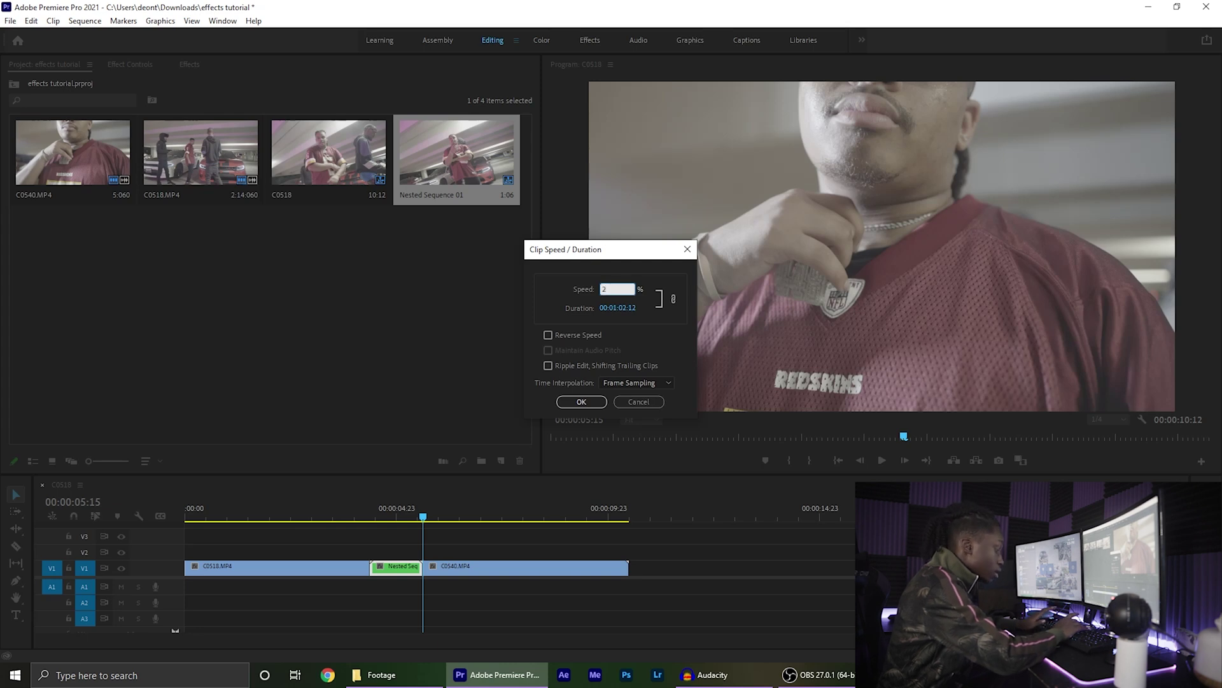
key(Return)
drag(464, 562, 436, 564)
- Render a marked range around the nested clip starting at 00:00:03:16 and play back the transition
drag(423, 516, 342, 516)
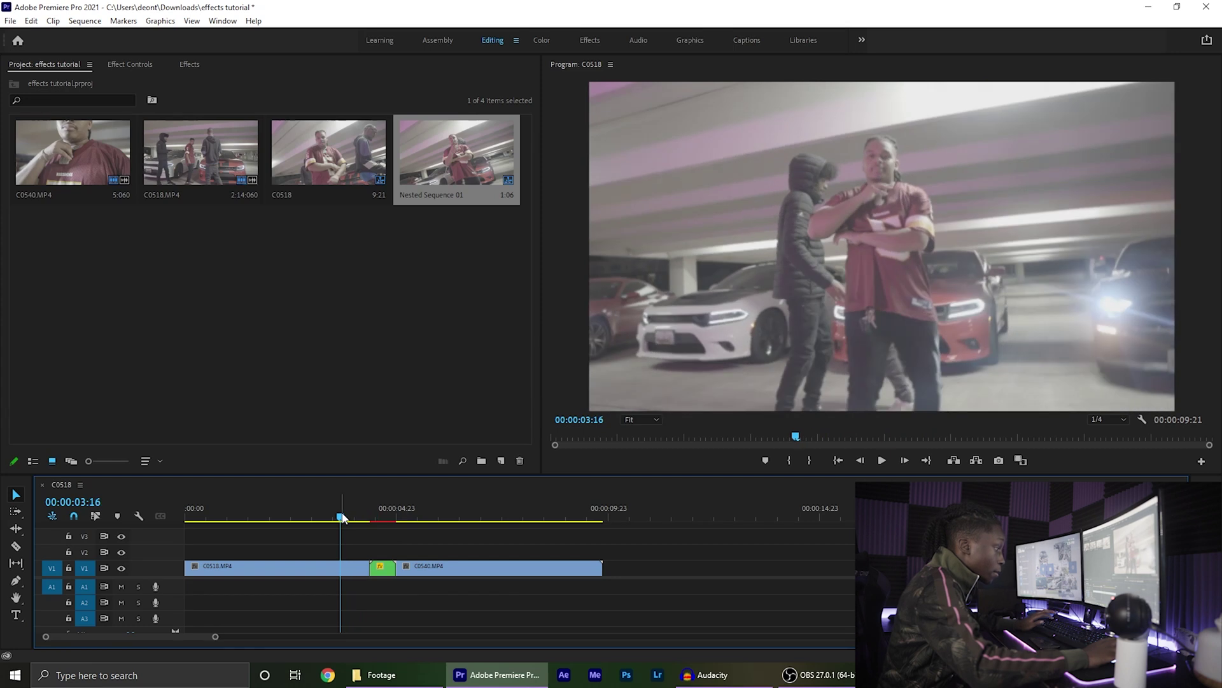
key(i)
click(410, 516)
key(o)
click(84, 21)
click(109, 69)
drag(352, 517, 310, 521)
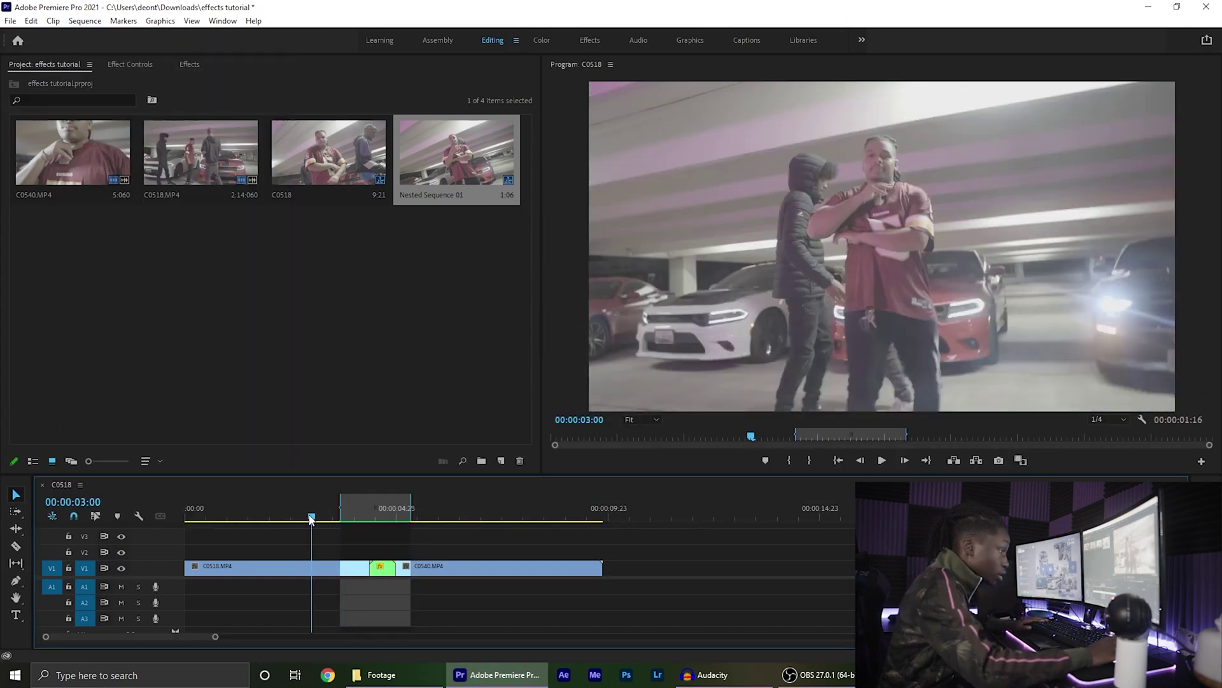
key(space)
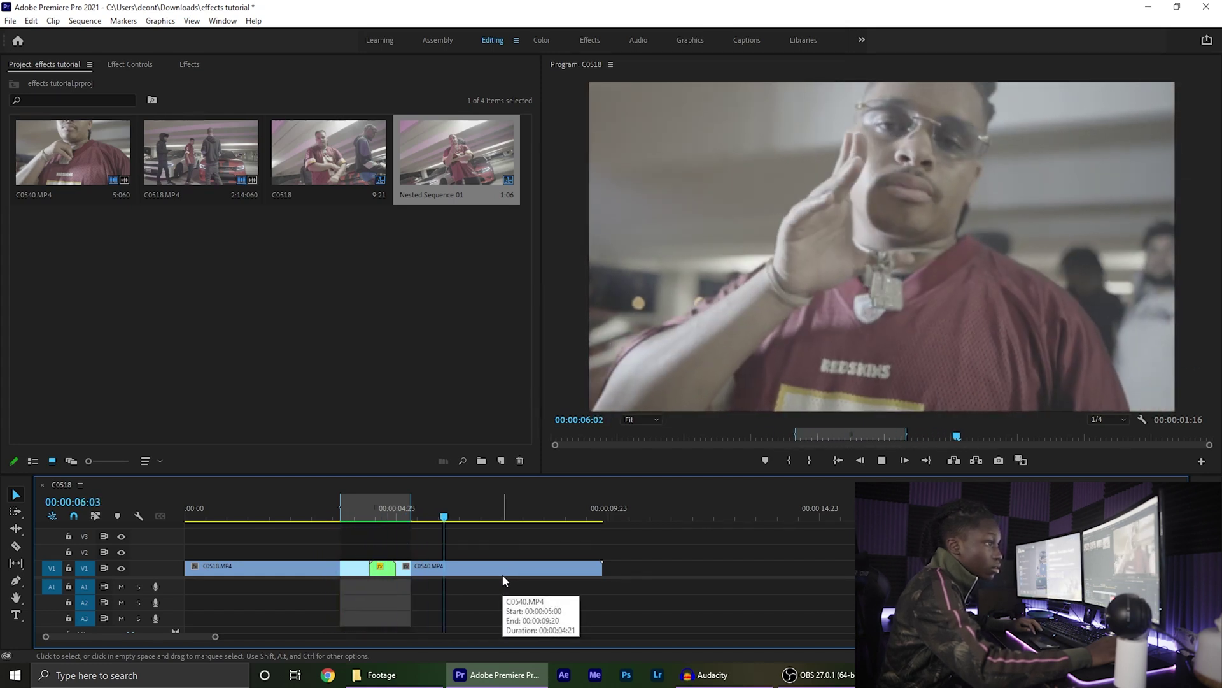
- Scrub through the nested clip and look up the Time Remapping speed keyframe option on C0540
mouse_move(374, 508)
mouse_down()
mouse_move(334, 514)
mouse_move(384, 514)
mouse_up()
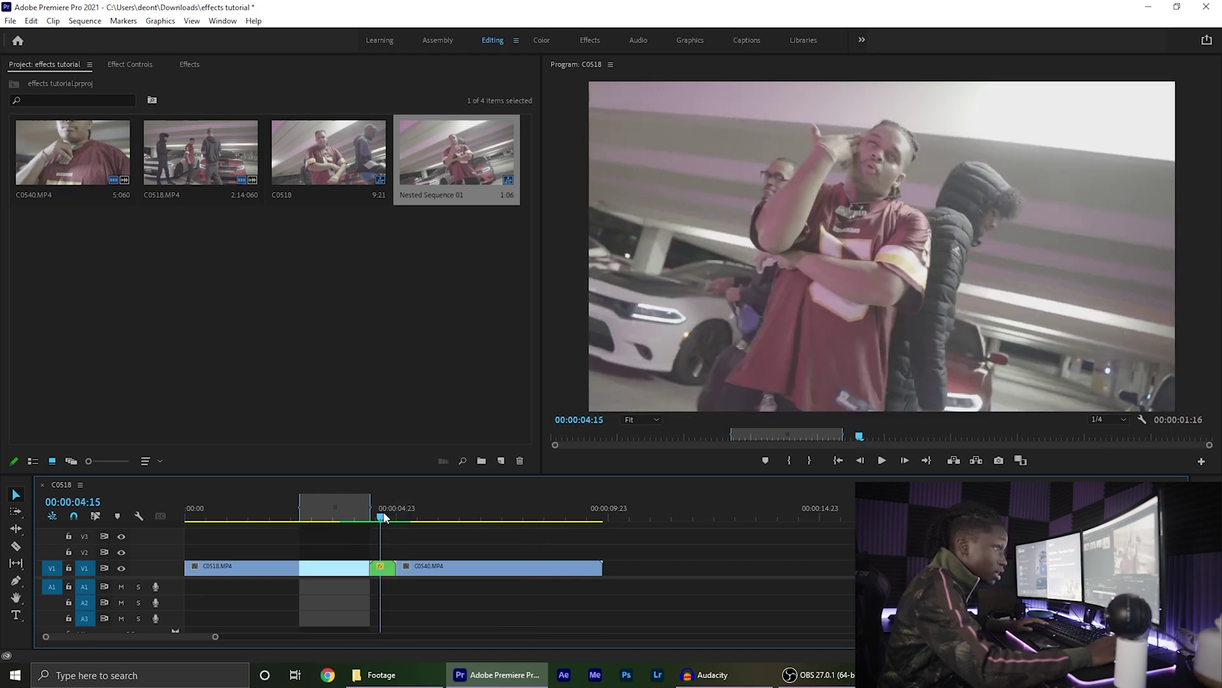
click(386, 516)
mouse_move(390, 515)
mouse_down()
mouse_move(414, 519)
mouse_move(380, 522)
mouse_up()
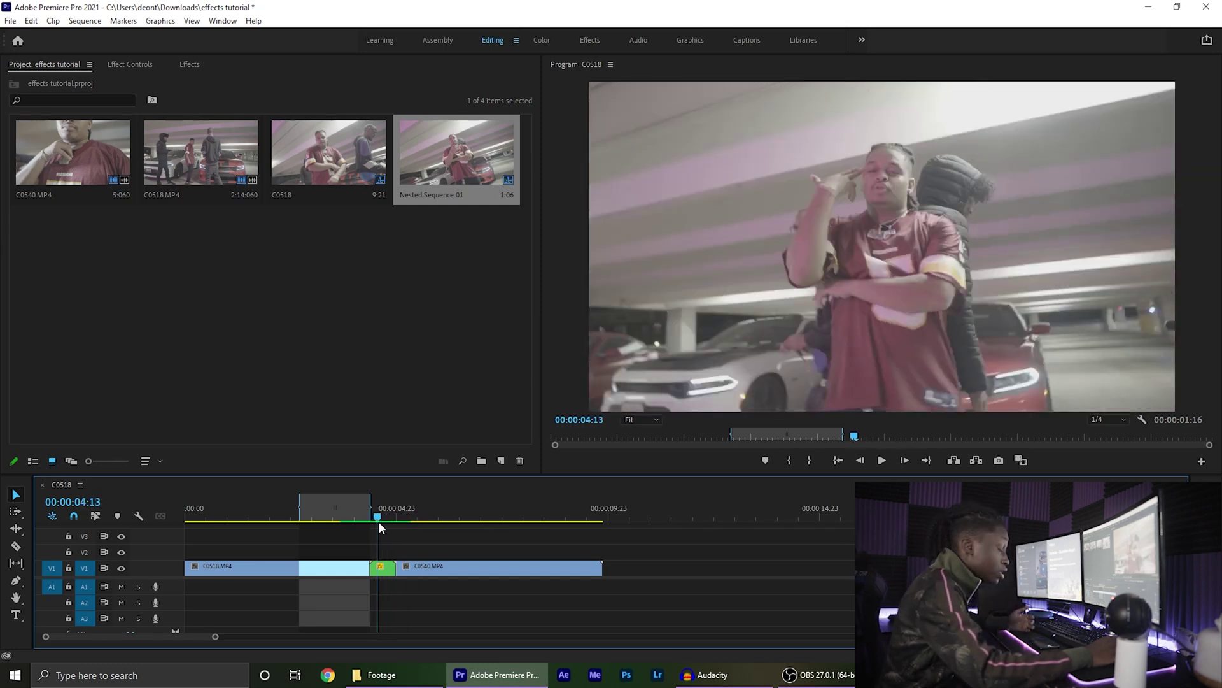
right_click(428, 567)
mouse_move(573, 653)
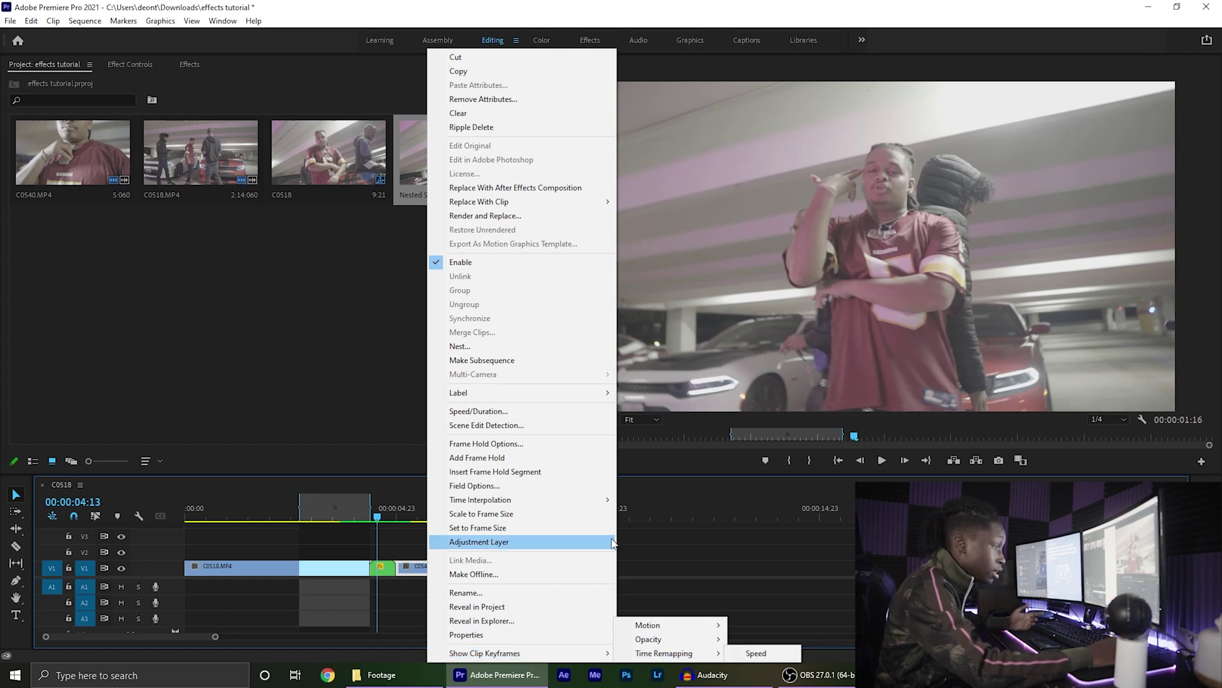
click(385, 517)
- Replay the rendered transition from C0518 through the nested clip into C0540
drag(385, 517, 336, 525)
key(space)
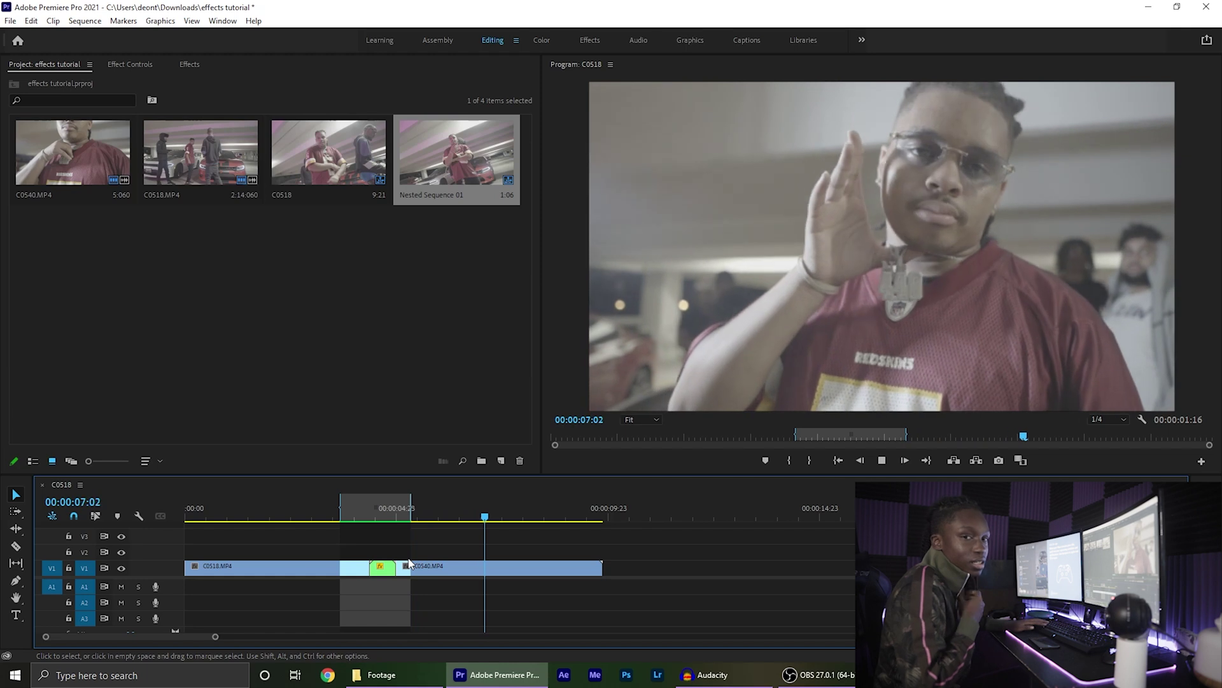
key(space)
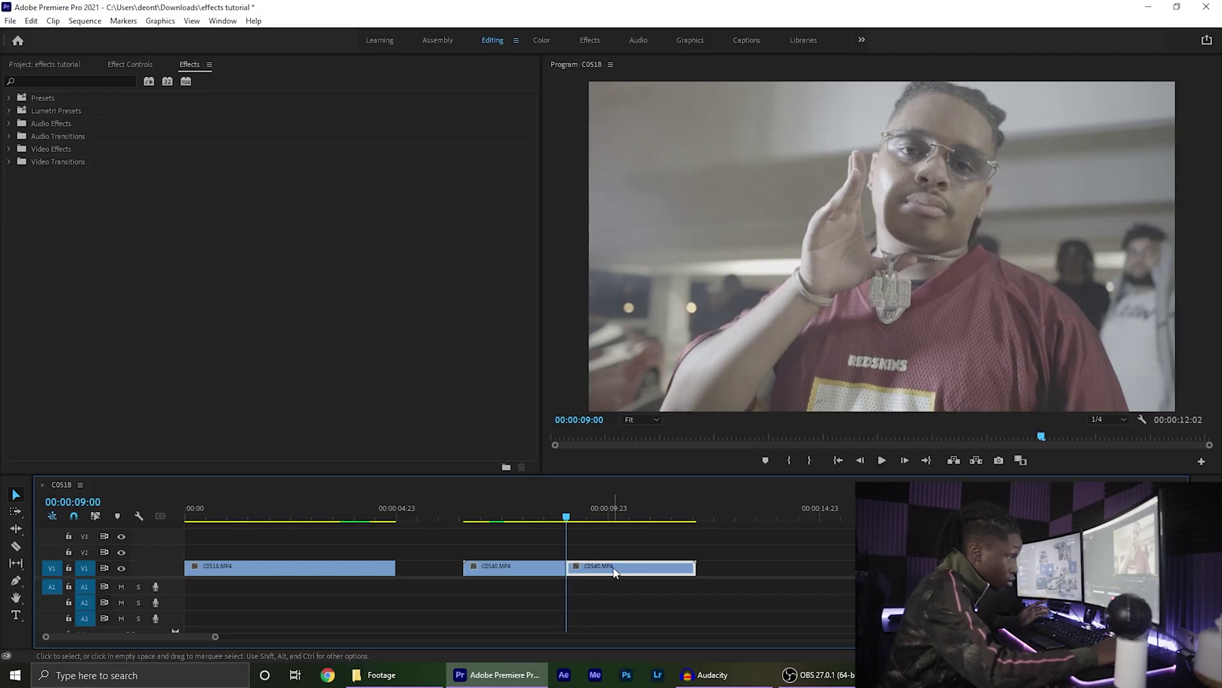
- Find the Brightness & Contrast effect and apply it to the second piece of C0540
click(98, 80)
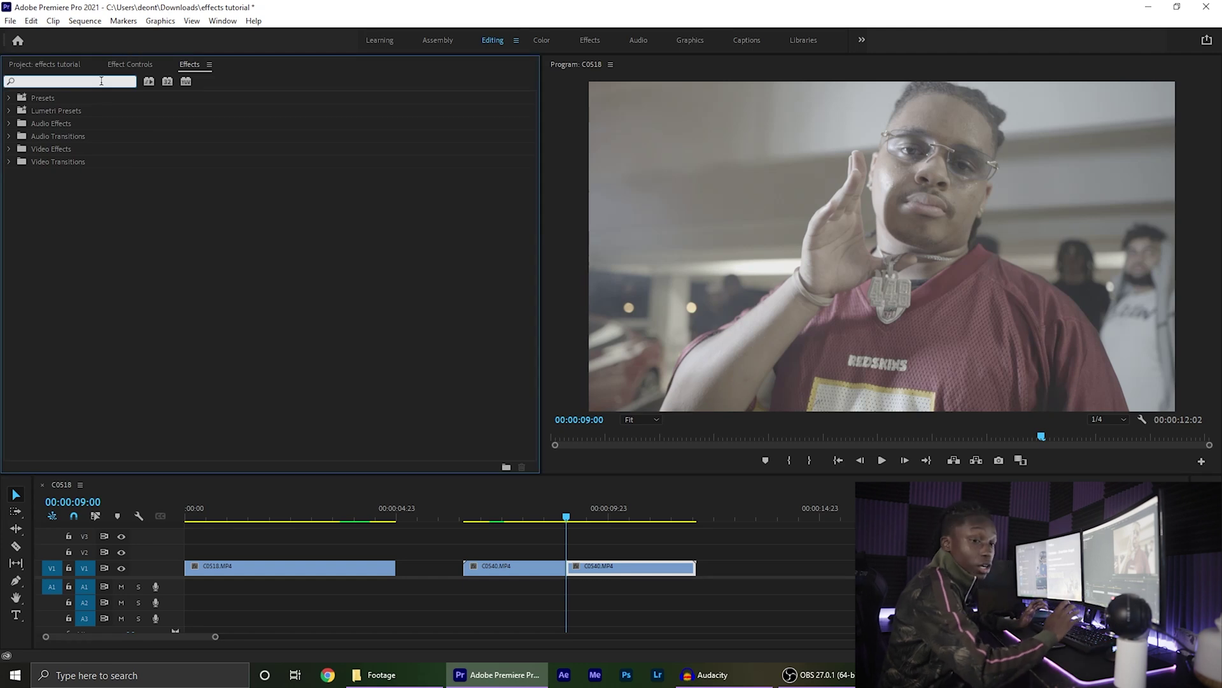
text(brightness)
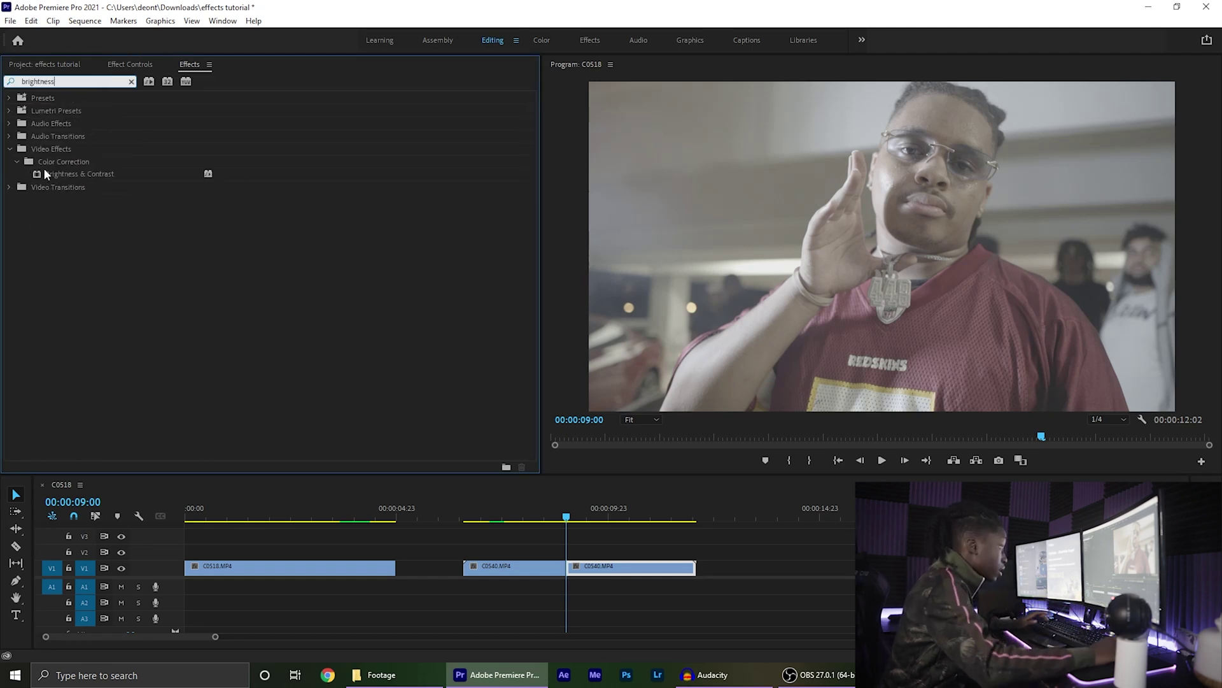
drag(45, 173, 394, 312)
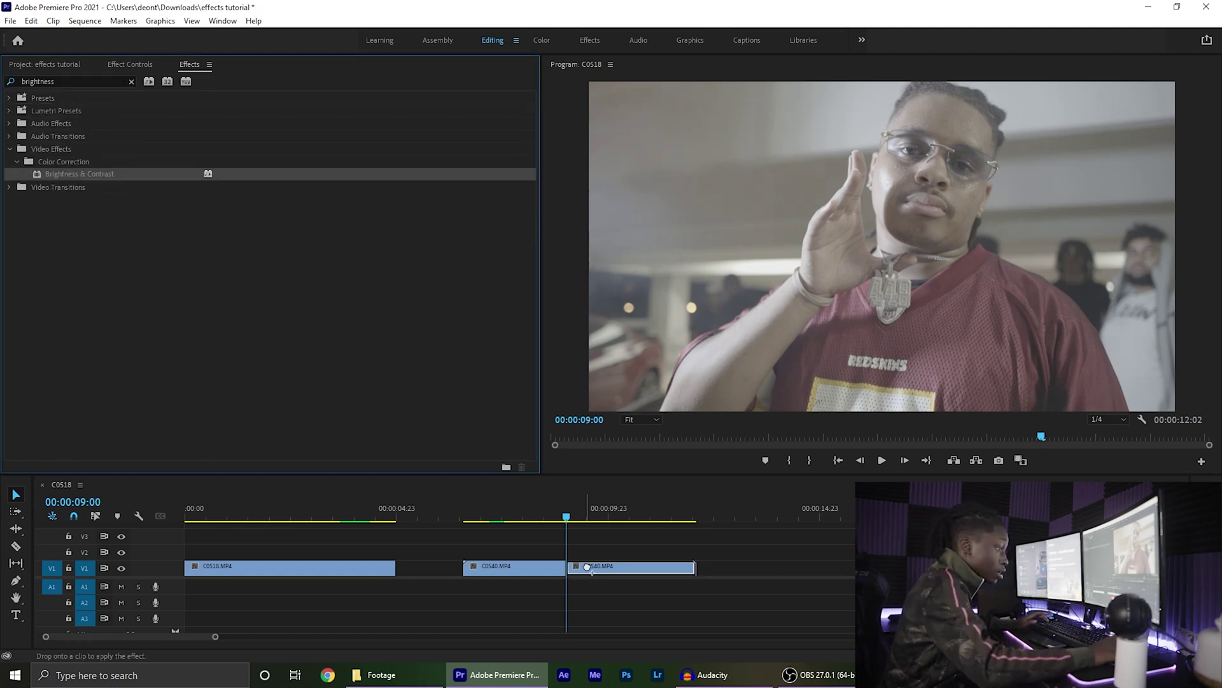
- Add a Brightness keyframe of 100 at the start of the second C0540 piece, at 00:00:09:00
click(142, 65)
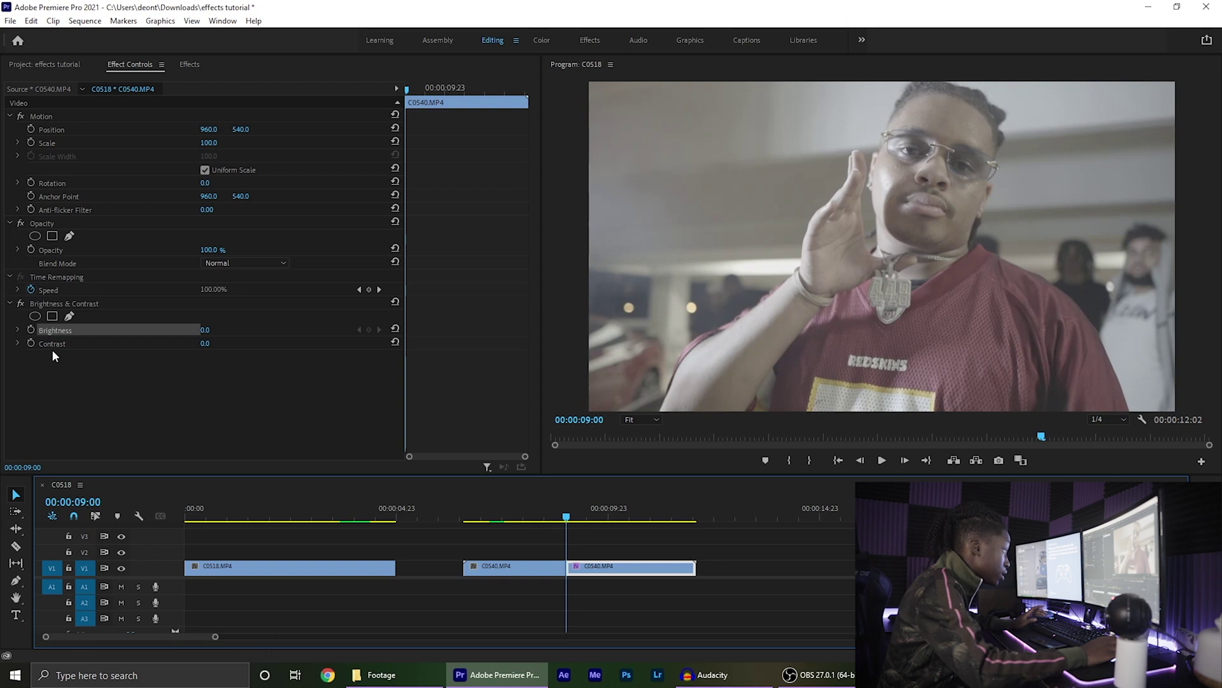
click(30, 331)
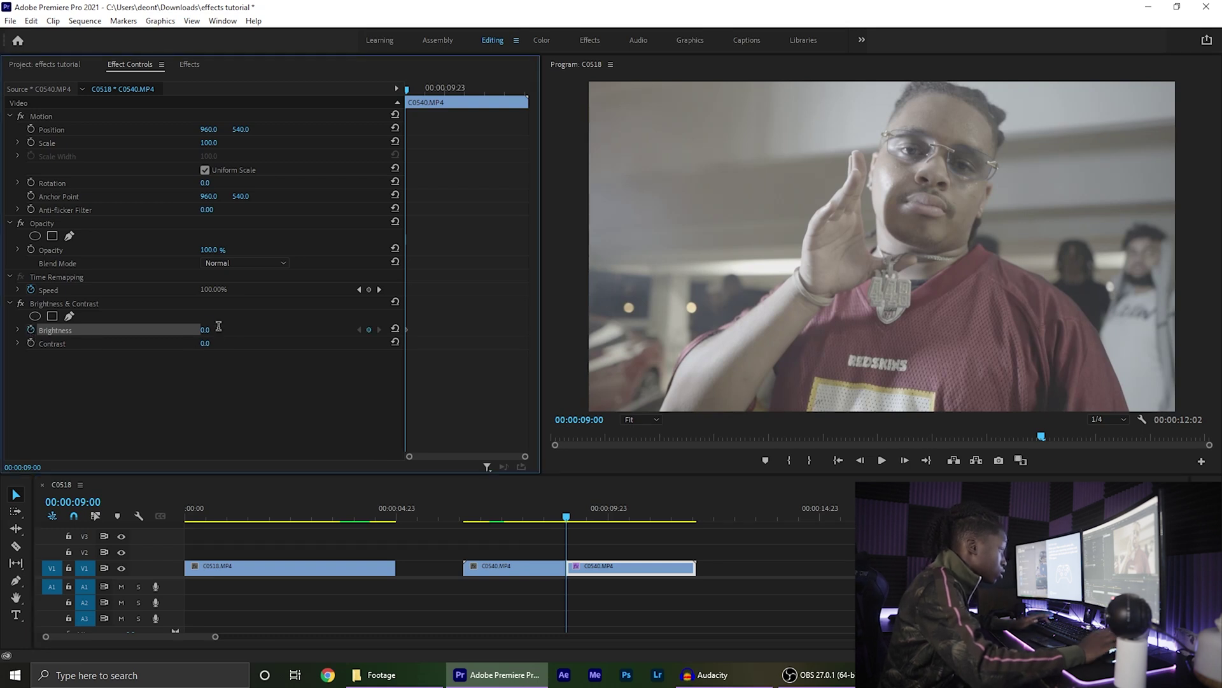
click(219, 331)
text(100)
key(Return)
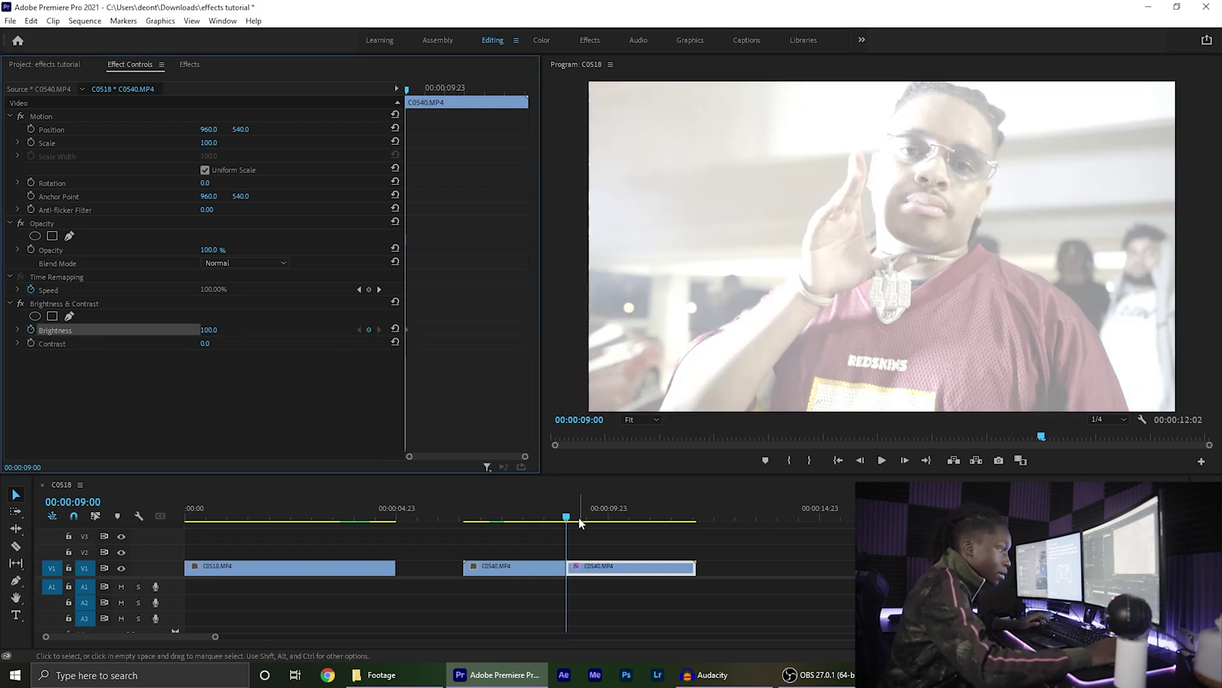
- Add a Brightness keyframe of 0 at 00:00:09:15 and return the playhead to 00:00:07:23, before the cut
mouse_move(581, 523)
mouse_down()
mouse_move(610, 525)
mouse_move(568, 516)
mouse_move(610, 519)
mouse_move(566, 521)
mouse_up()
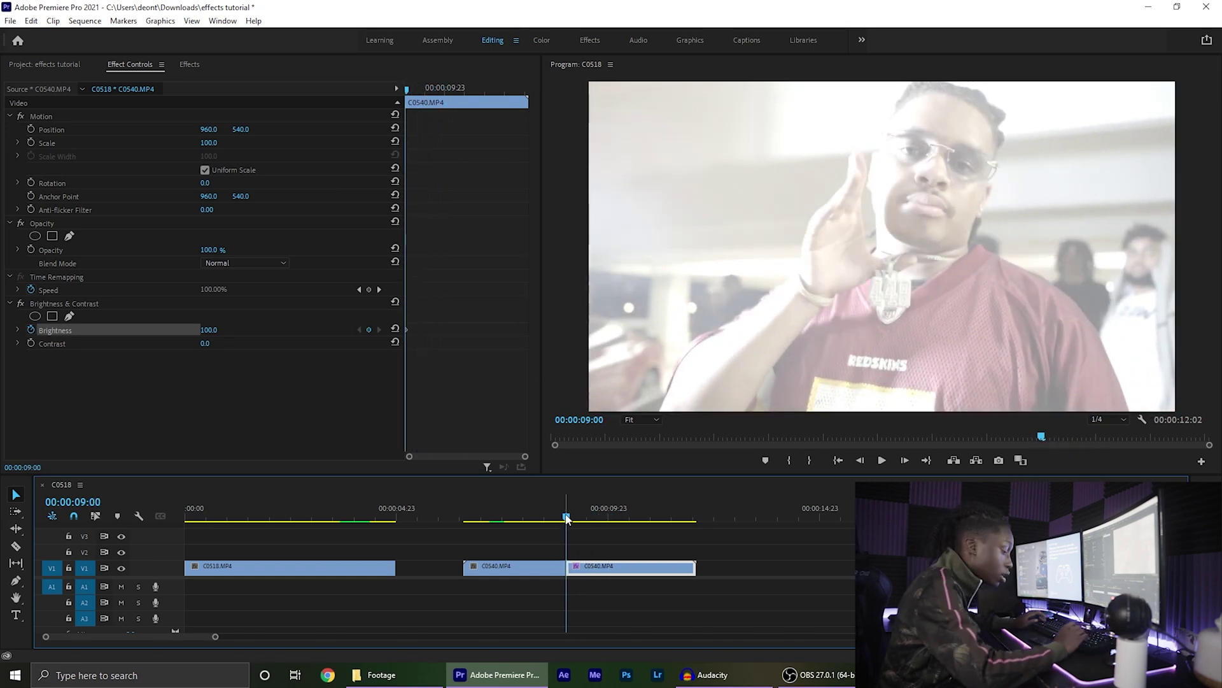
key(shift+Right)
key(shift+Right)
key(shift+Right)
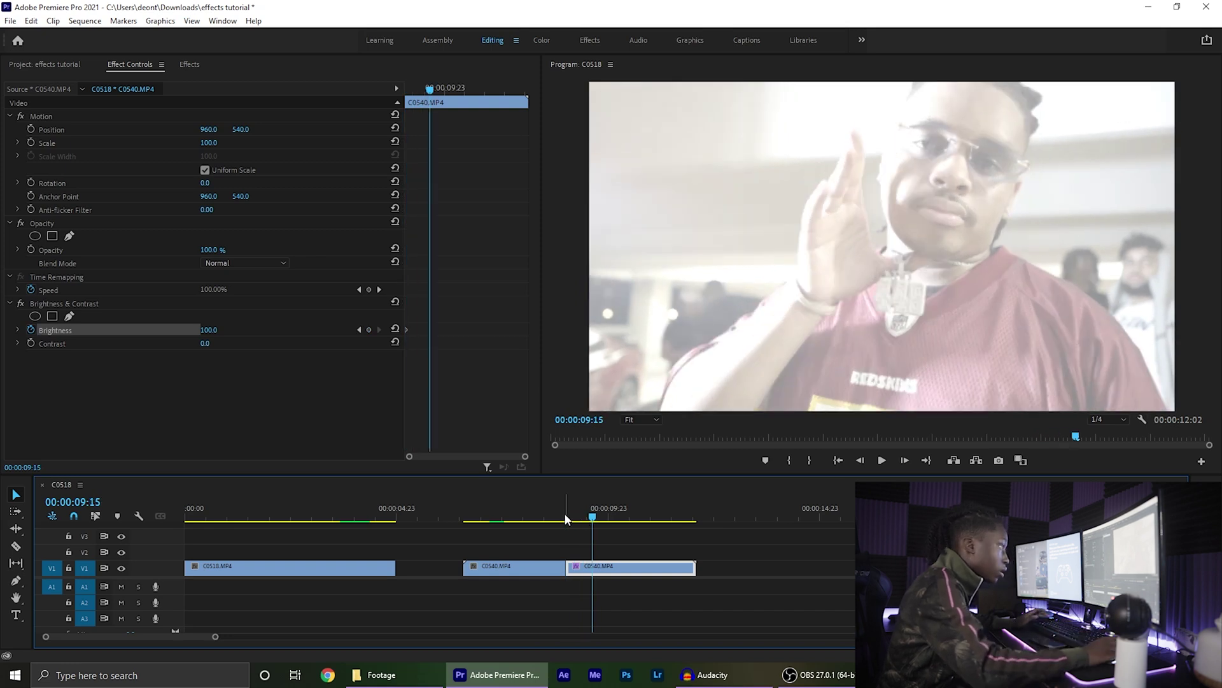
click(210, 352)
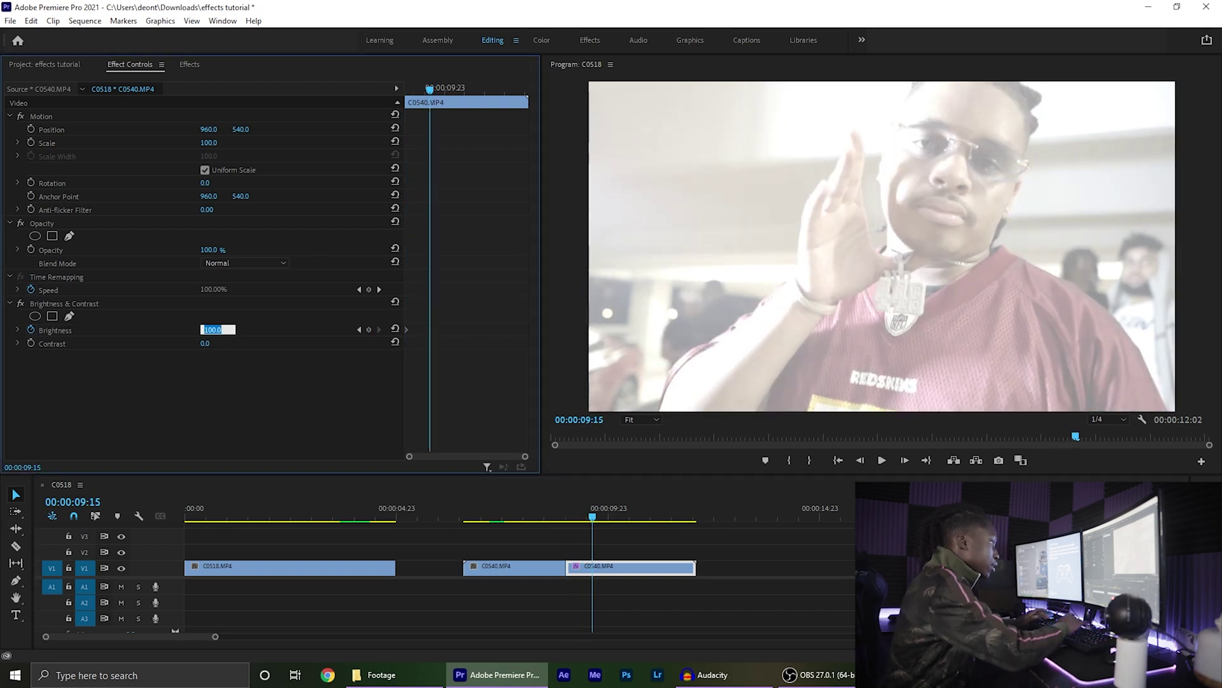
text(0)
key(Return)
drag(551, 508, 521, 523)
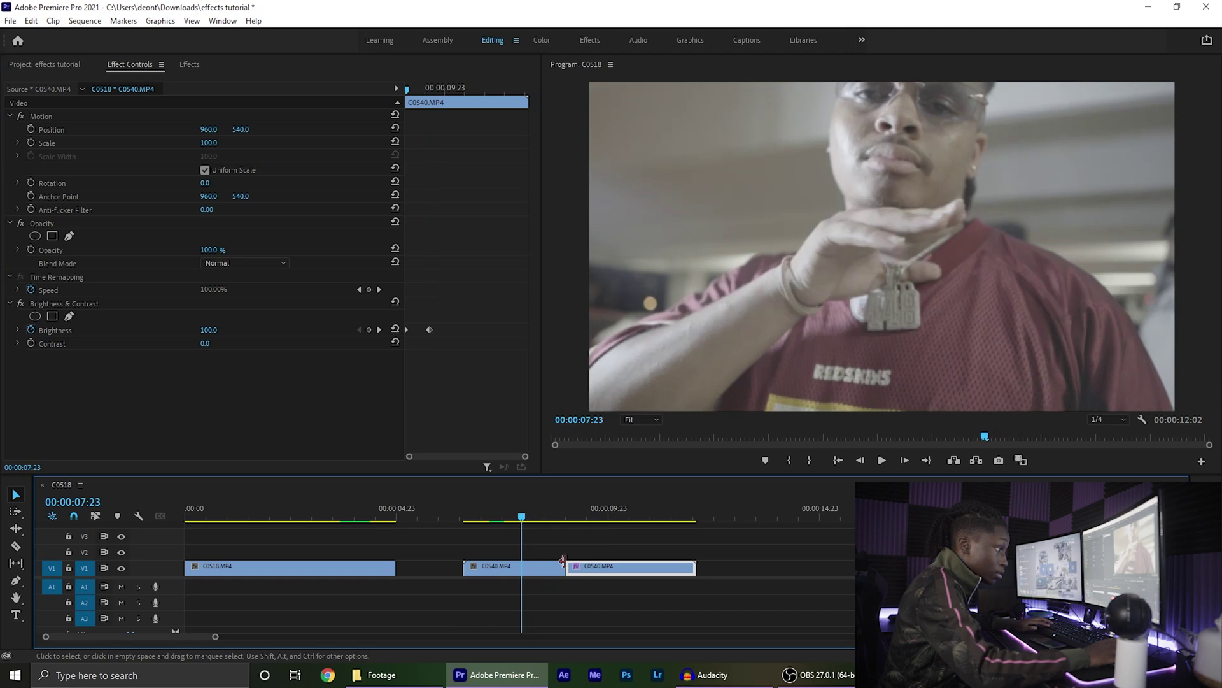
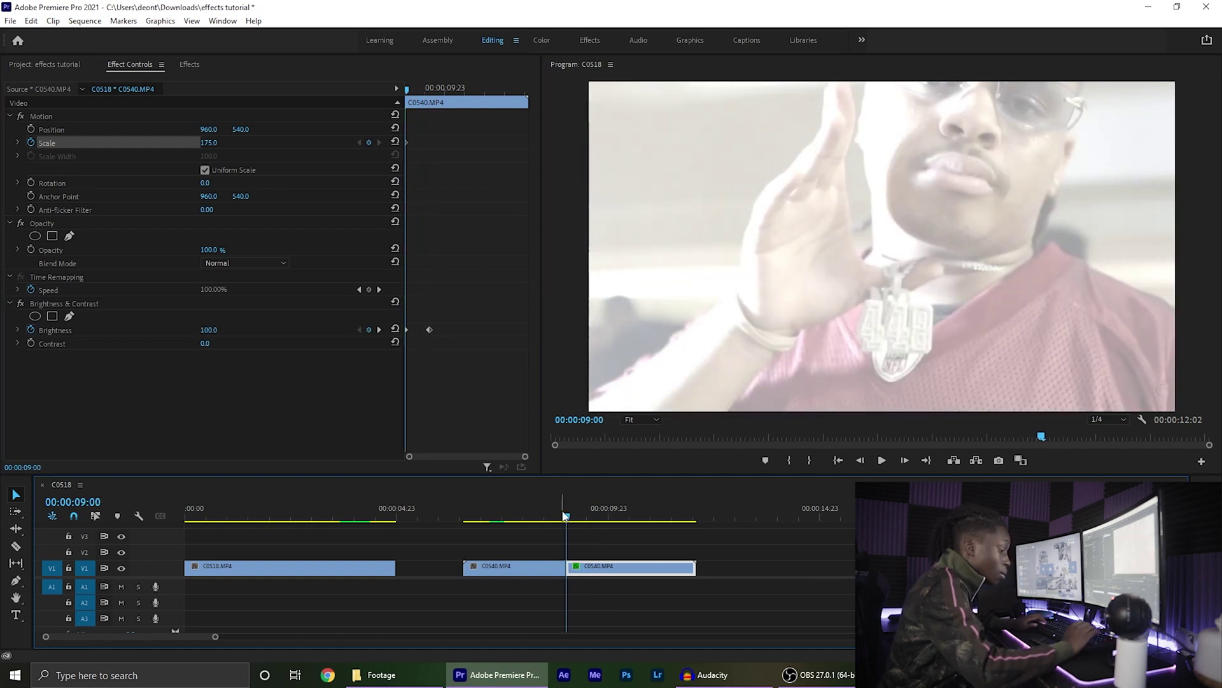
- Add a Scale keyframe of 100 at 00:00:09:05 on the second piece of C0540
click(218, 142)
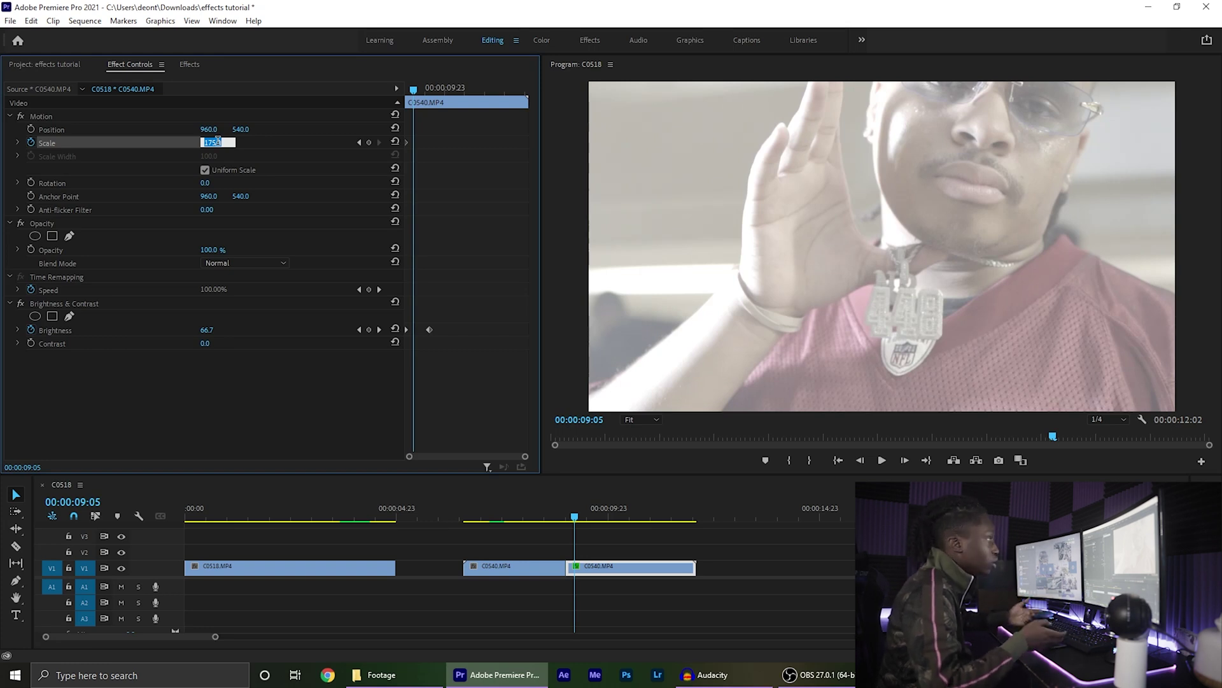
text(100)
key(Return)
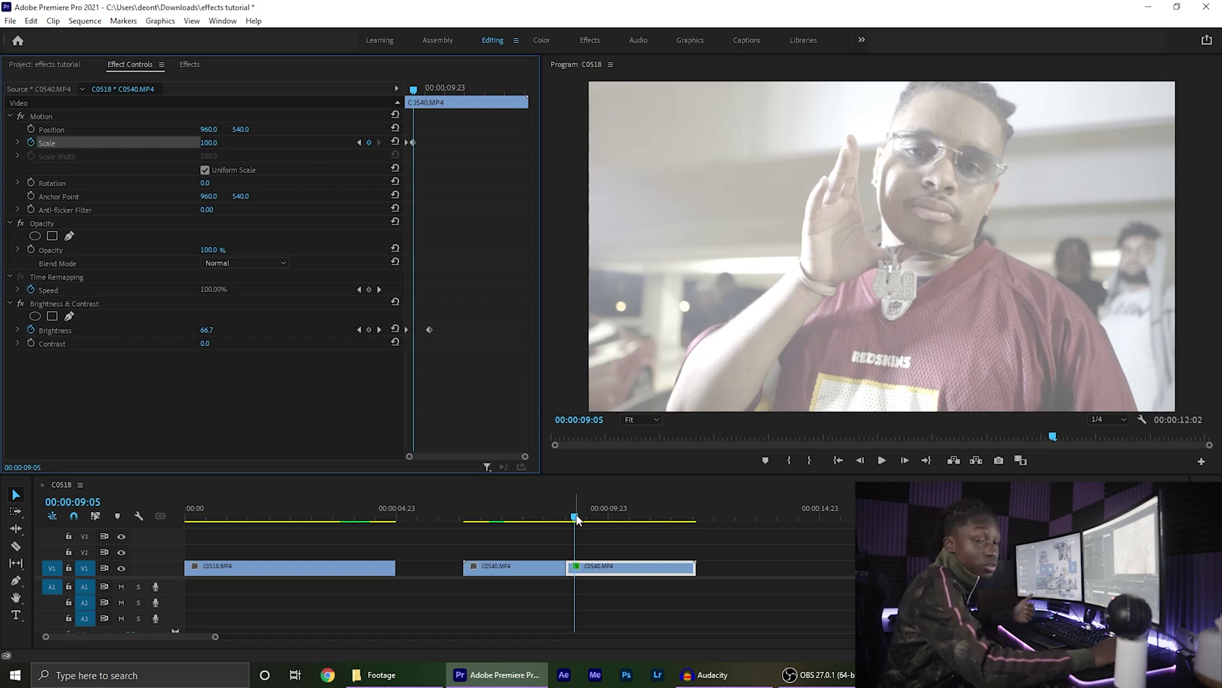
- Play the zoom and brightness flash across the C0540 cut, starting from 00:00:08:15
drag(576, 519, 550, 517)
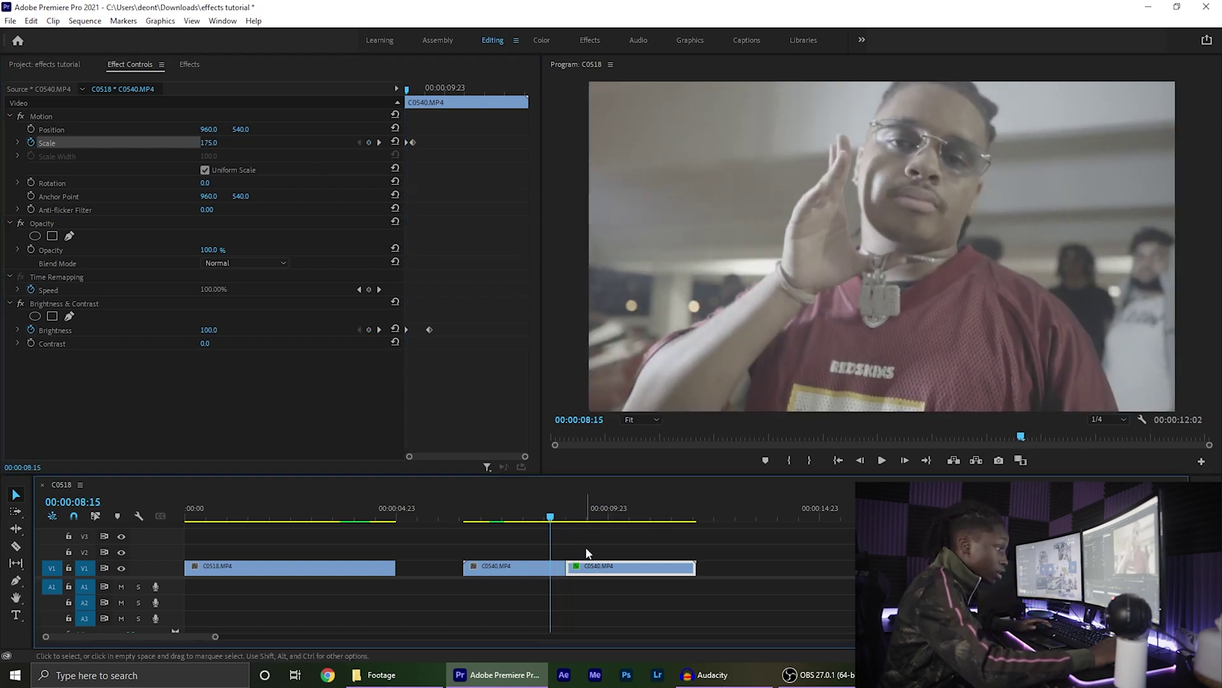
click(712, 561)
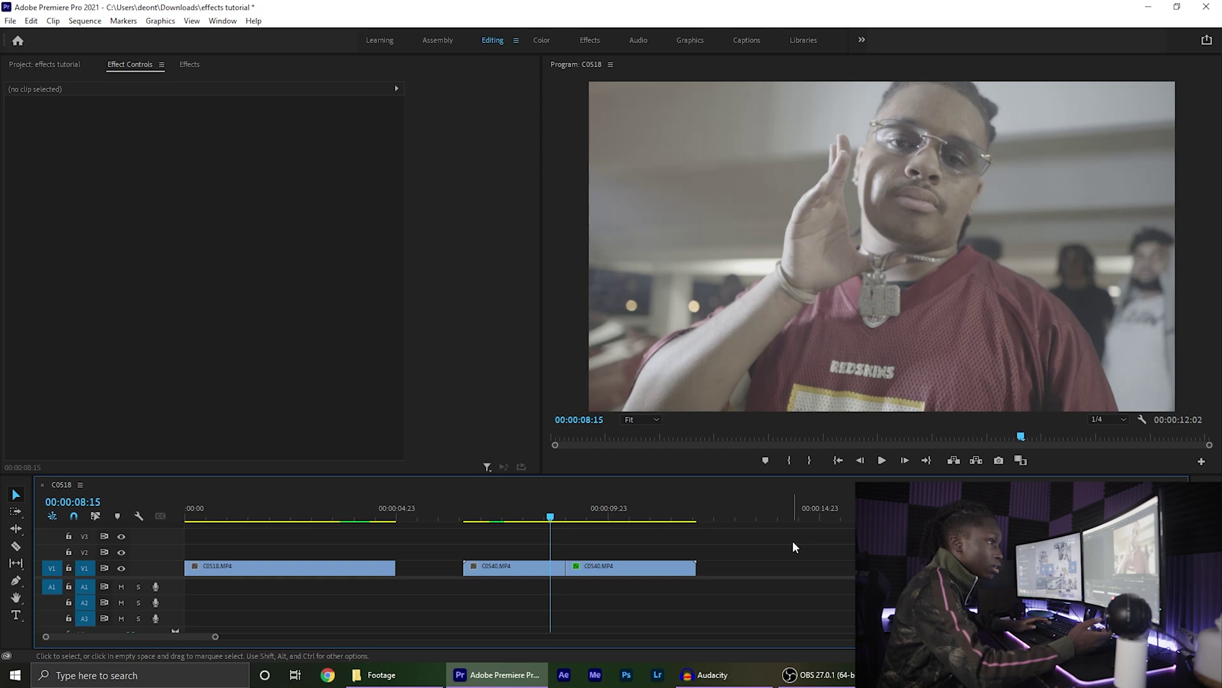
key(space)
key(space)
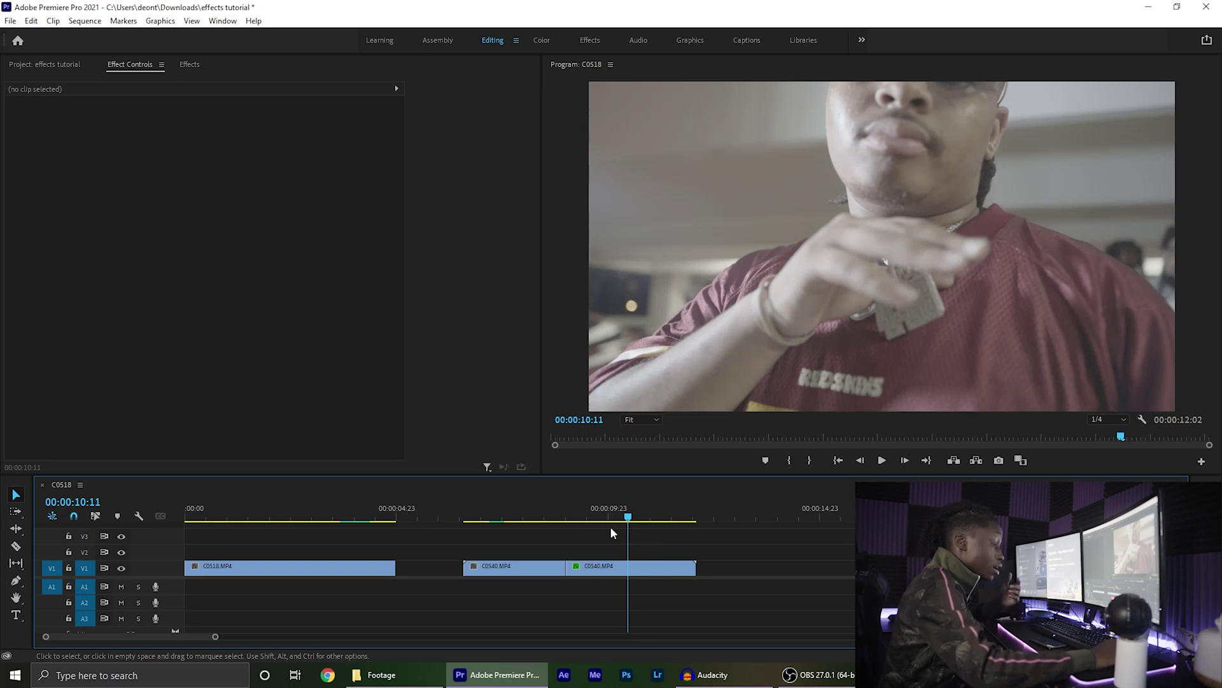
- Undo the Scale keyframes, the Brightness & Contrast effect and the cut made in C0540
key(ctrl+z)
key(ctrl+z)
key(ctrl+z)
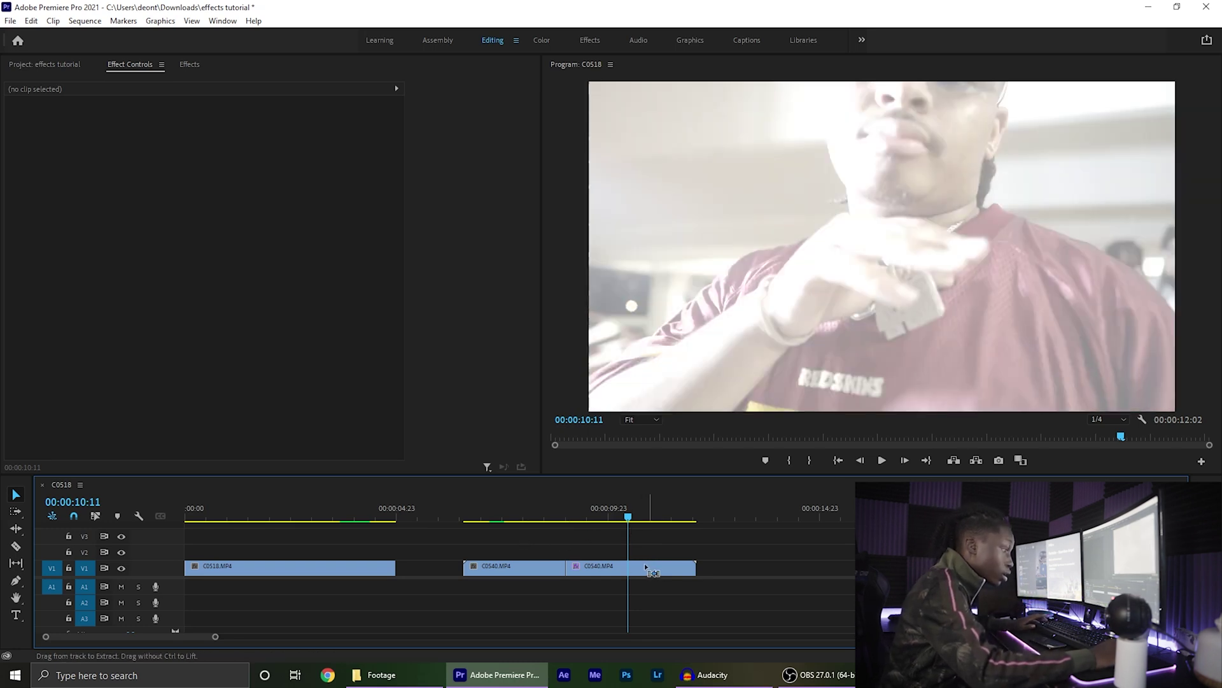
key(ctrl+z)
- Move the C0540 clip so that it starts directly at the end of C0518
key(Up)
key(Up)
drag(495, 568, 439, 569)
click(438, 547)
drag(396, 517, 407, 516)
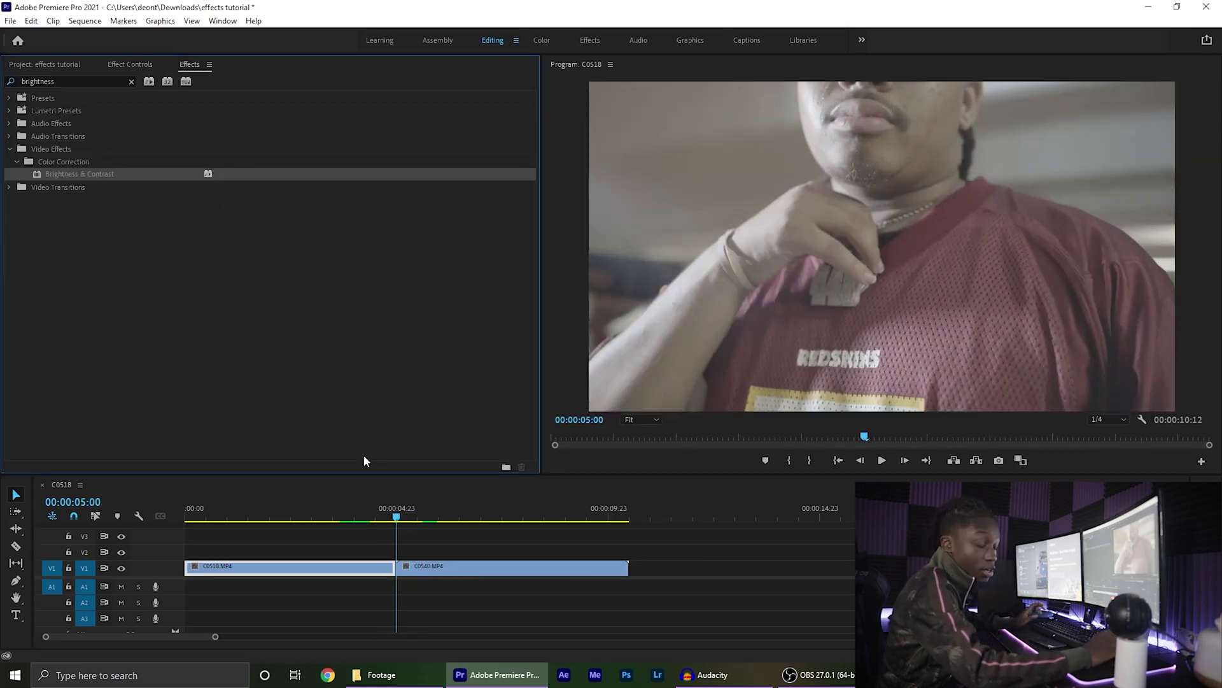
- Cut C0518 at 00:00:04:14 and C0540 at 00:00:05:10 to isolate a short piece on each side of their join
drag(377, 517, 397, 521)
key(c)
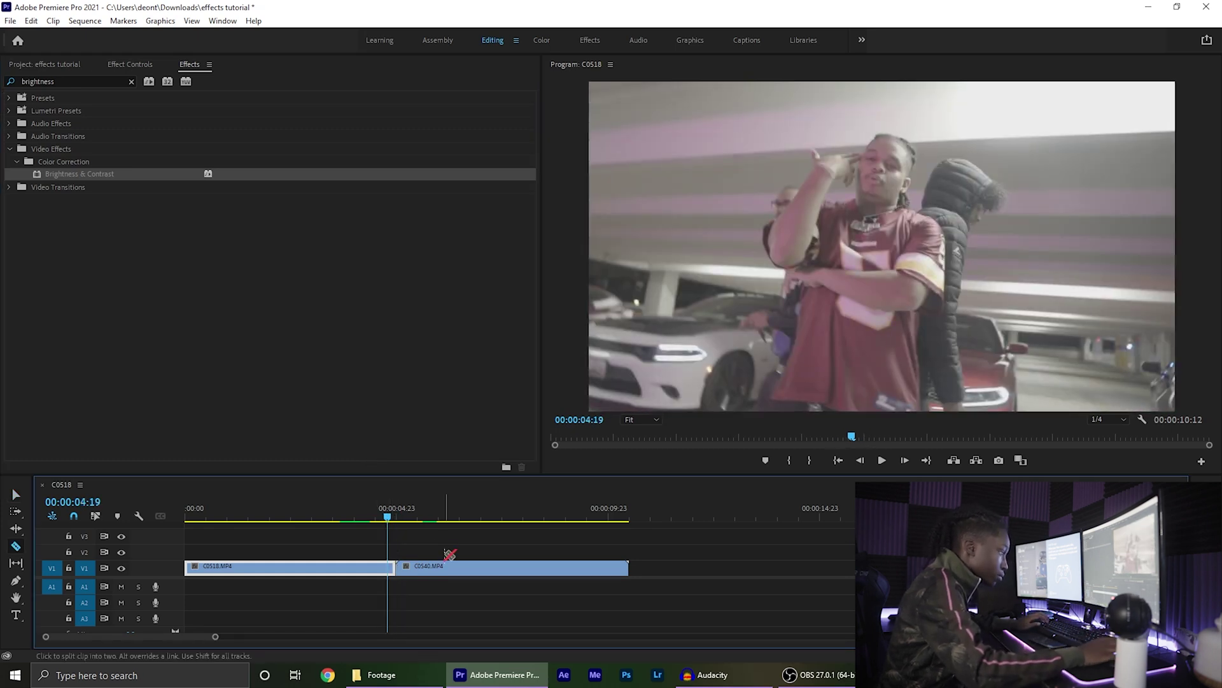
key(shift+Left)
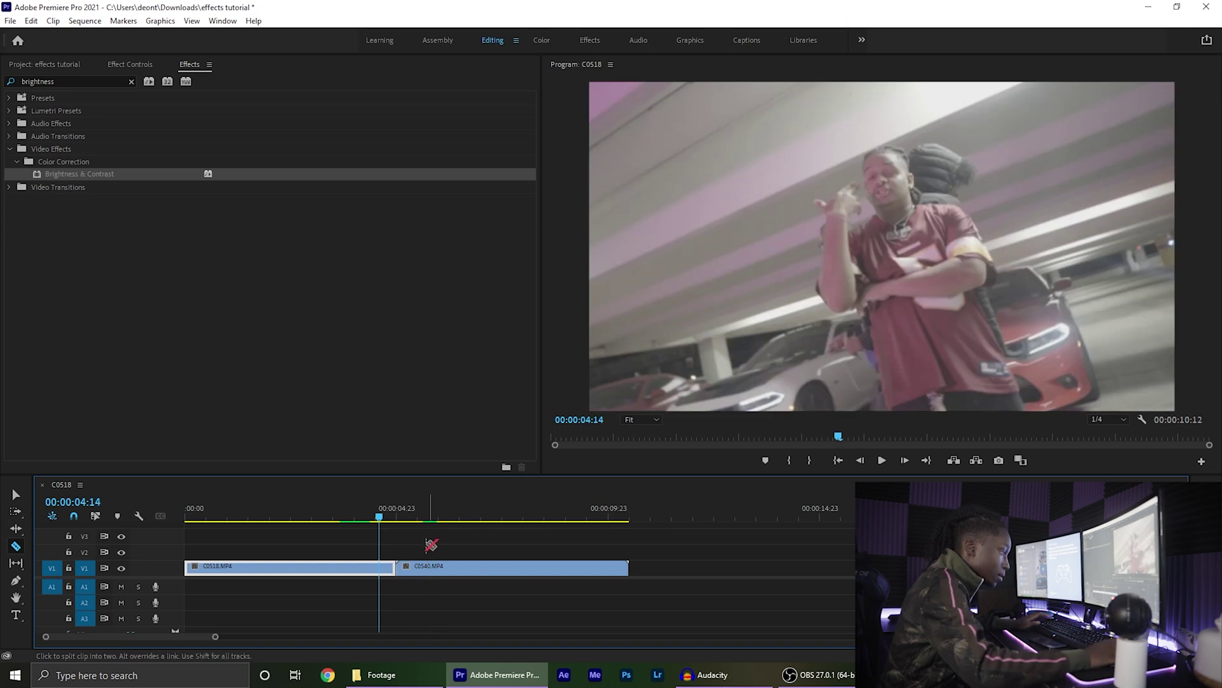
shift+click(380, 567)
key(space)
click(413, 567)
key(v)
- Nest the two short pieces around the join of C0518 and C0540 into one sequence with the suggested name
drag(397, 551, 388, 568)
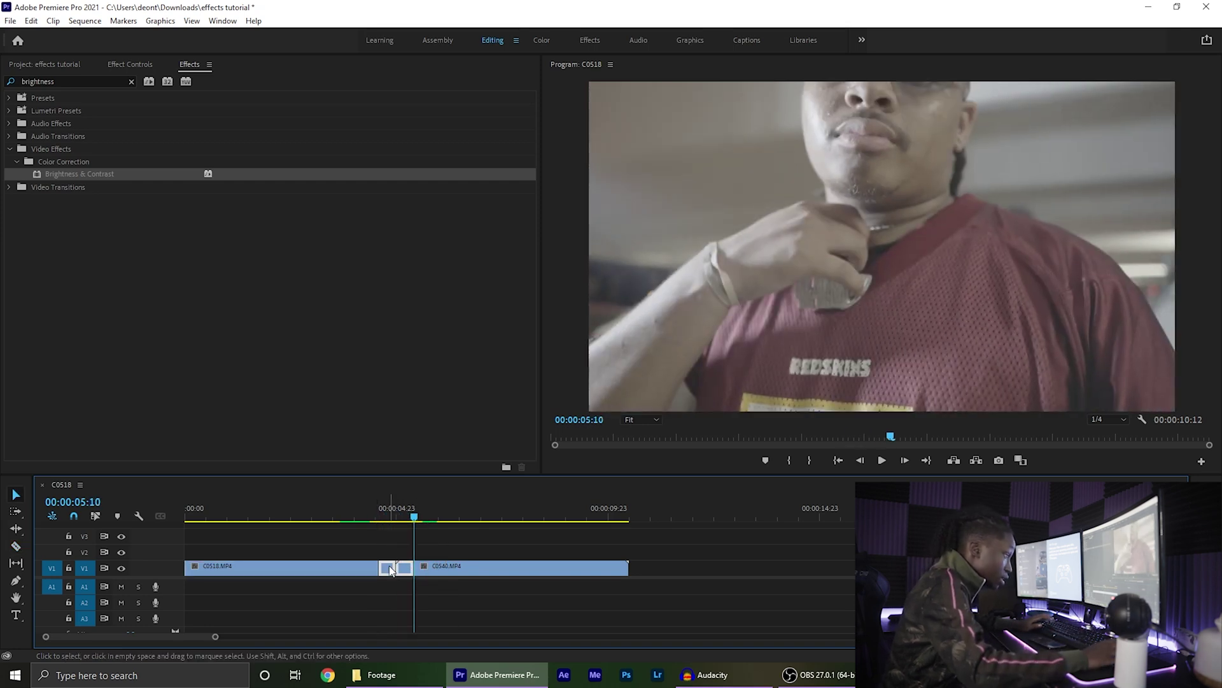
right_click(387, 567)
click(440, 378)
click(581, 349)
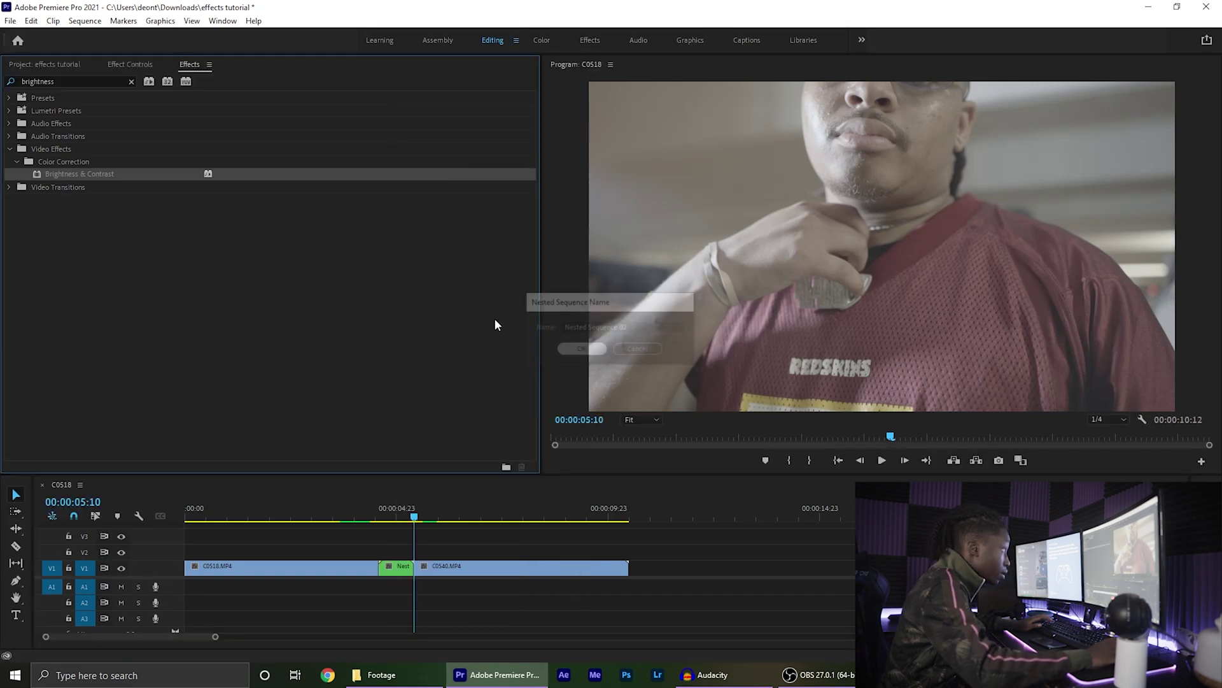
- Apply Brightness & Contrast to the nested clip and add a Brightness keyframe of 0 at its start, 00:00:04:14
drag(385, 515, 399, 569)
click(383, 514)
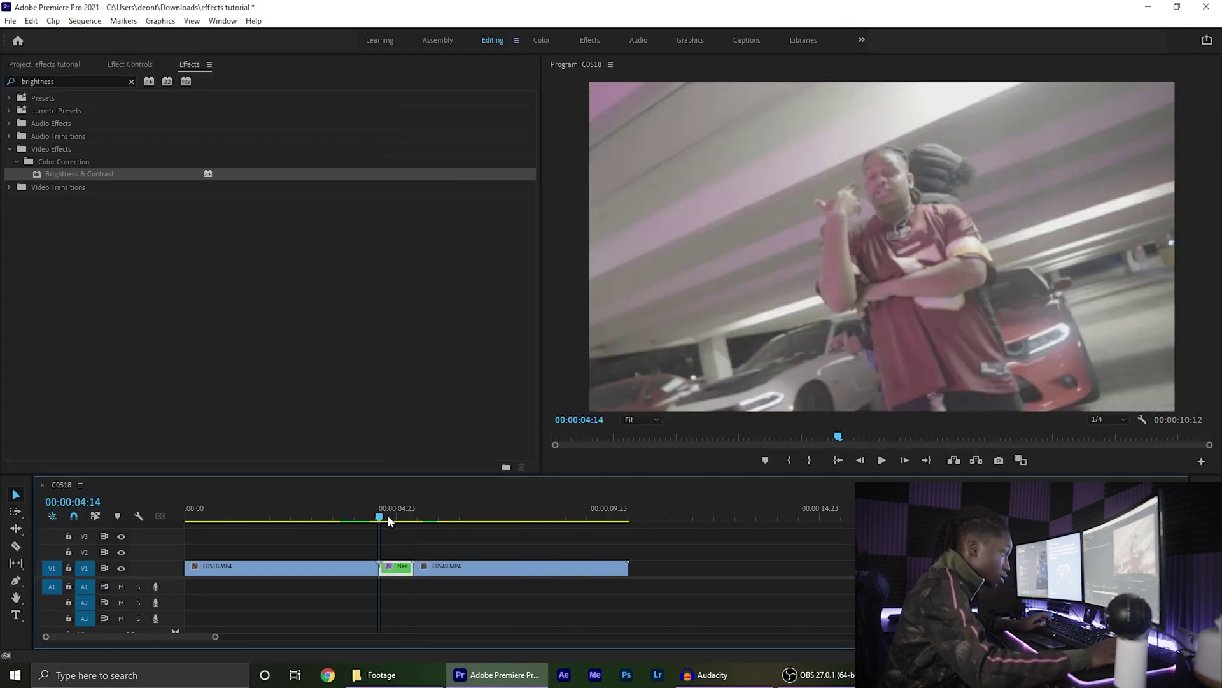
click(144, 64)
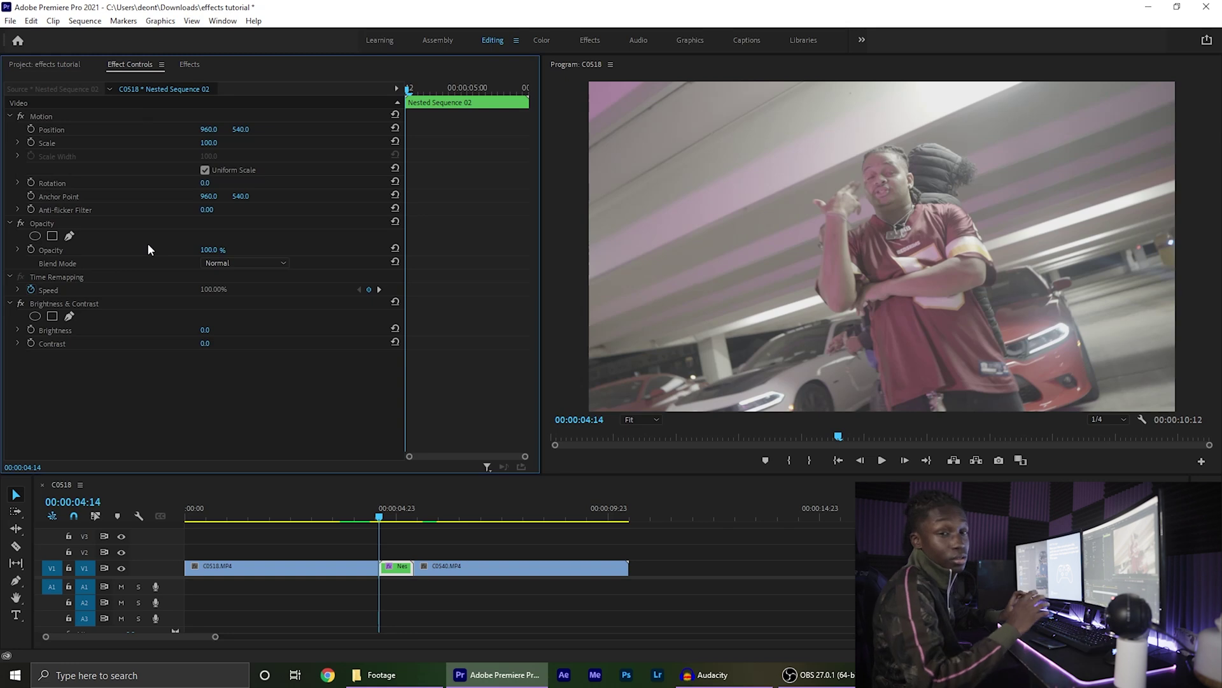
click(30, 331)
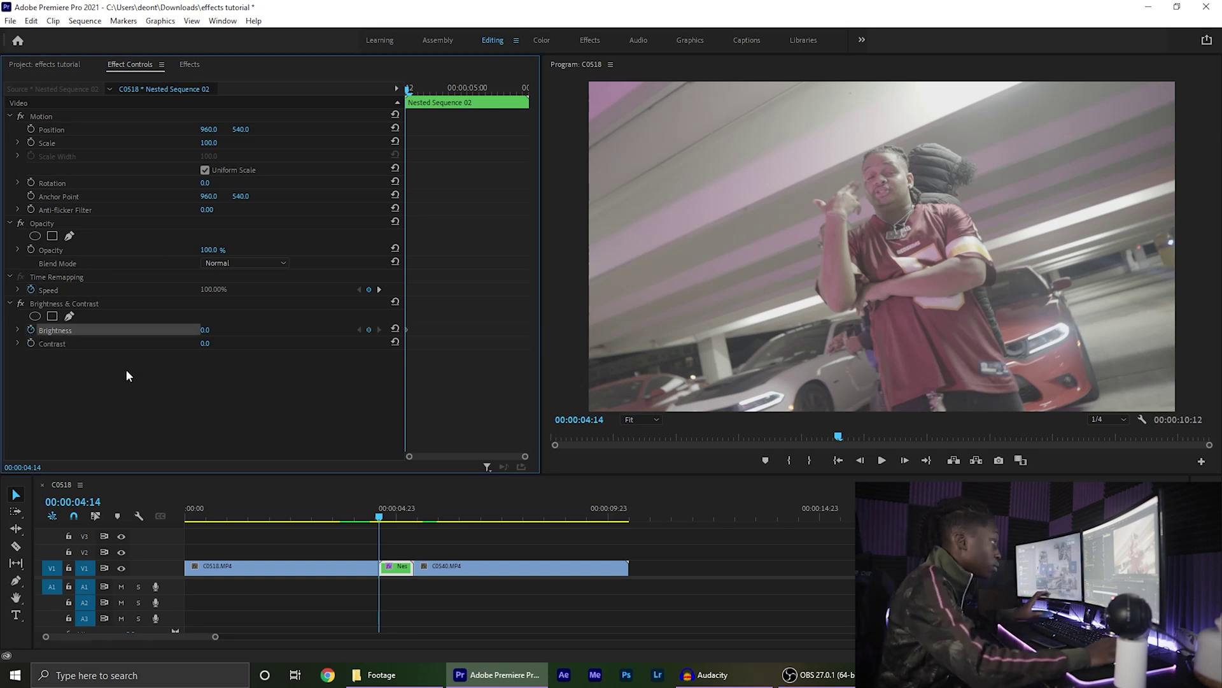
- Add a Brightness keyframe of 100 on the nested clip at 00:00:05:00, where the two shots meet
key(shift+Right)
key(shift+Right)
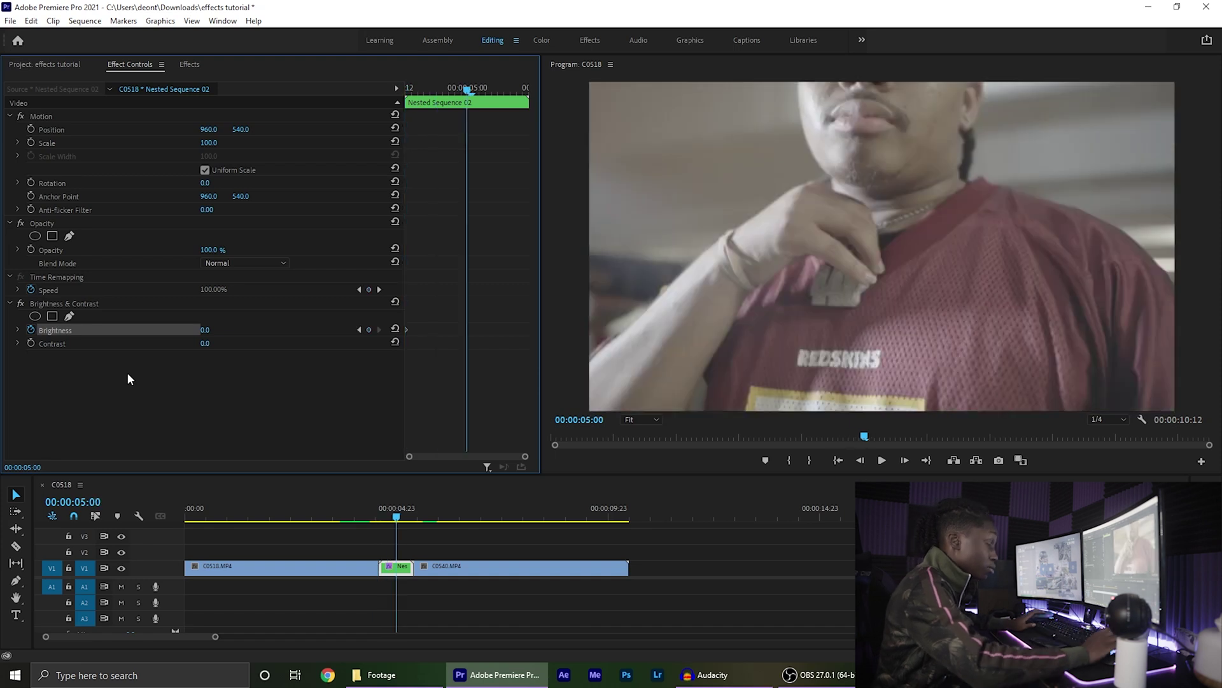
click(205, 329)
text(100)
key(Return)
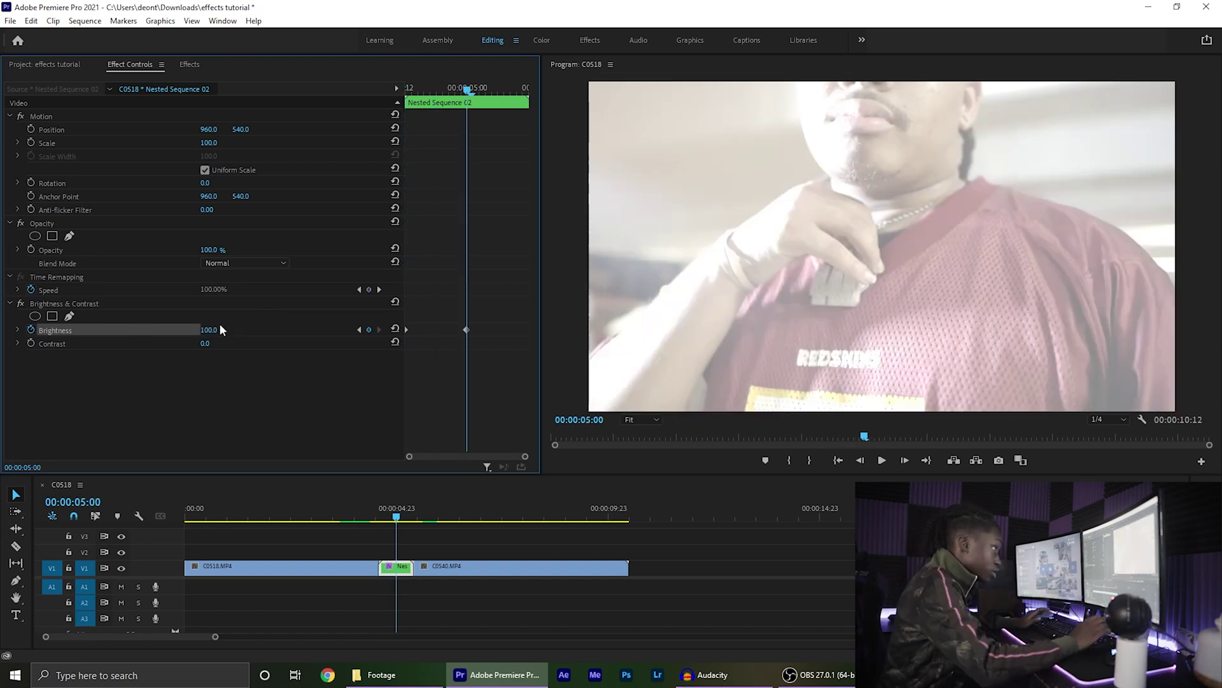
- Add a Brightness keyframe of 0 at the end of the nested clip, 00:00:05:10
click(415, 517)
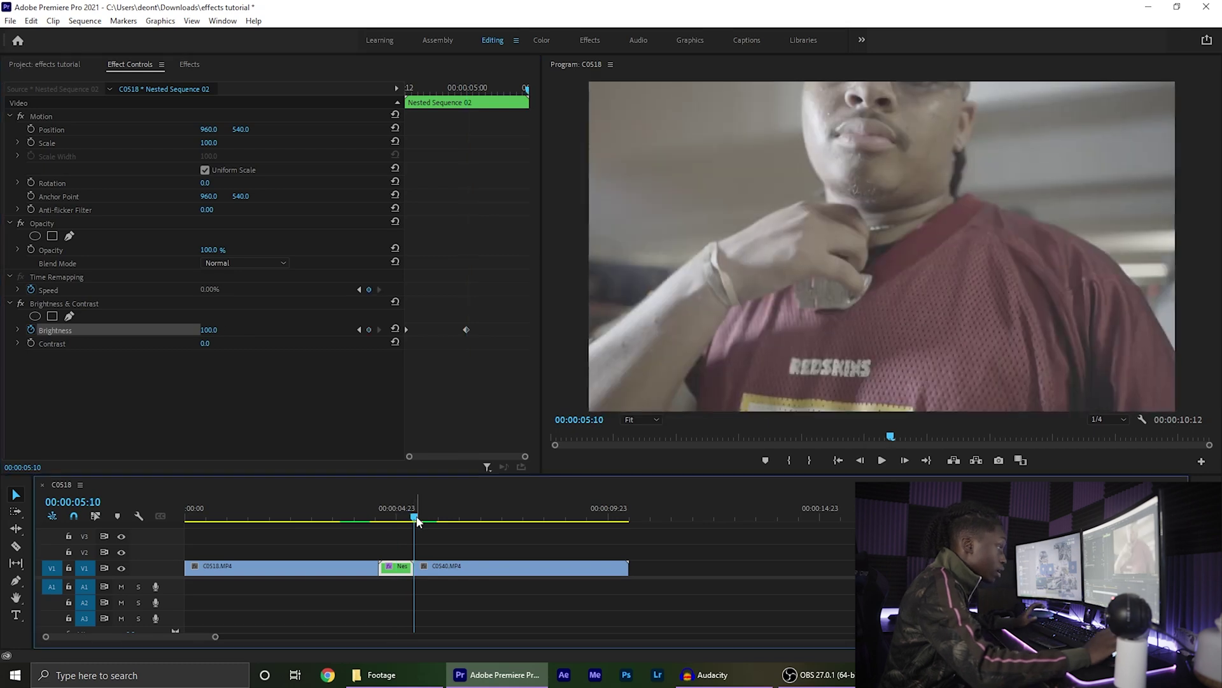
click(218, 328)
text(0)
key(Return)
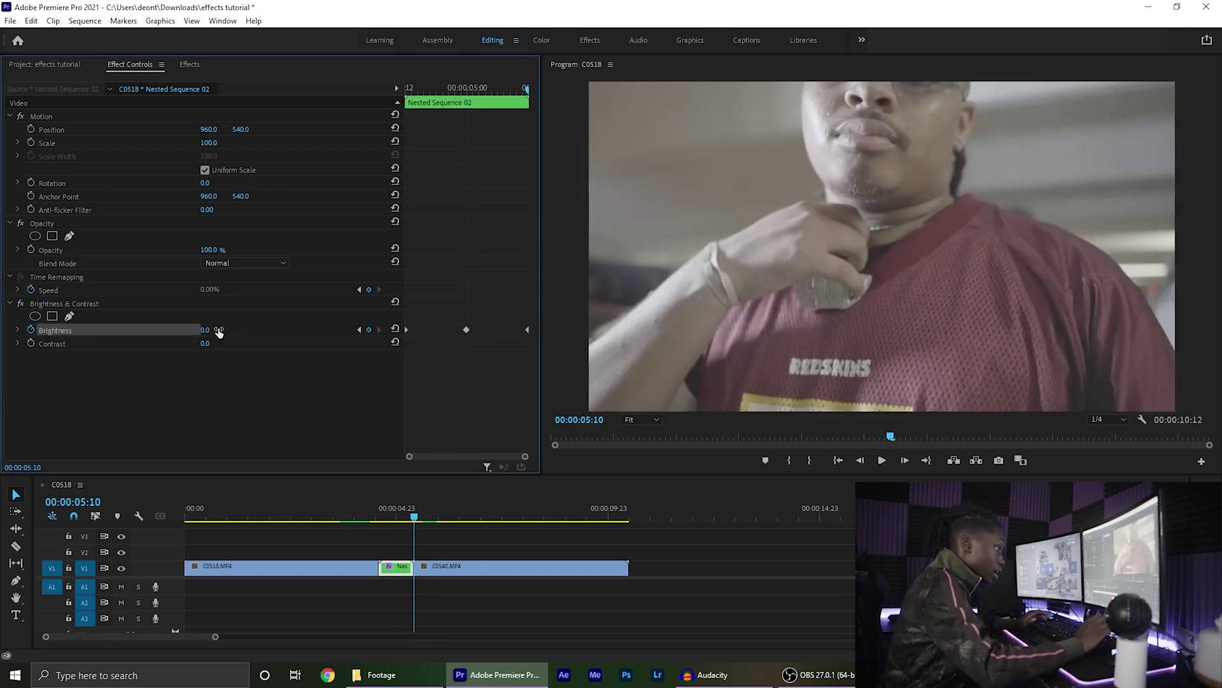
- Play the brightness flash transition from 00:00:03:13 into C0540, and replay it from the start of the nested clip
click(305, 587)
drag(398, 519, 335, 521)
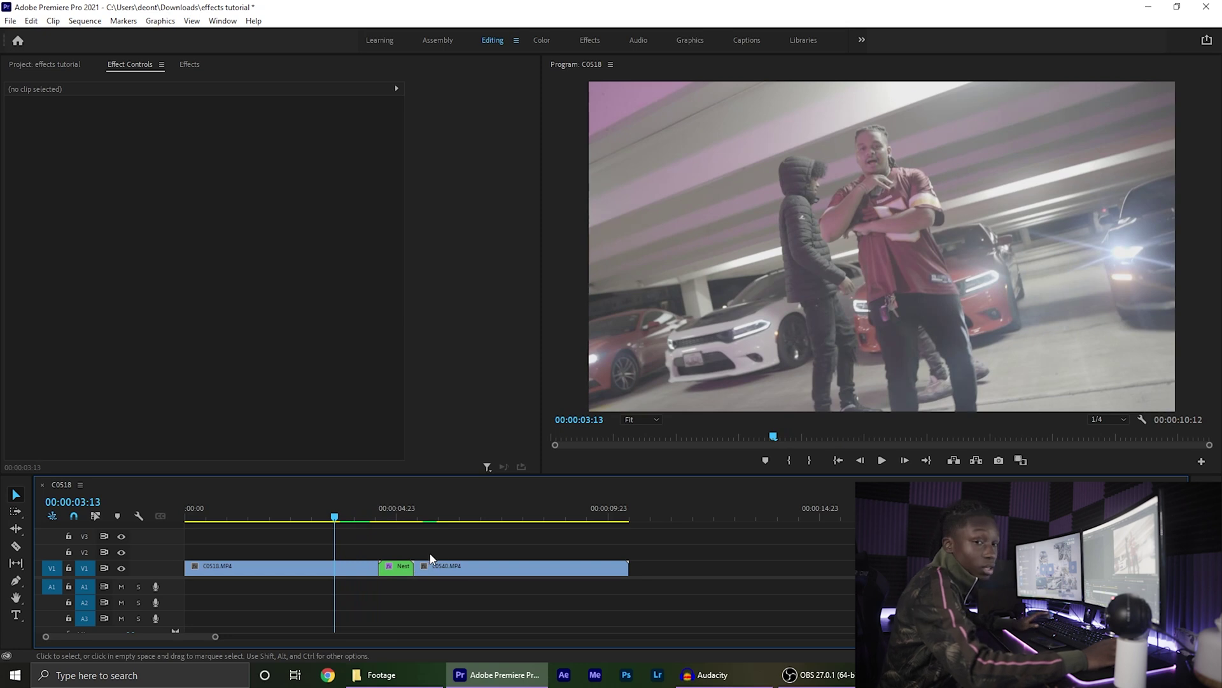
key(space)
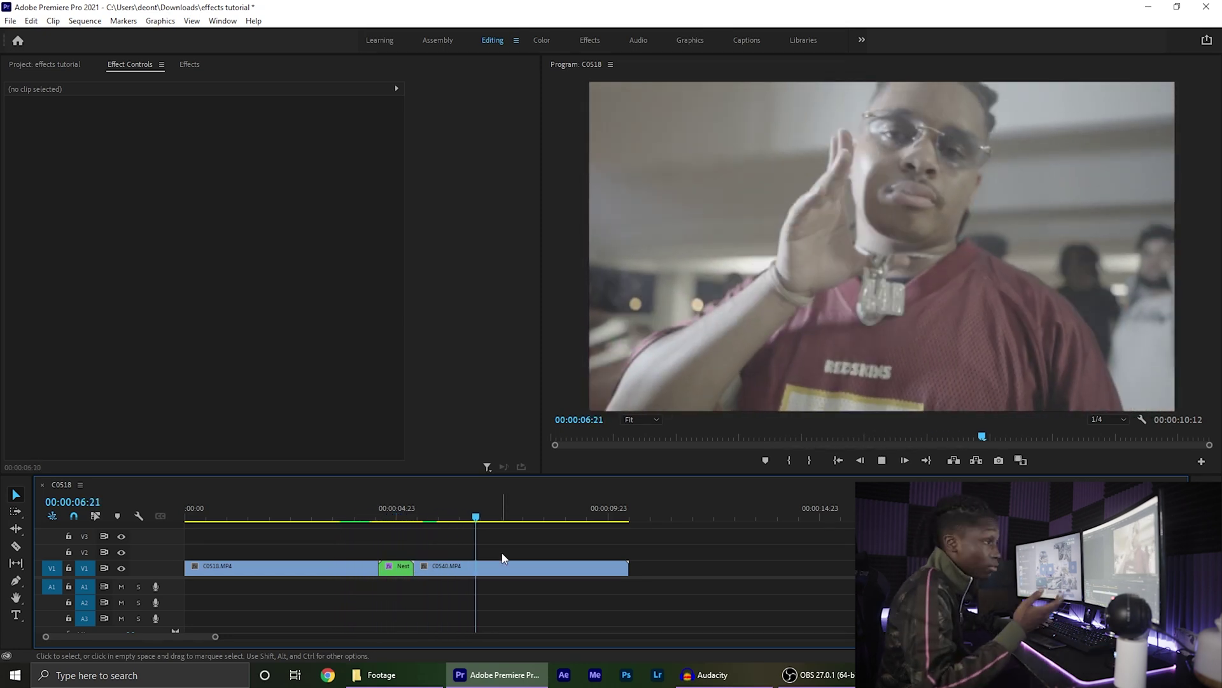
key(space)
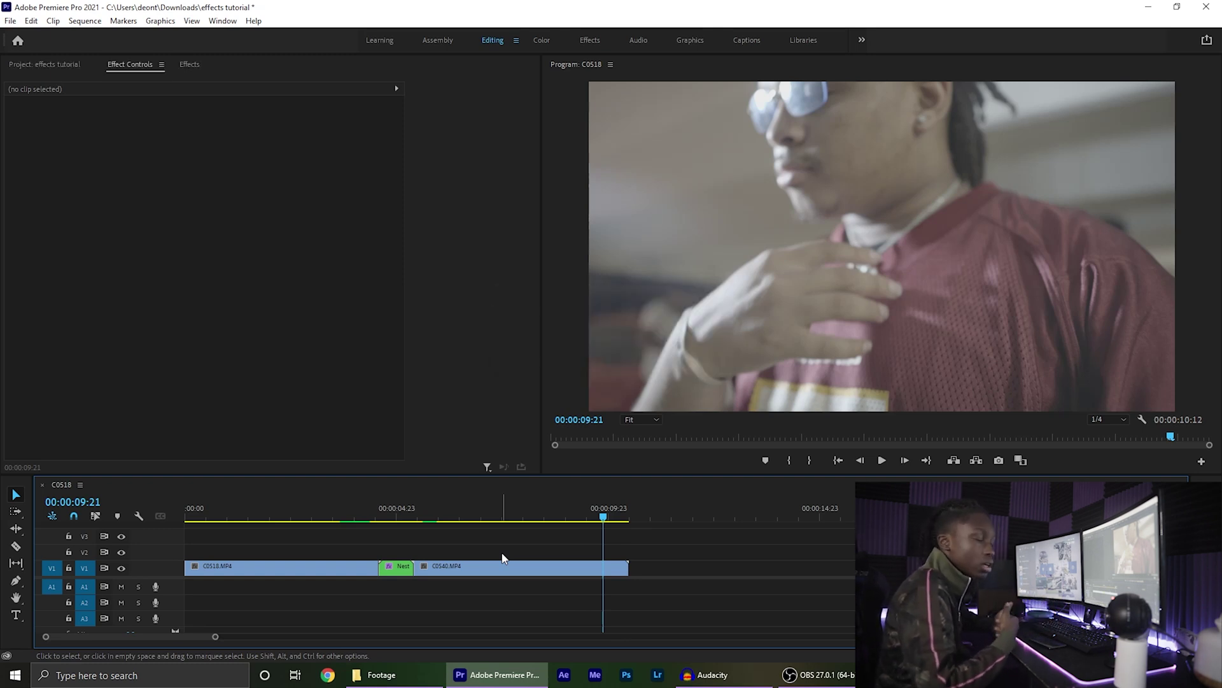
click(379, 517)
key(space)
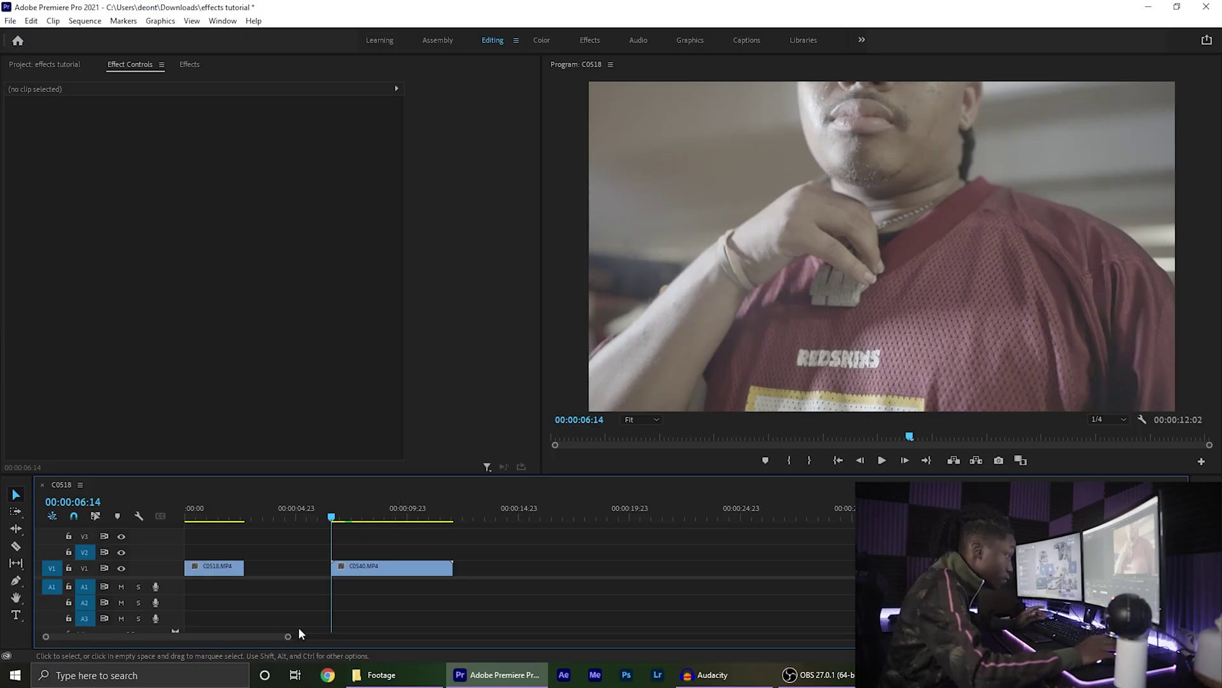
- Cut the separate C0540 clip at 00:00:08:03 and delete the piece before the cut
drag(298, 627, 205, 617)
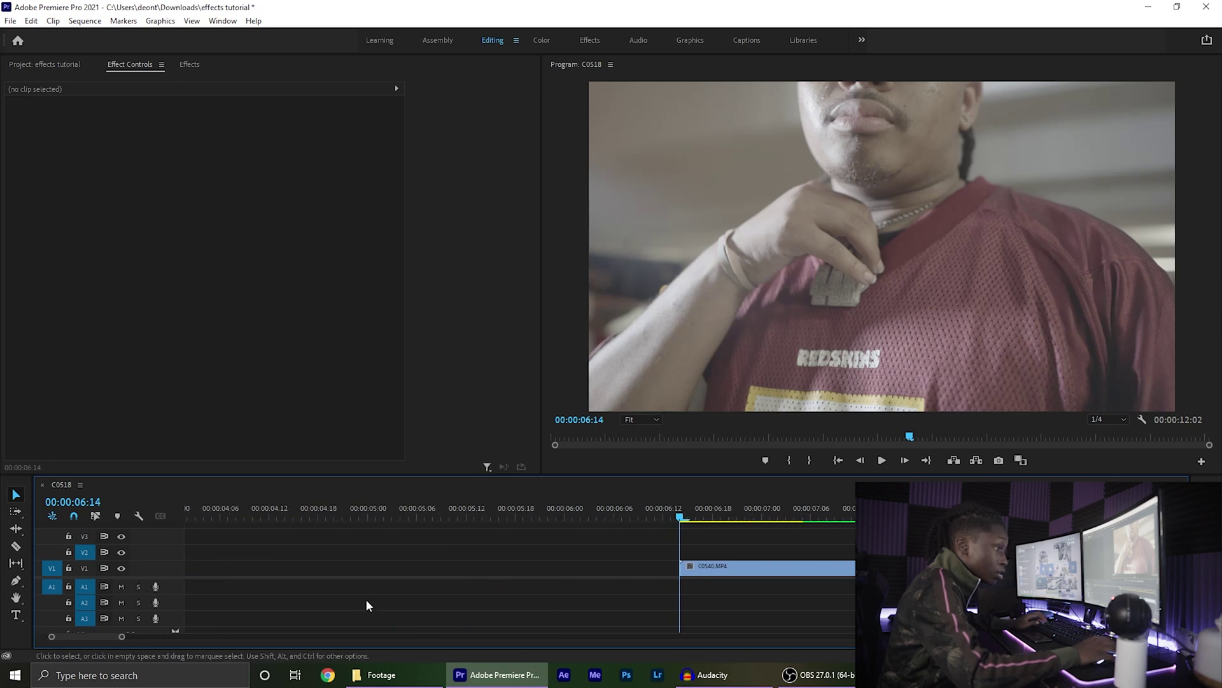
drag(798, 514, 845, 516)
key(c)
key(Right)
key(Right)
key(Right)
key(Right)
key(Right)
key(Right)
key(Right)
key(Right)
key(Right)
key(Right)
key(Right)
key(Right)
key(Right)
key(Right)
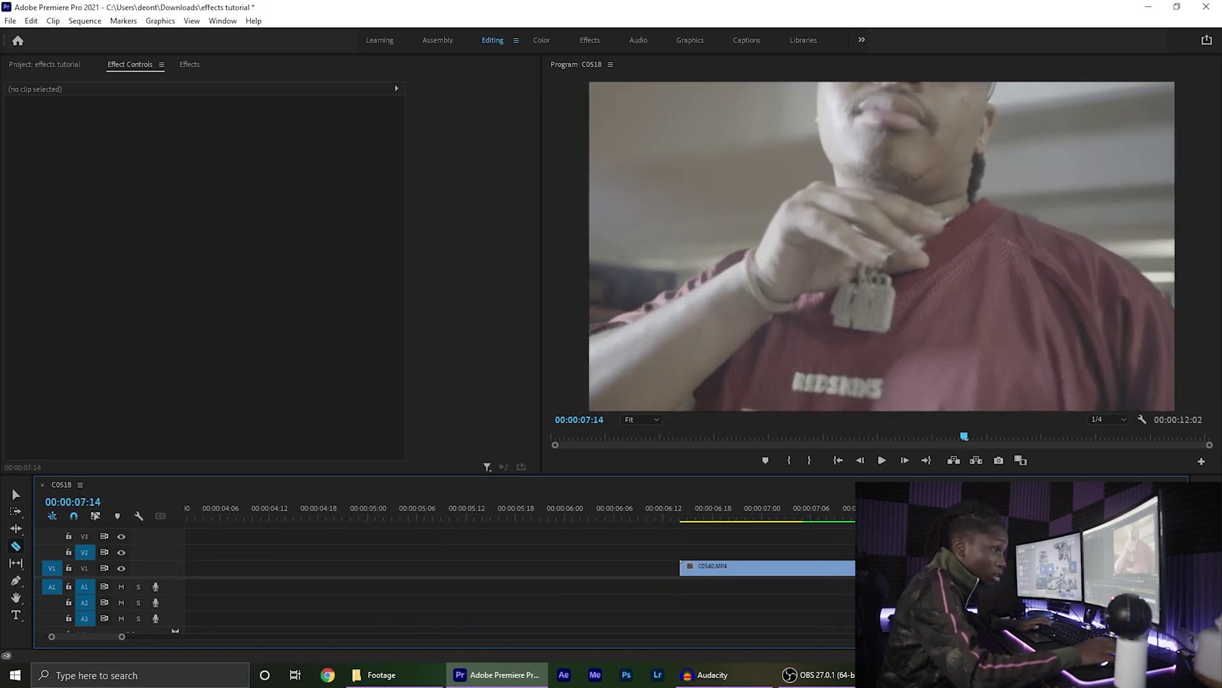
key(Right)
key(Right)
key(Right)
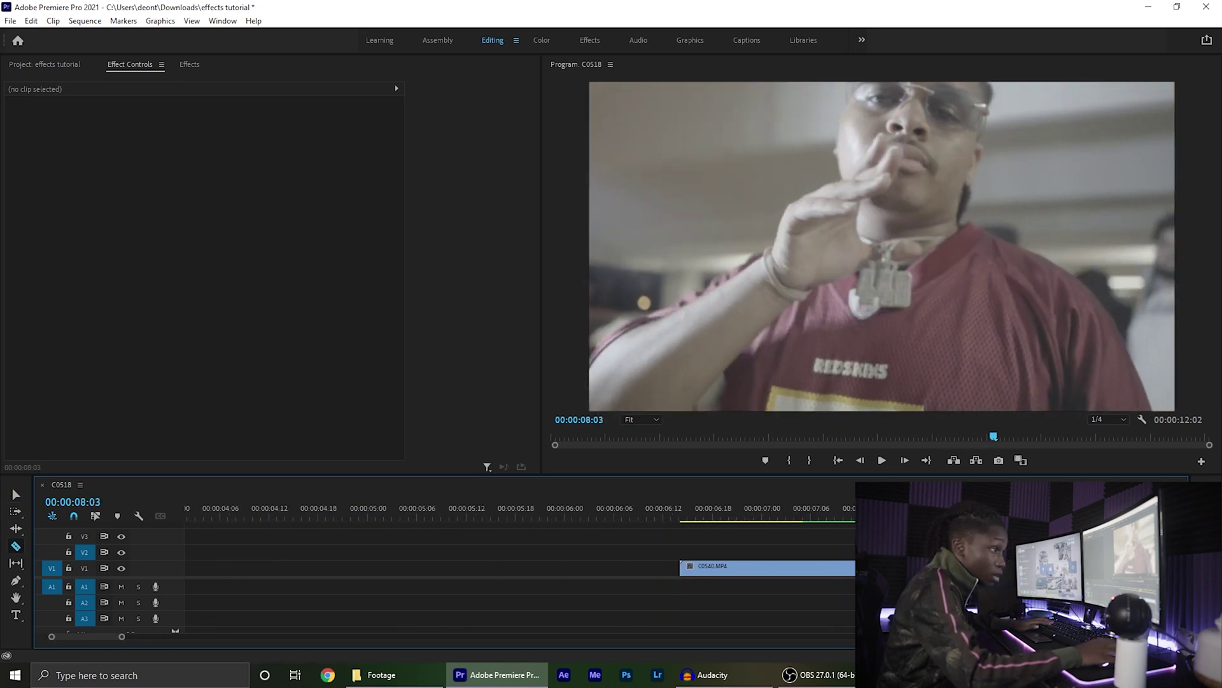
key(v)
click(917, 567)
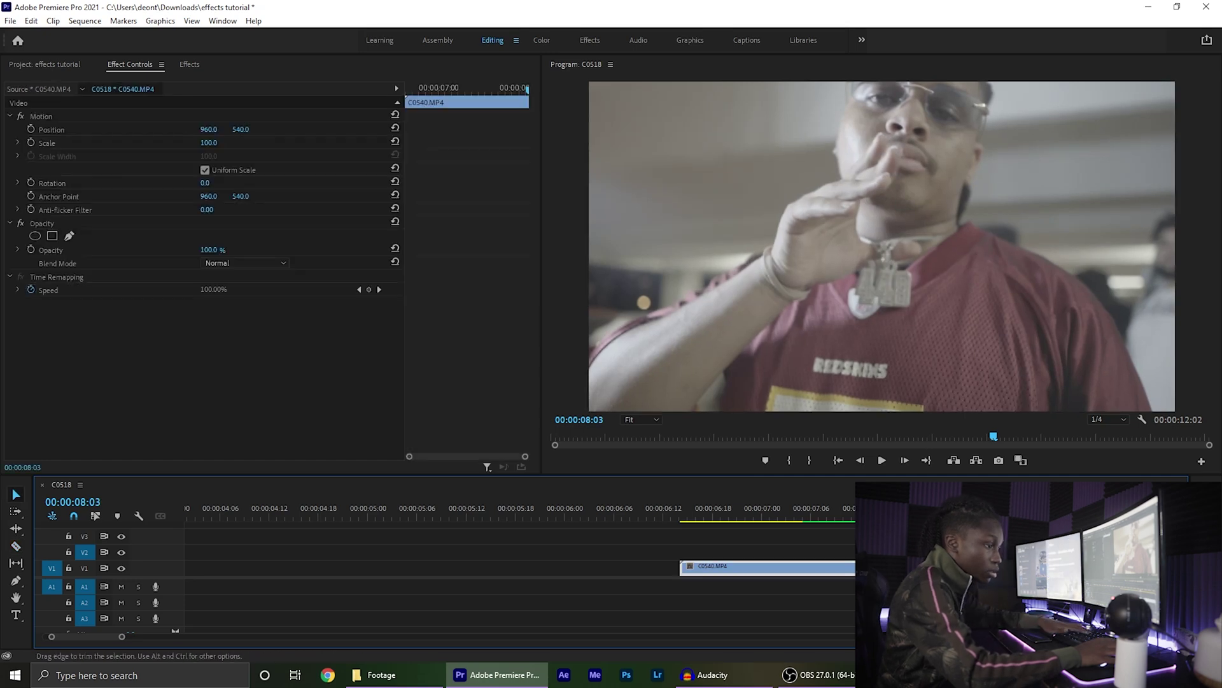
key(Delete)
- Slide the remaining C0540 clip back to about 00:00:05:02 and cut it at 00:00:05:07
drag(1008, 568, 415, 585)
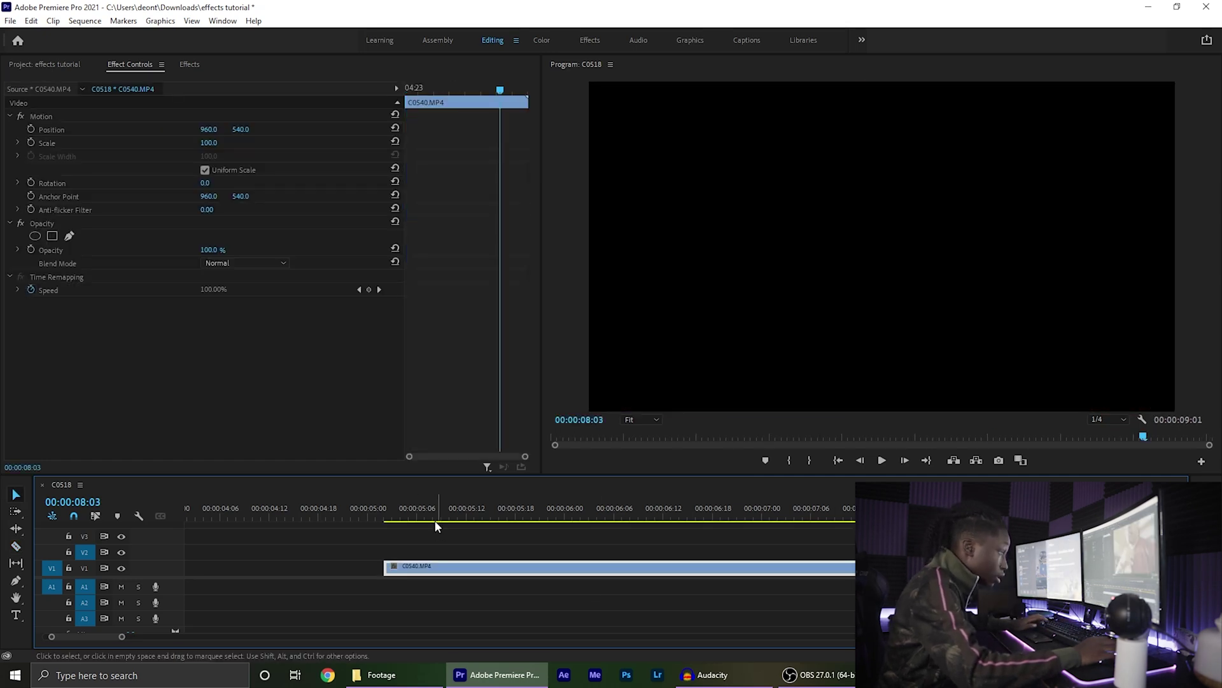
click(391, 501)
key(Right)
key(Right)
key(Right)
key(Right)
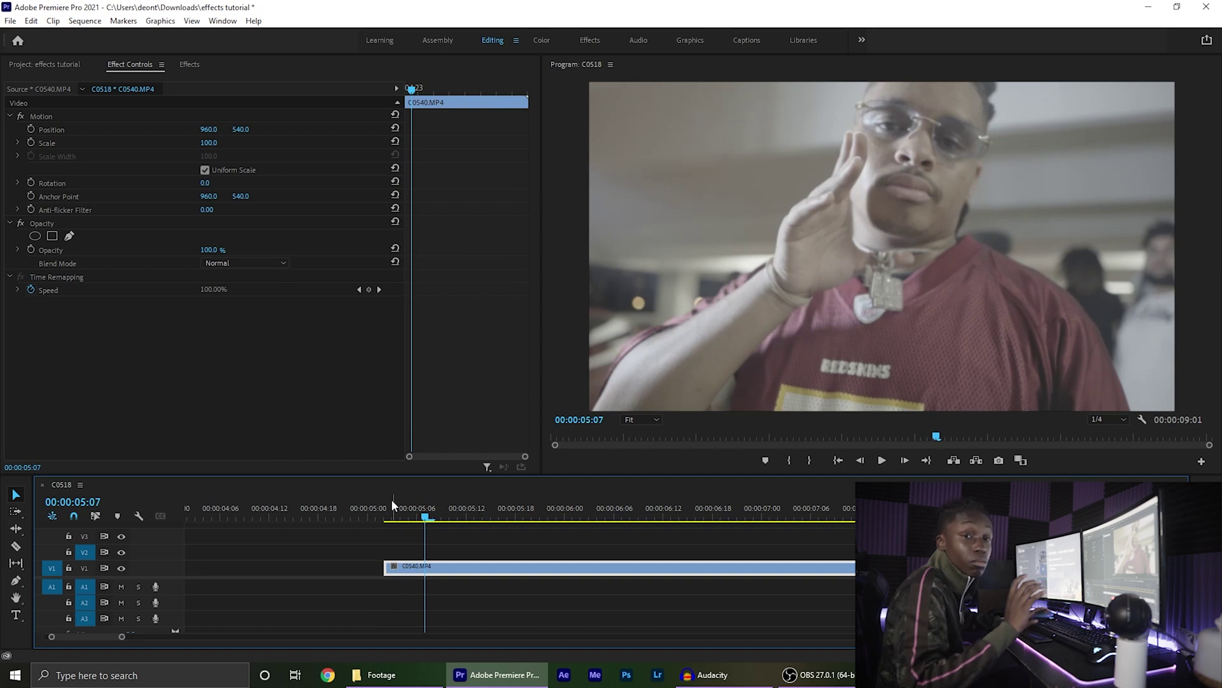
key(c)
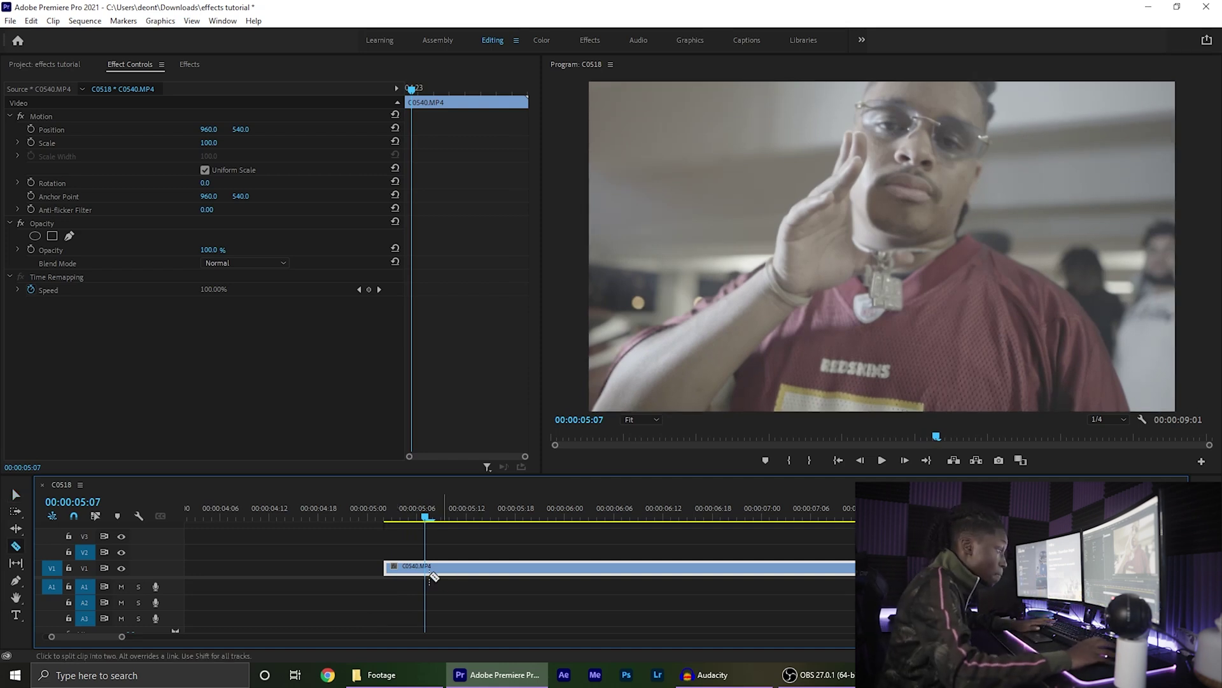
click(417, 566)
key(v)
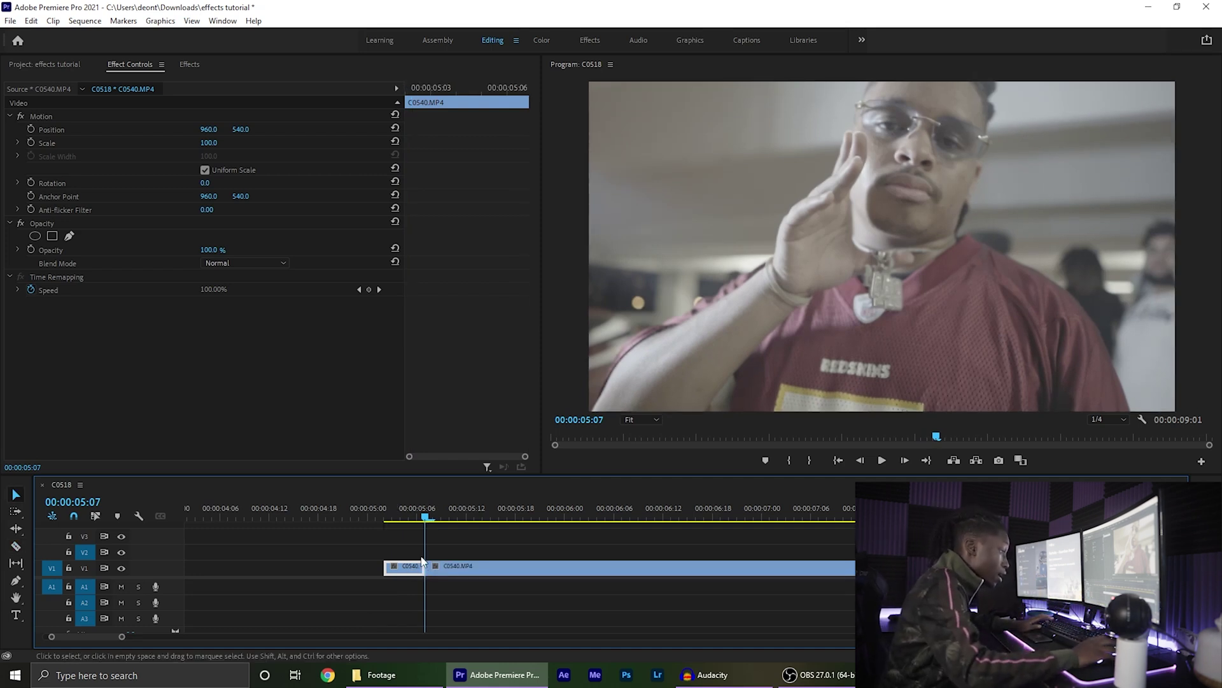
- Place two copies of the short opening piece after it and butt the rest of C0540 against them
drag(121, 638, 195, 637)
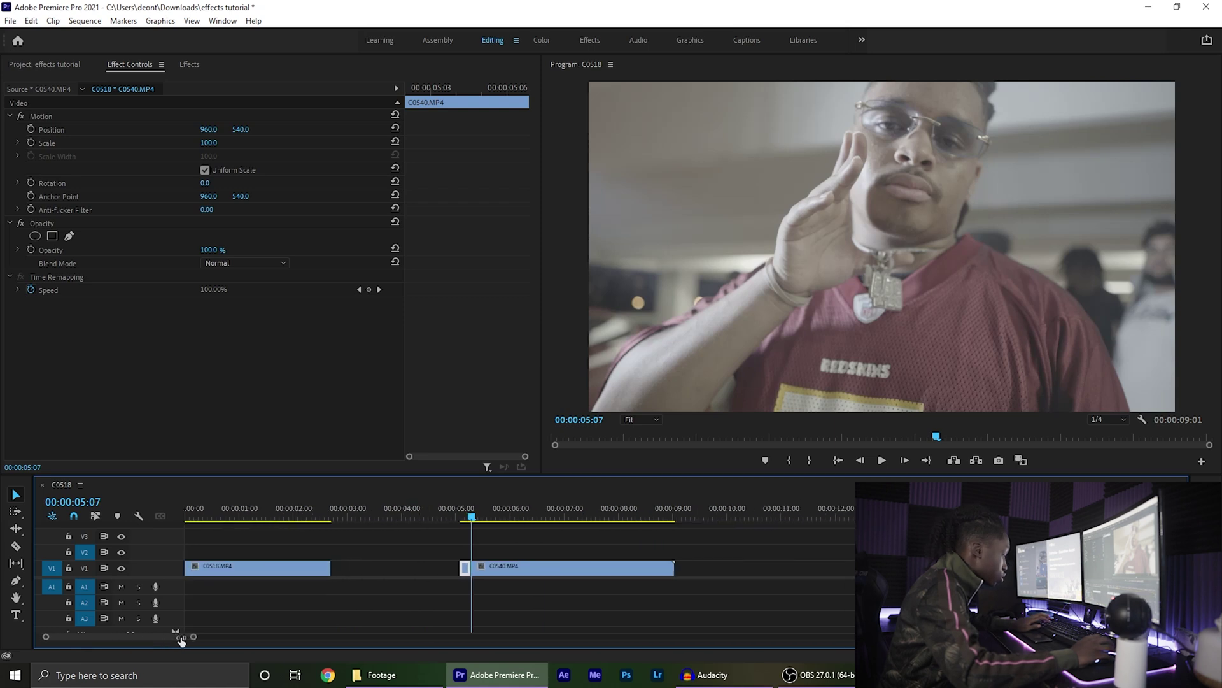
drag(492, 568, 529, 566)
key(ctrl+v)
key(ctrl+v)
drag(464, 542, 514, 567)
click(509, 550)
click(528, 566)
- Play the repeated short pieces running into the rest of C0540 twice to check the stutter
drag(489, 517, 451, 518)
key(space)
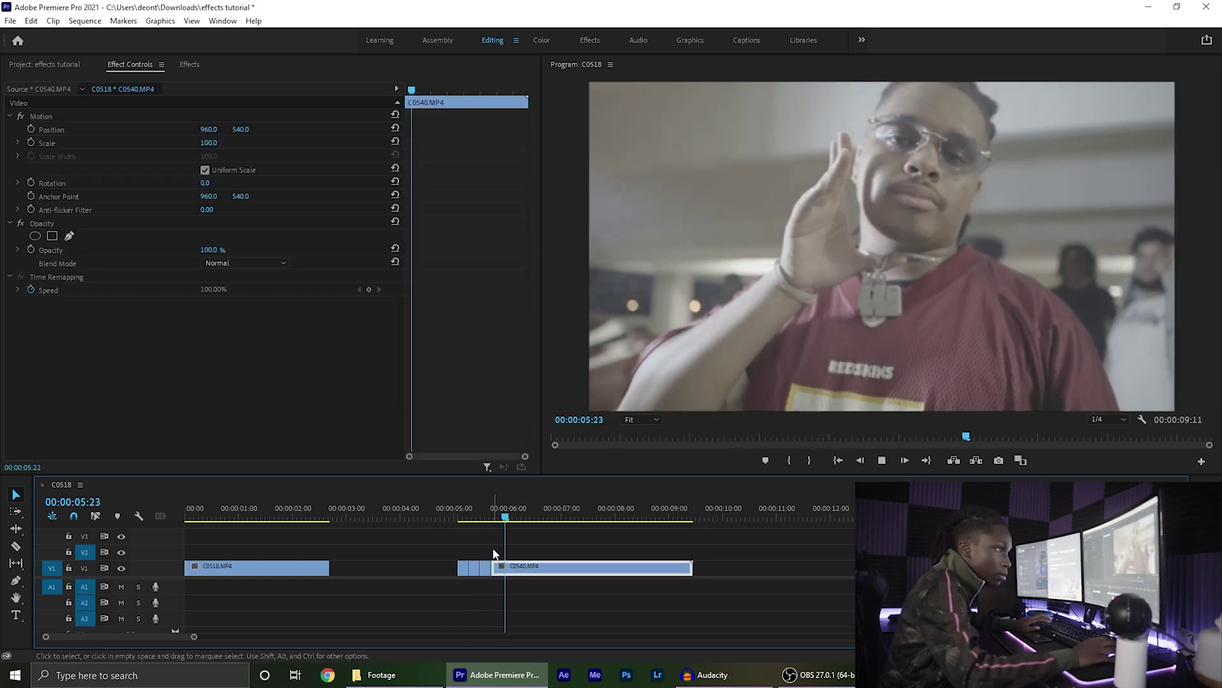
click(445, 516)
key(space)
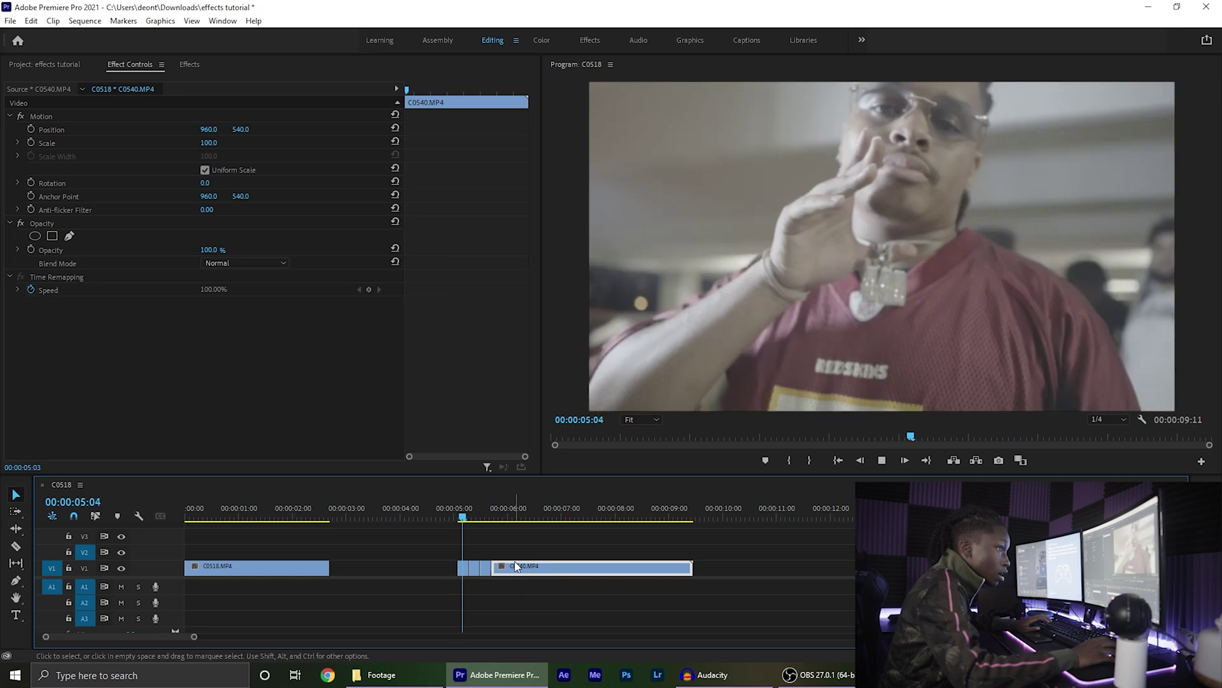
- Nest the three repeated C0540 pieces into one sequence with the suggested name
drag(464, 547, 493, 579)
right_click(483, 568)
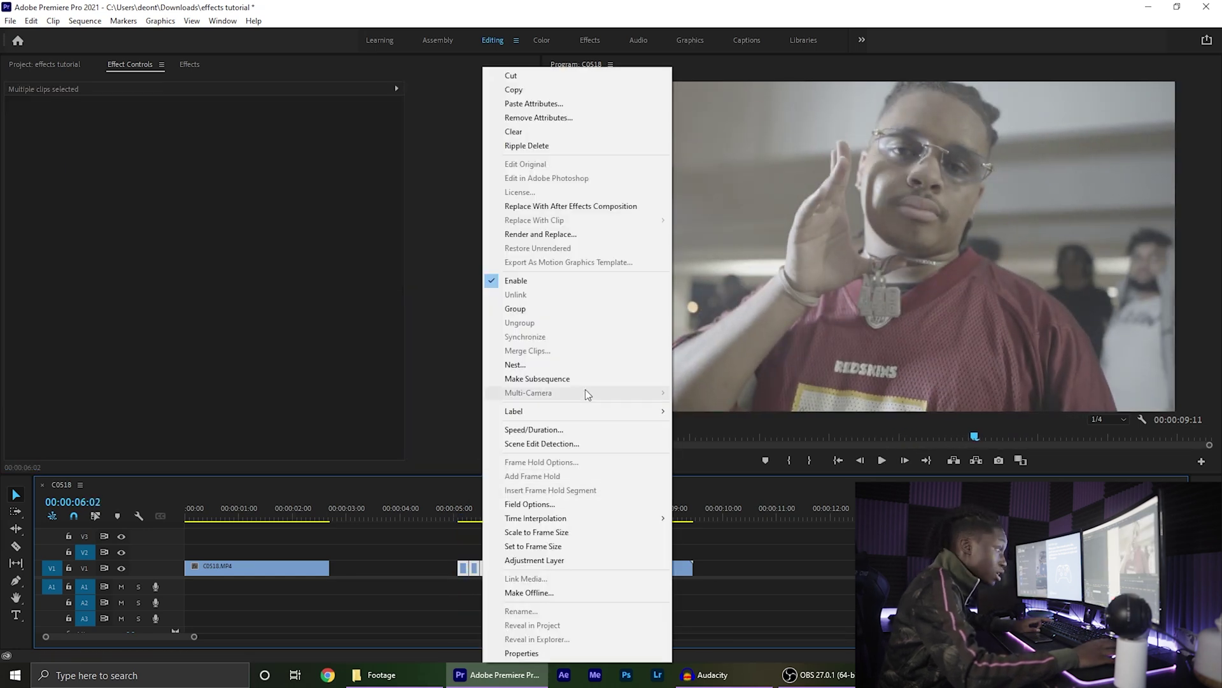
click(515, 364)
click(573, 347)
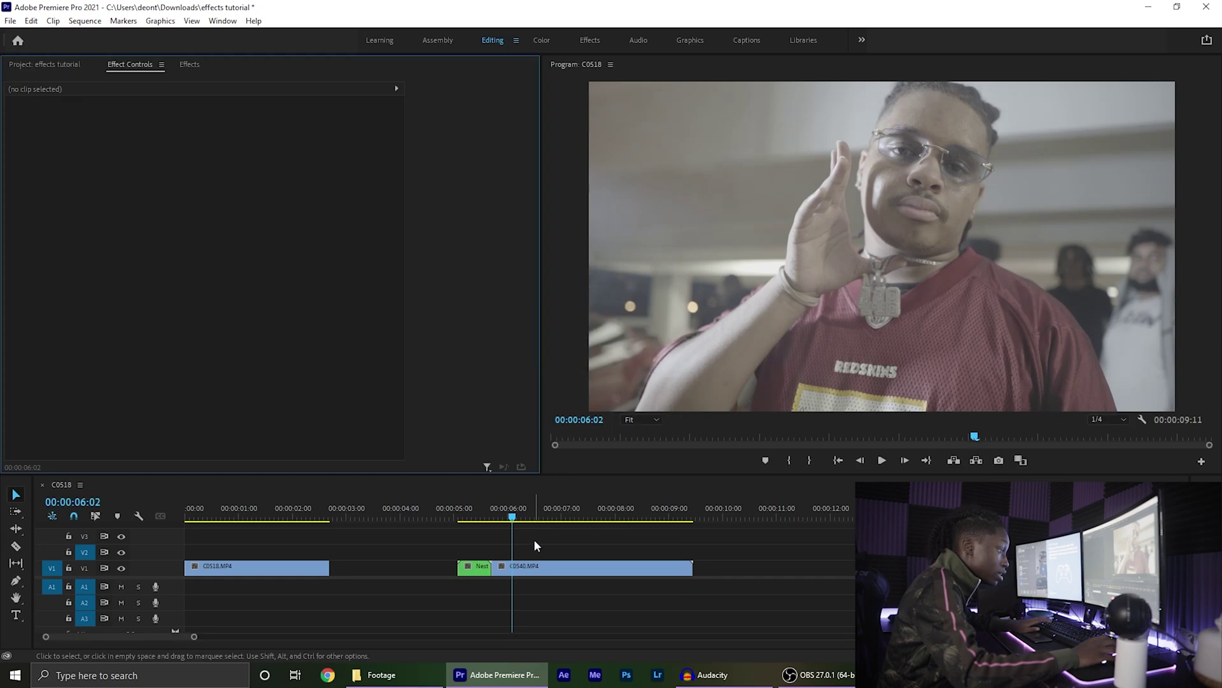
- Duplicate the nested stutter sequence onto the track above, directly over the original at 00:00:05:02
click(482, 566)
drag(474, 520, 465, 522)
key(ctrl+c)
key(ctrl+v)
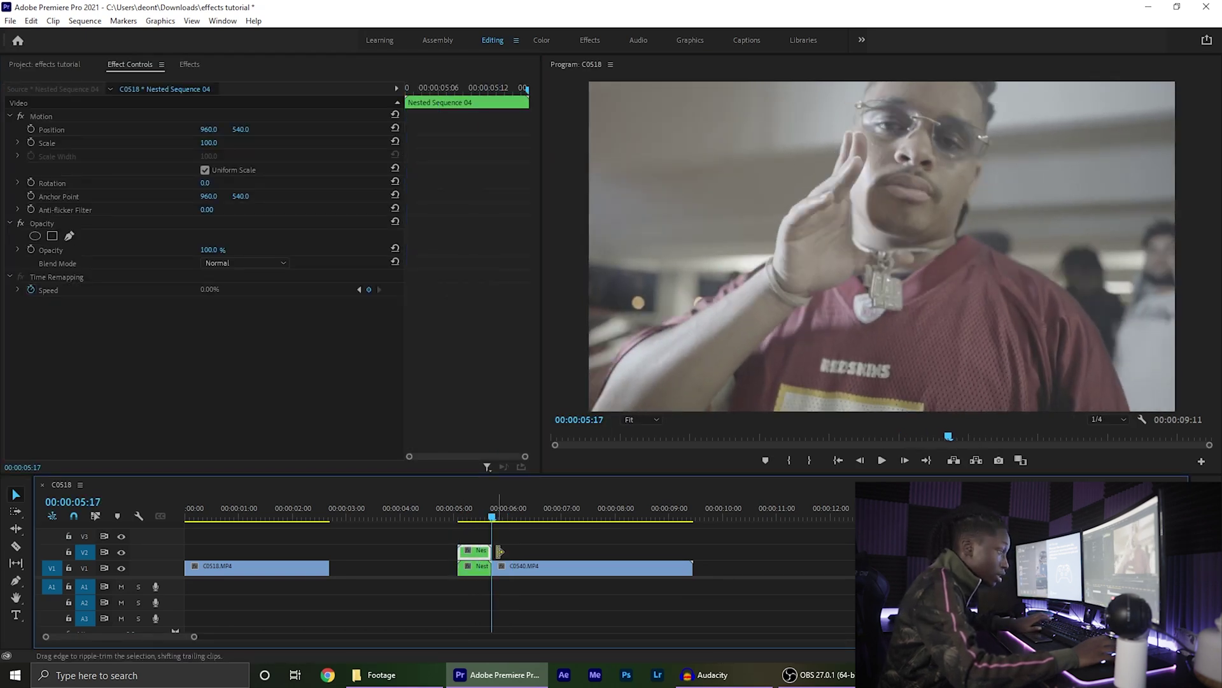
- Set the upper nested sequence's opacity to 50%
click(472, 516)
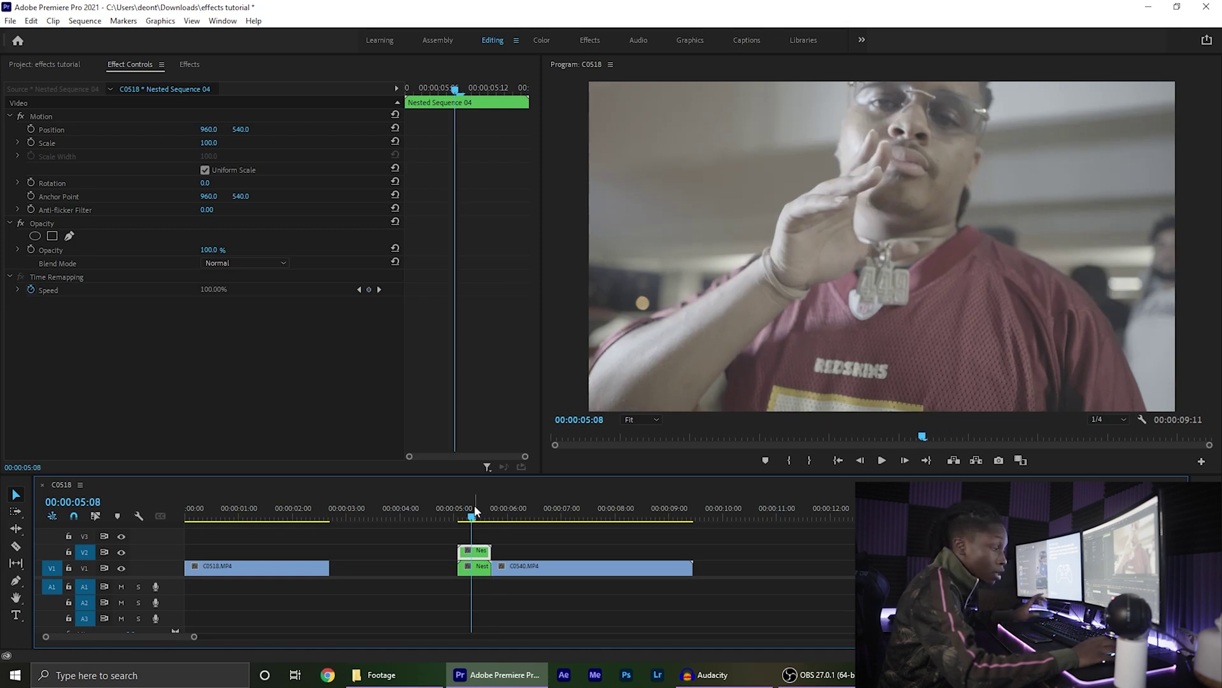
key(Up)
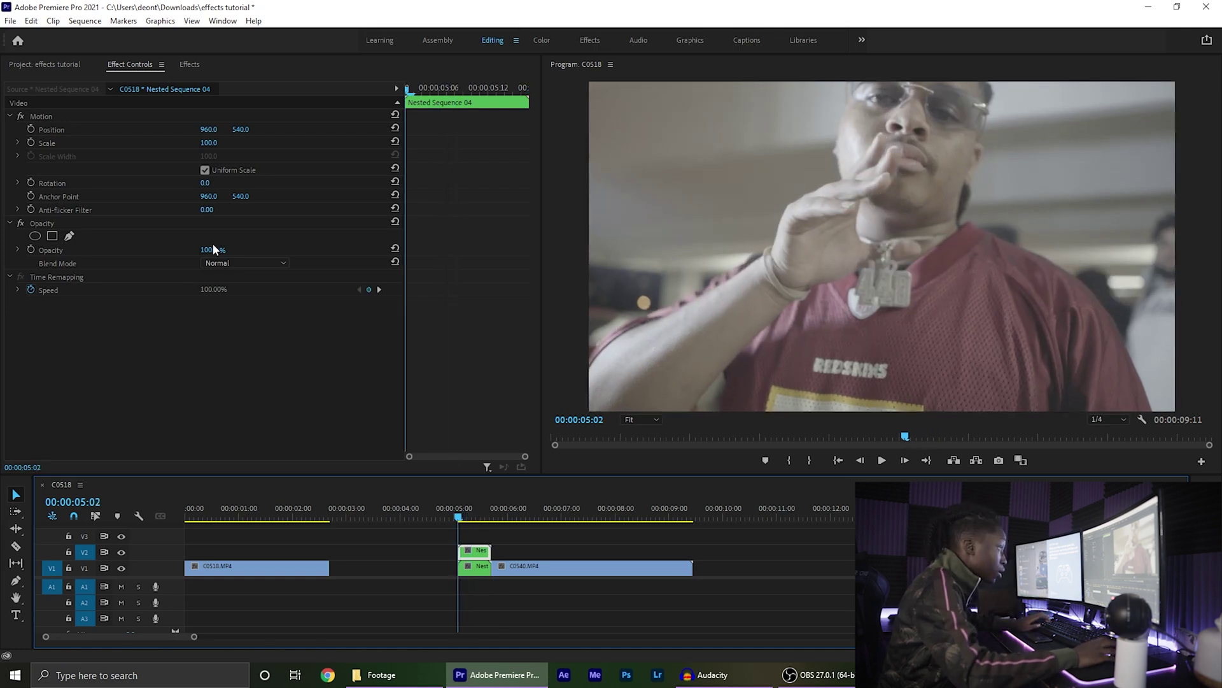
click(218, 249)
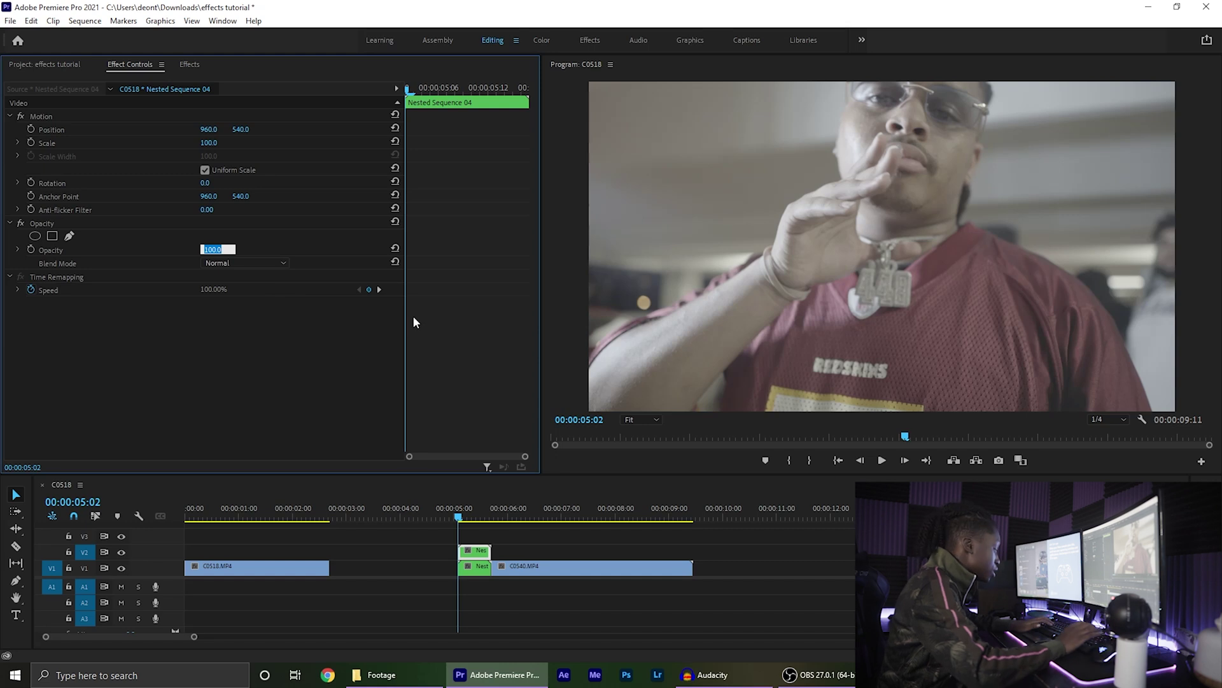
text(50)
key(Return)
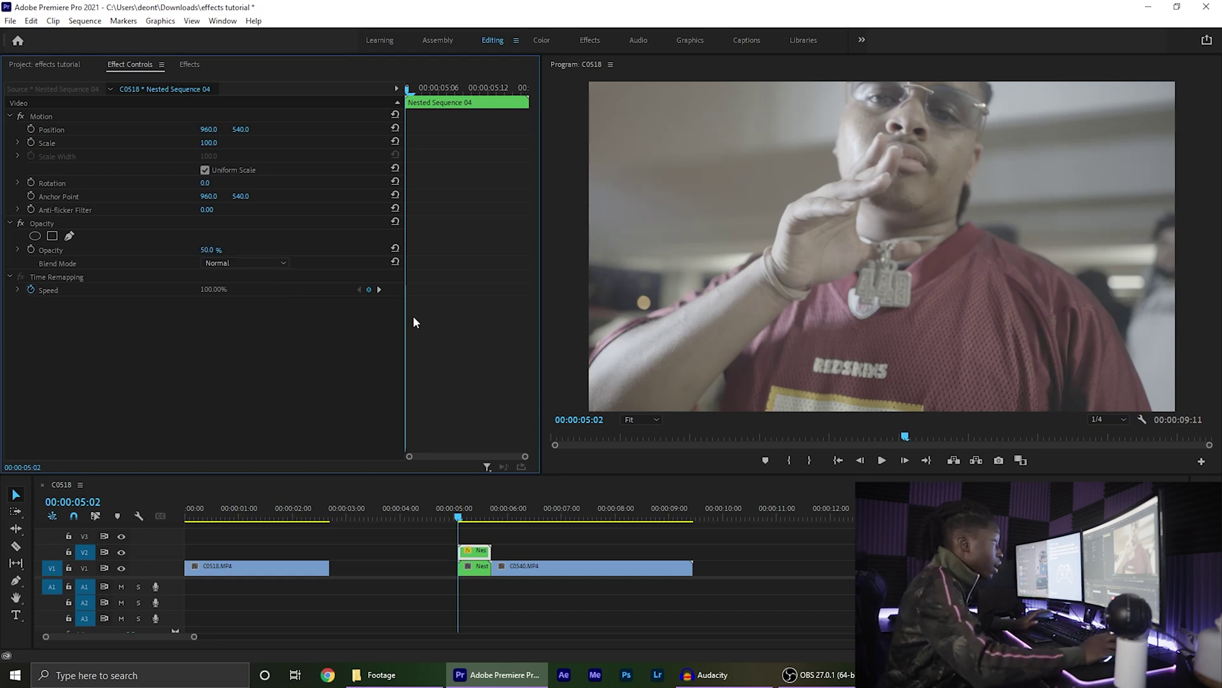
- Keyframe the upper nested sequence's scale from 175 at its start to 100 at its end
click(201, 144)
click(31, 142)
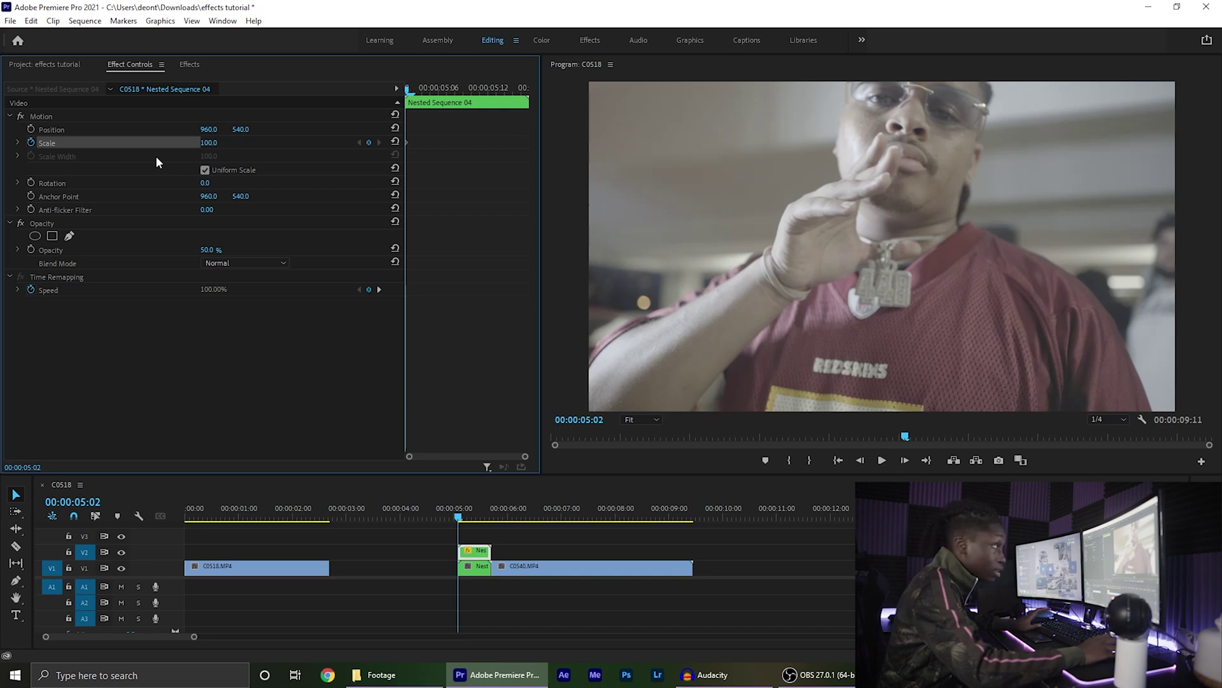
click(217, 141)
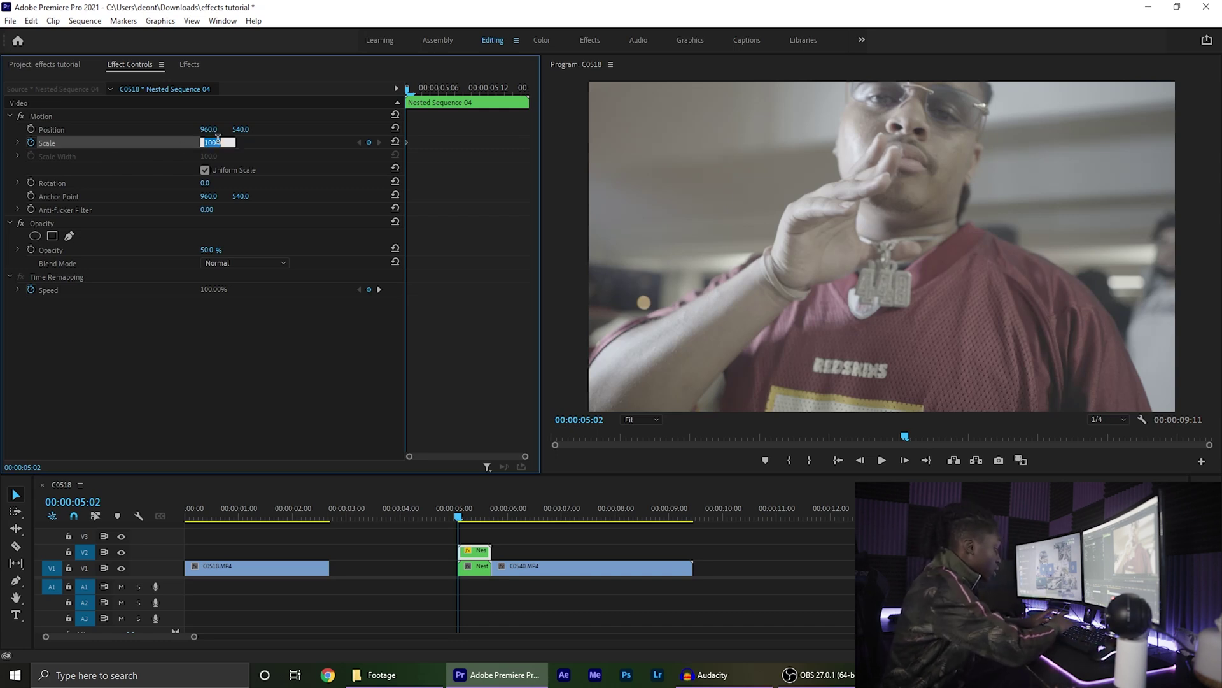
key(Return)
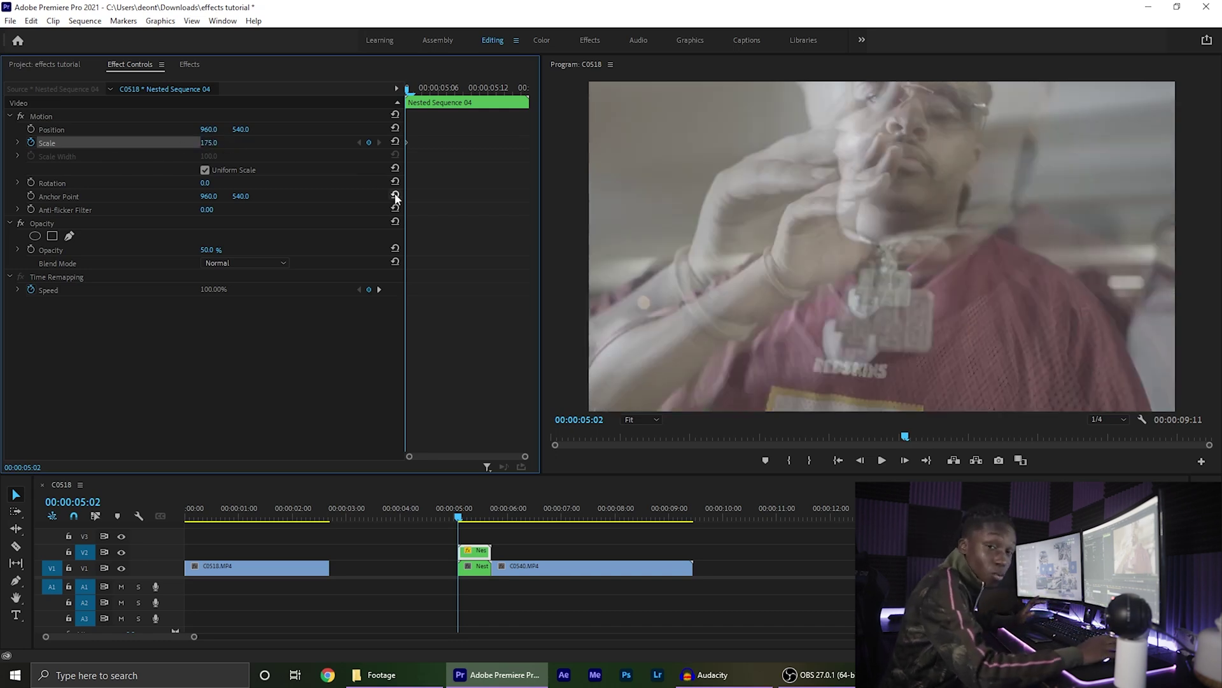
drag(471, 519, 491, 518)
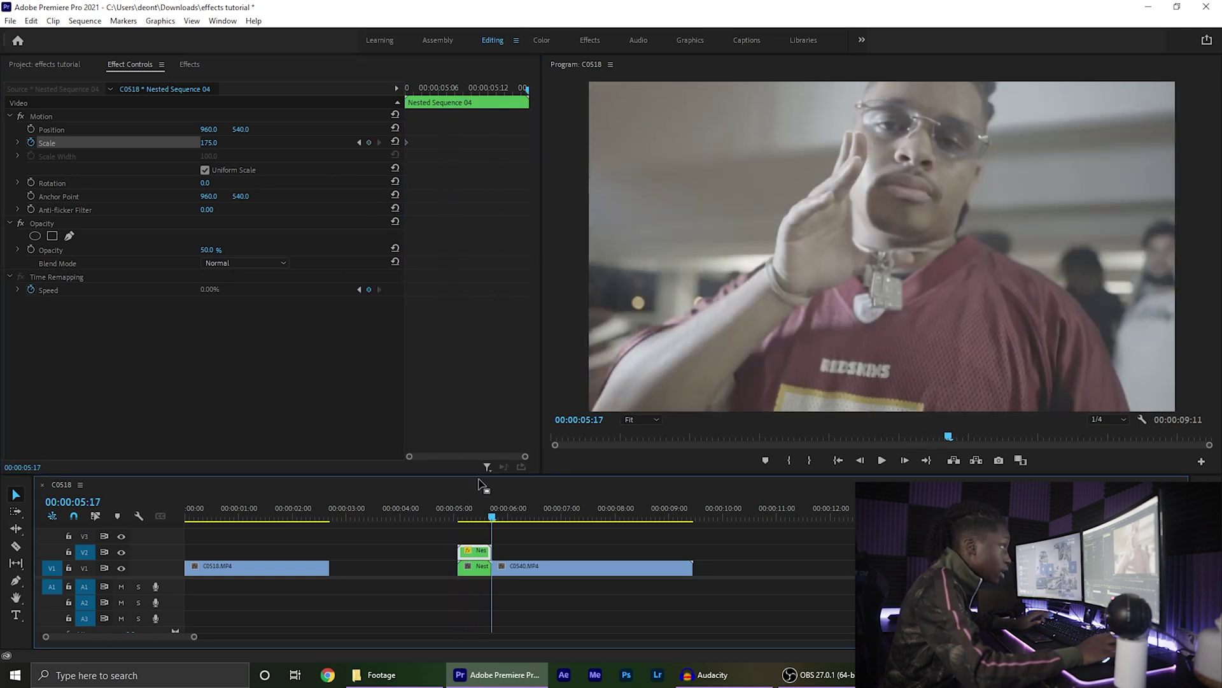
click(209, 142)
text(100)
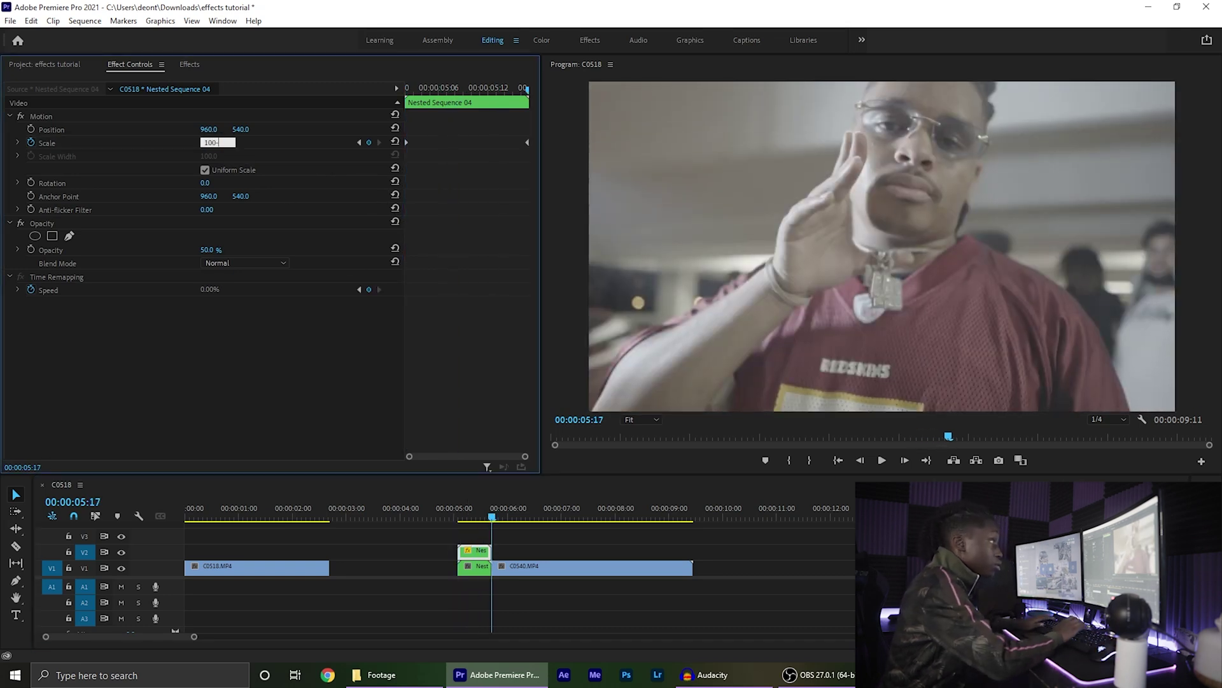
key(Return)
- Play from just before the nested sequences into C0540 to check the ghost zoom
click(506, 519)
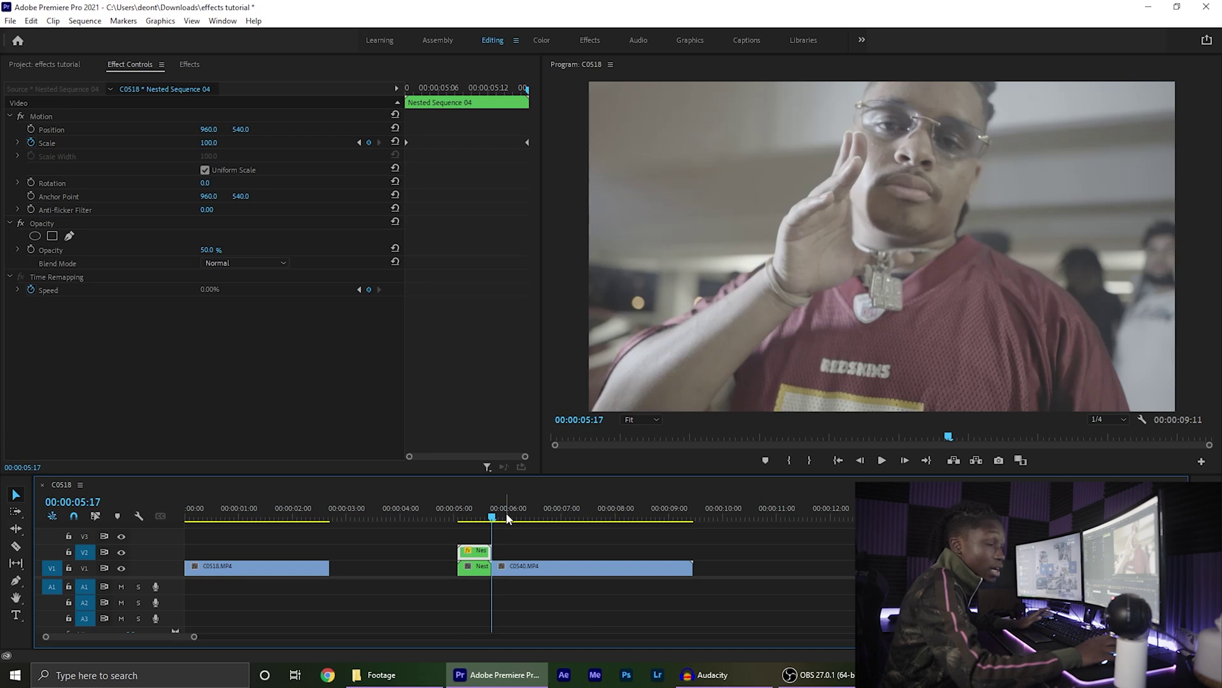
drag(487, 514, 438, 509)
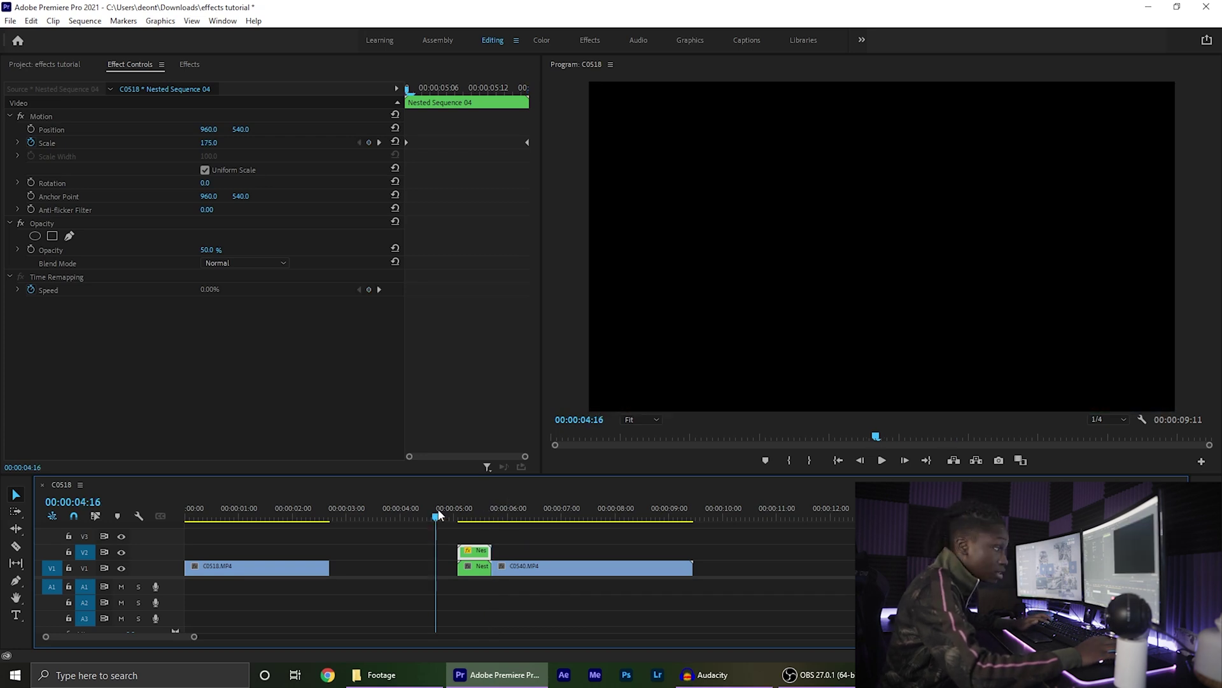
key(space)
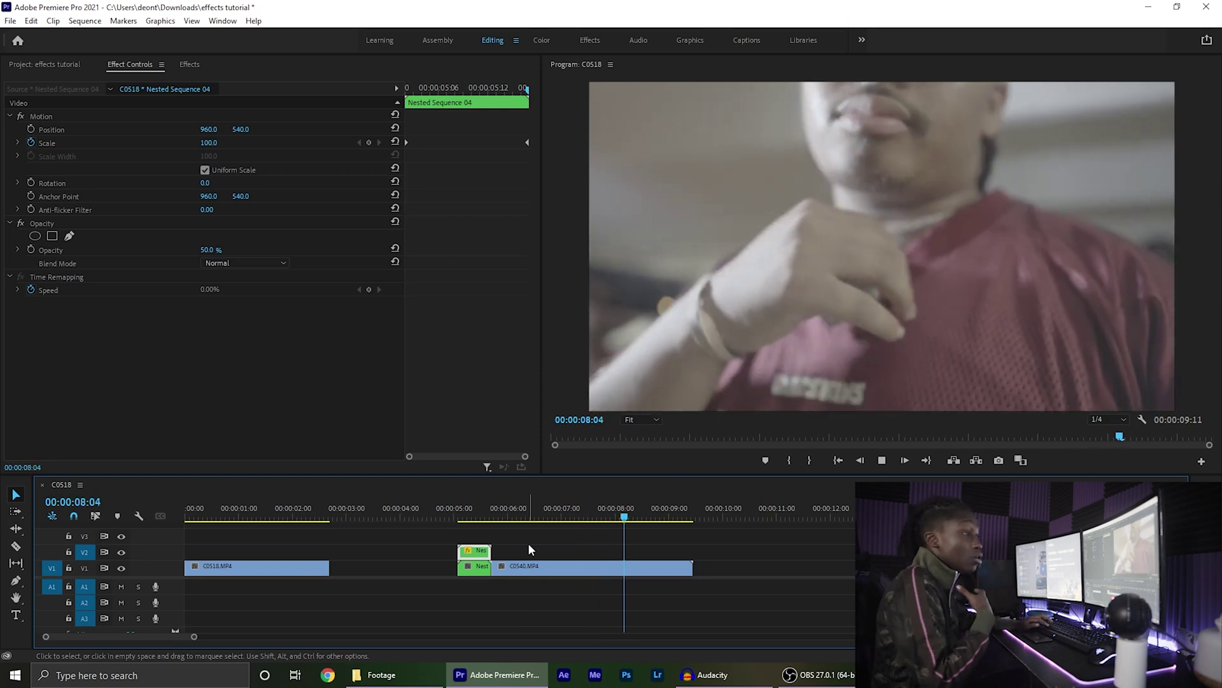
key(space)
- Keyframe the remaining C0540 clip's scale from 175 at 00:00:05:17 back to its original size at 00:00:05:23
click(489, 513)
click(492, 513)
click(517, 561)
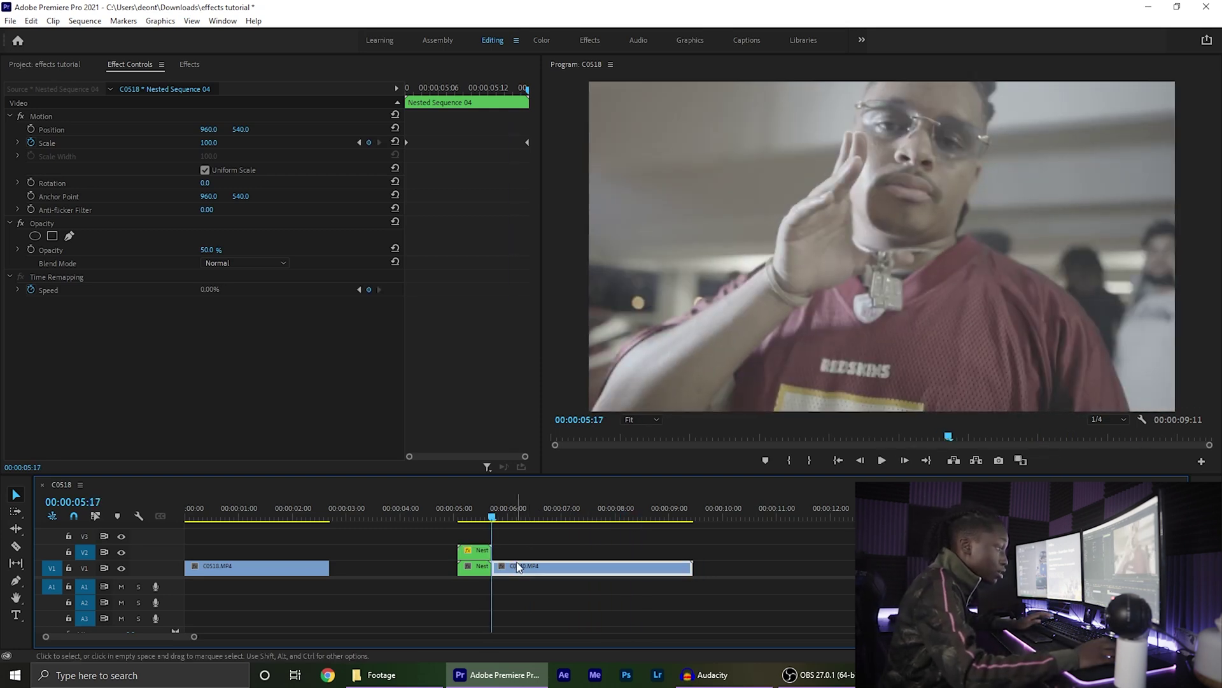
click(32, 142)
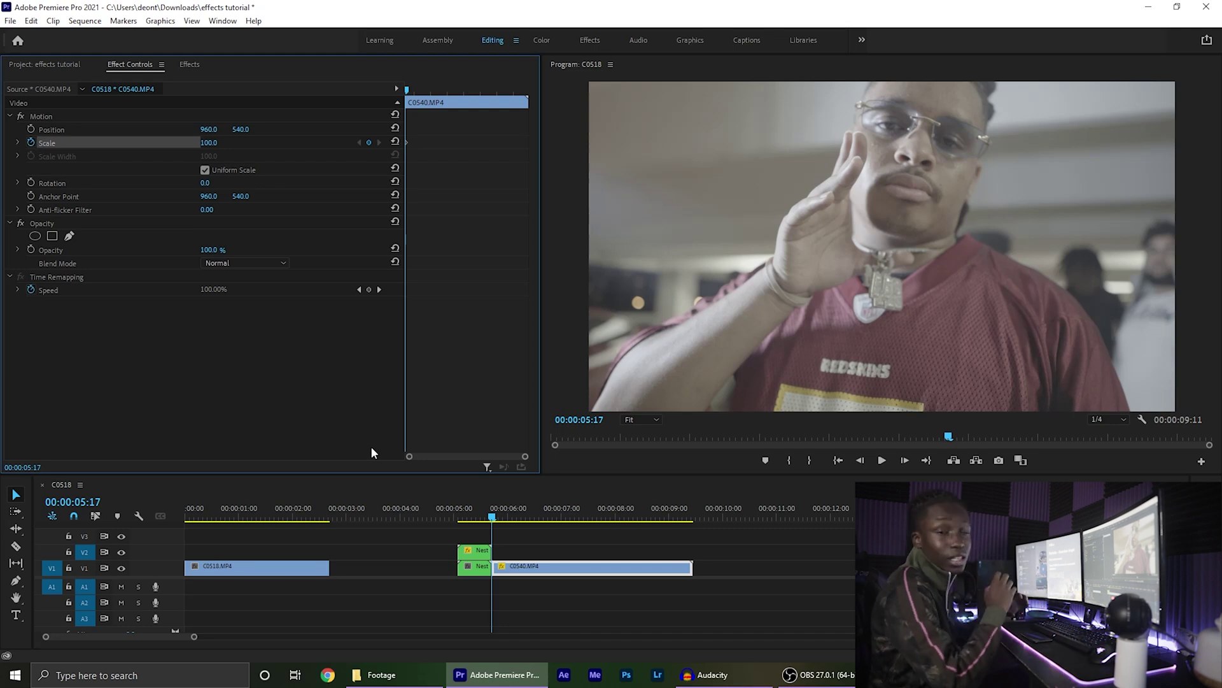
click(206, 143)
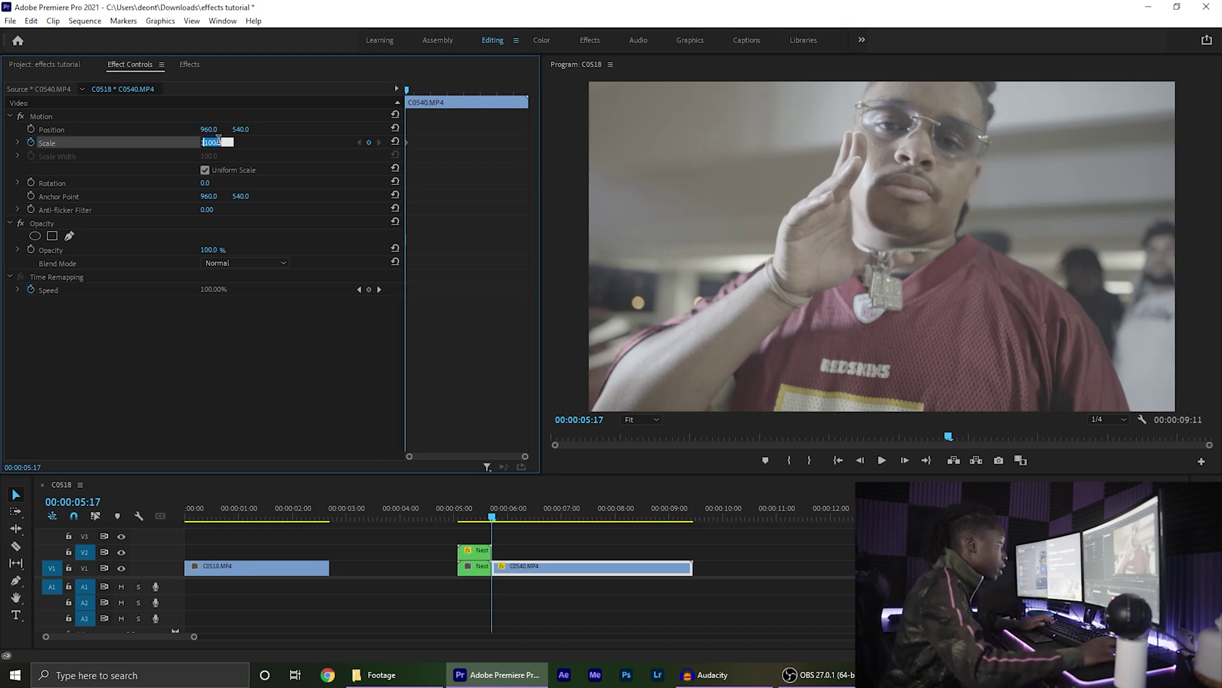
text(175)
key(Return)
drag(493, 516, 505, 515)
click(224, 142)
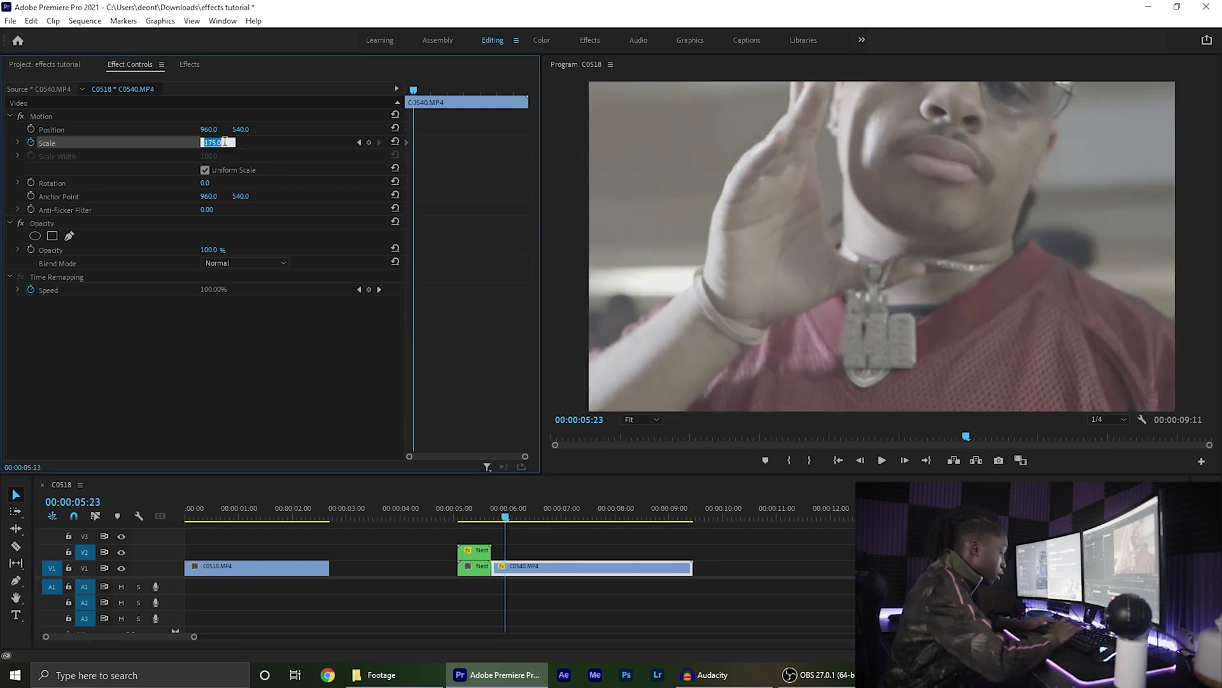
key(Return)
- Play the ghosted nest and the zoom on C0540 twice to review the combined effect
click(437, 515)
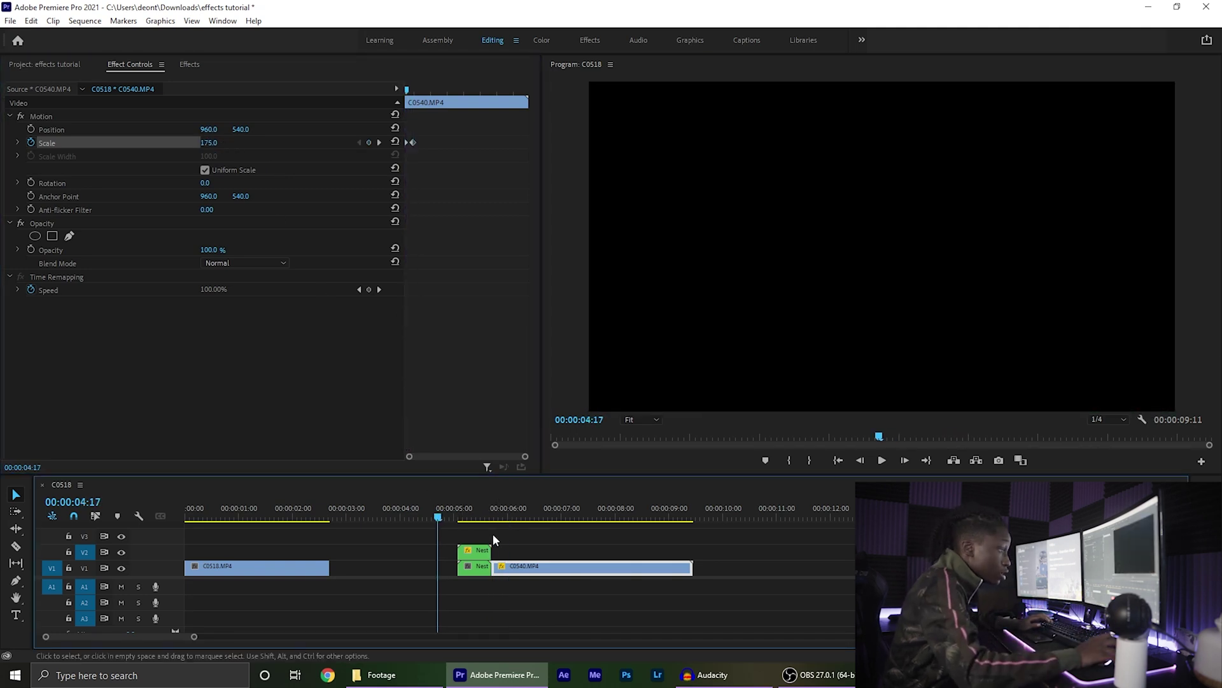
click(598, 543)
key(space)
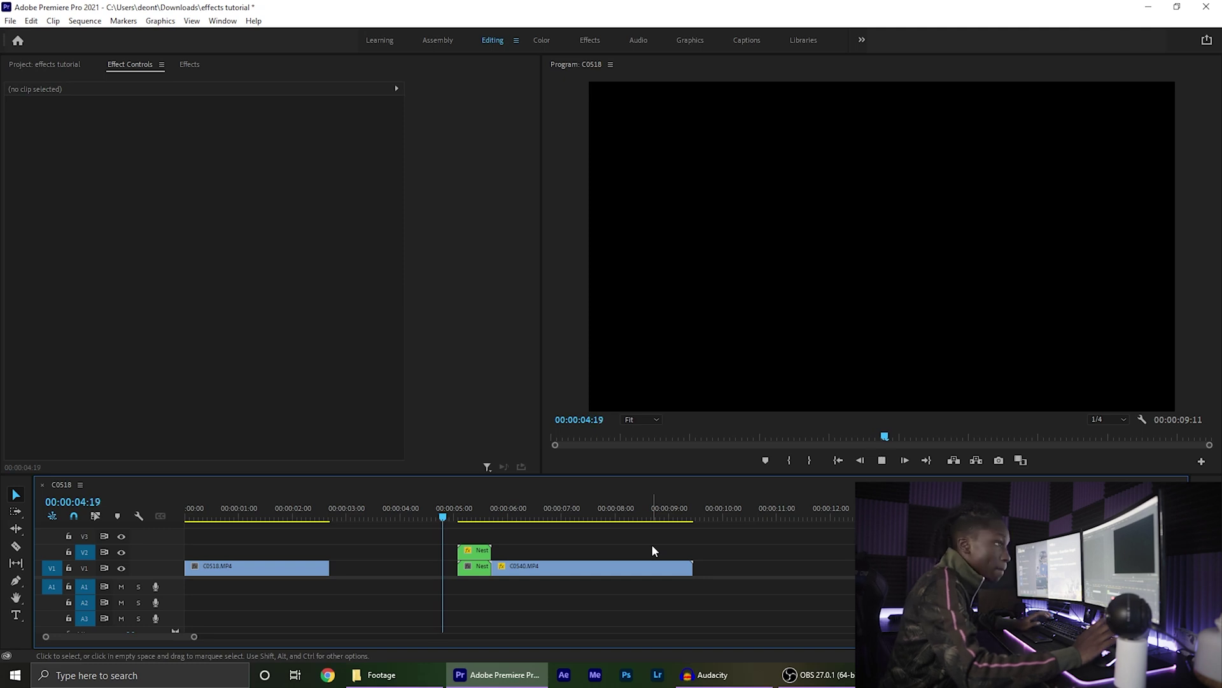
key(space)
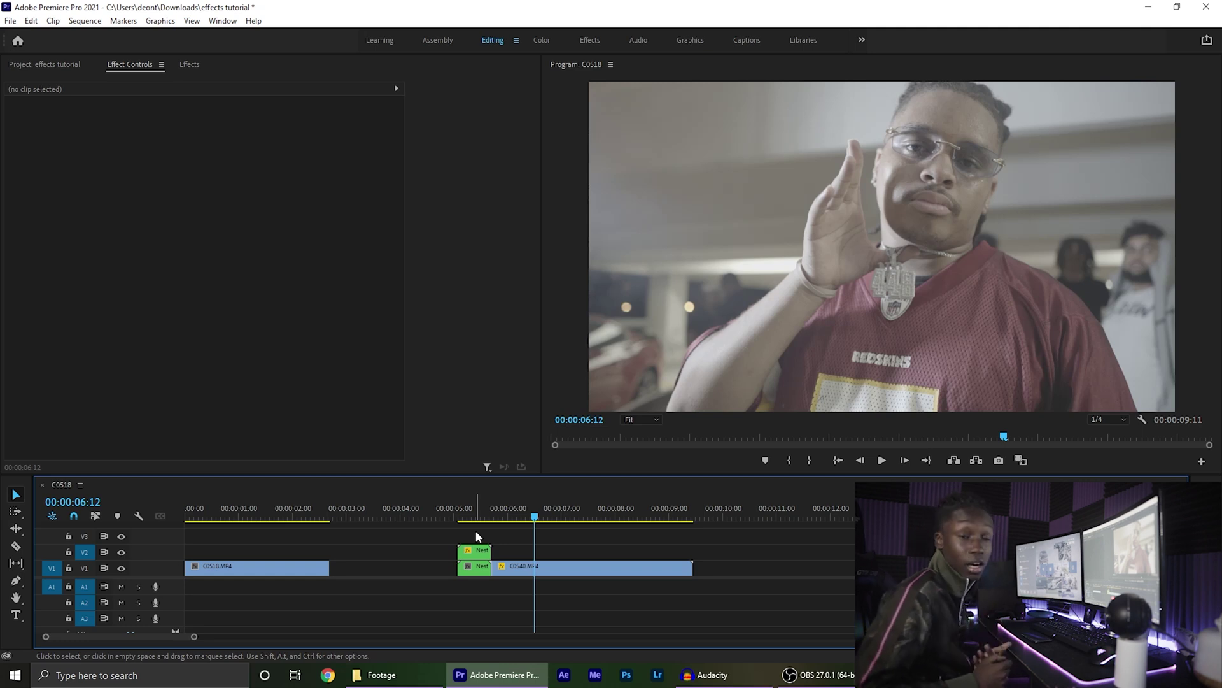
click(447, 517)
key(space)
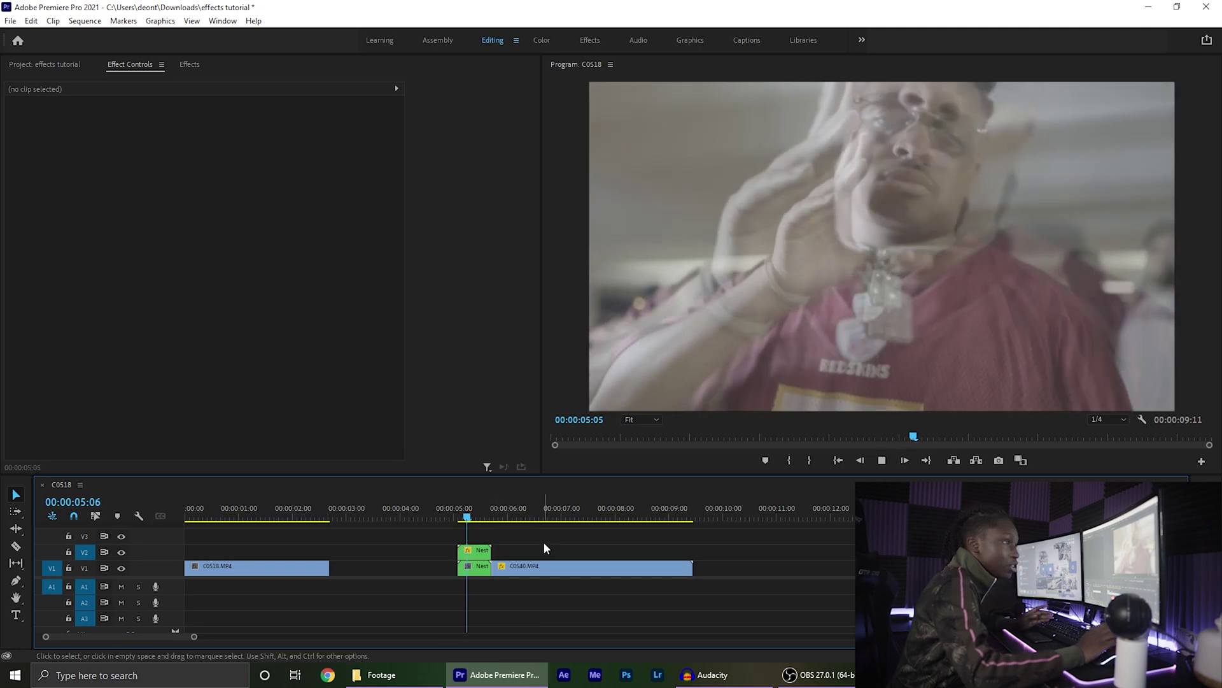
- Apply the Brightness & Contrast effect to the upper nested sequence and show its settings
click(190, 65)
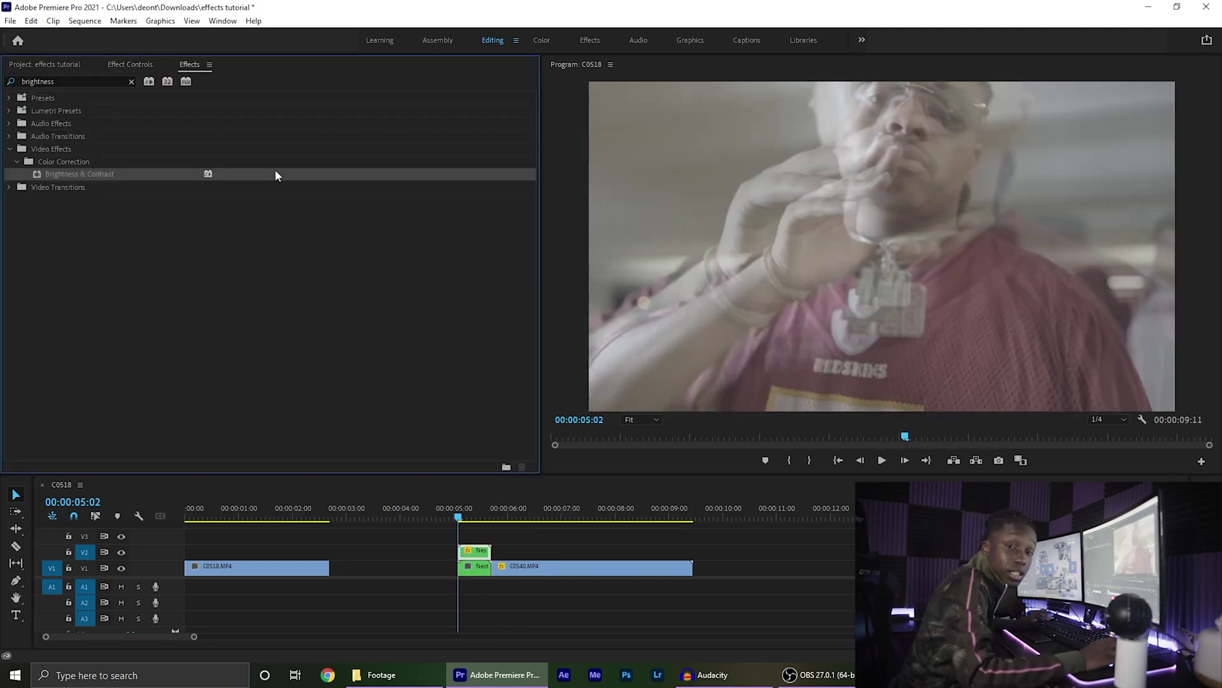
drag(372, 412, 475, 552)
click(133, 64)
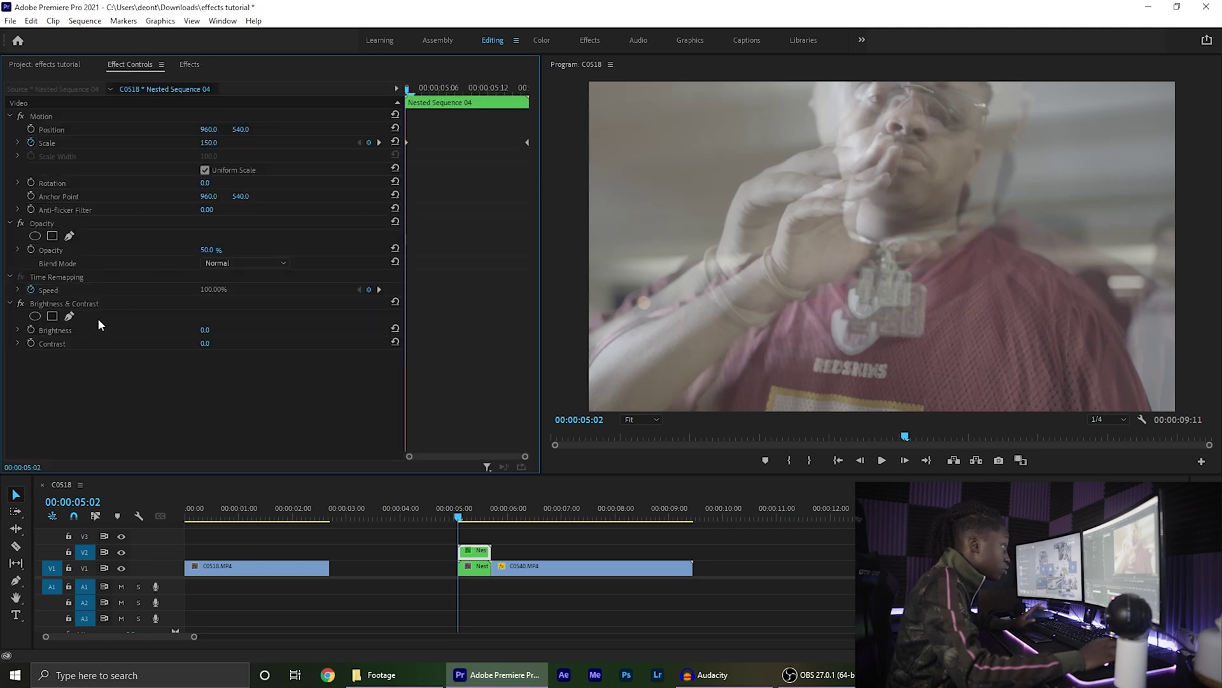
- Keyframe the upper nested sequence's brightness at 100 on its first frame and 0 at 00:00:05:03
click(31, 331)
click(205, 329)
key(Return)
key(Right)
click(220, 330)
text(0)
key(Return)
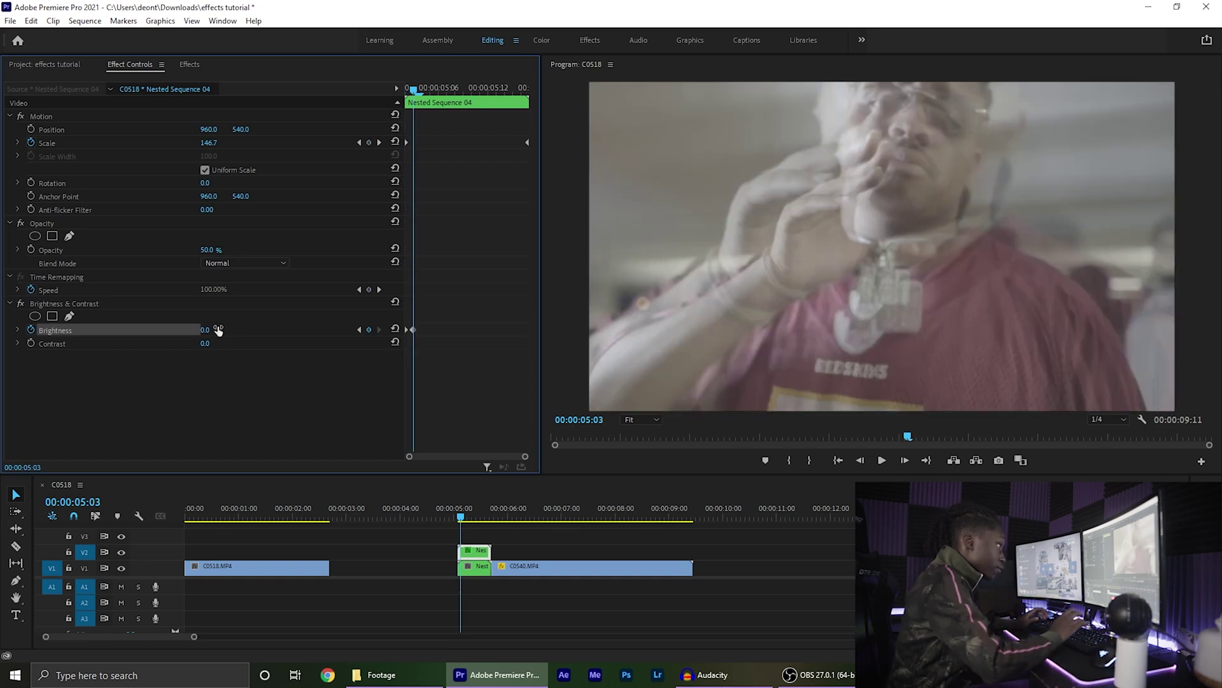
- Copy the brightness keyframe pair and paste it every two frames along the rest of the upper nested sequence
drag(445, 346, 395, 333)
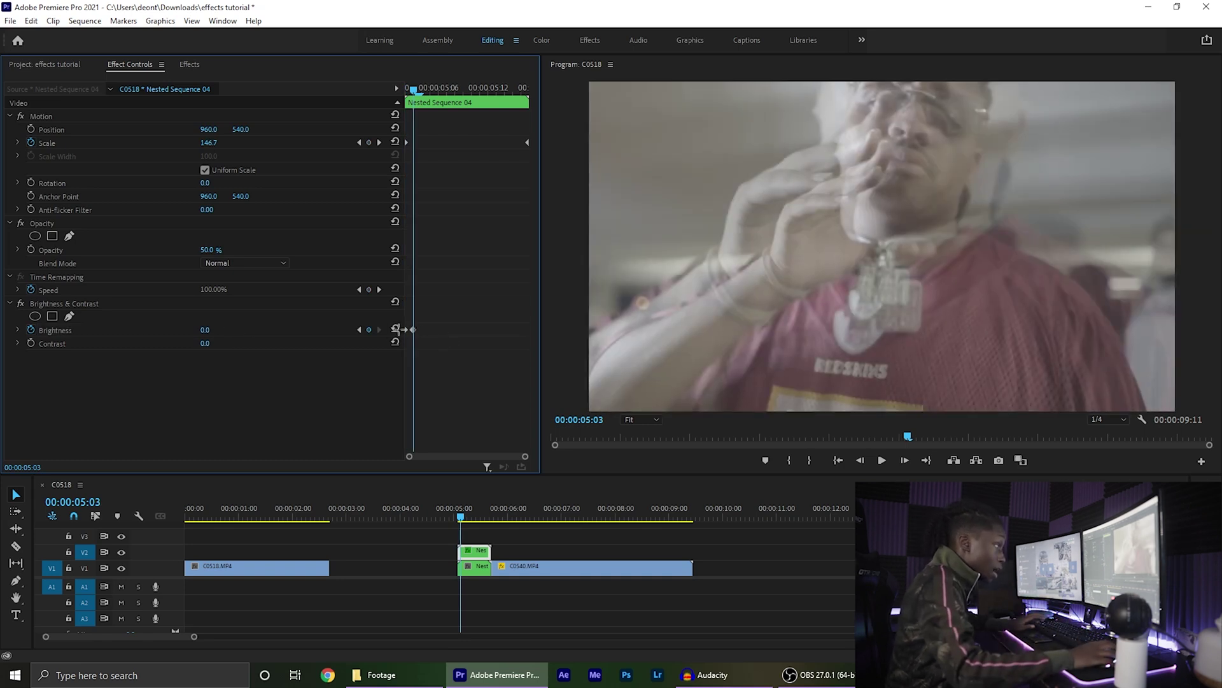
key(Right)
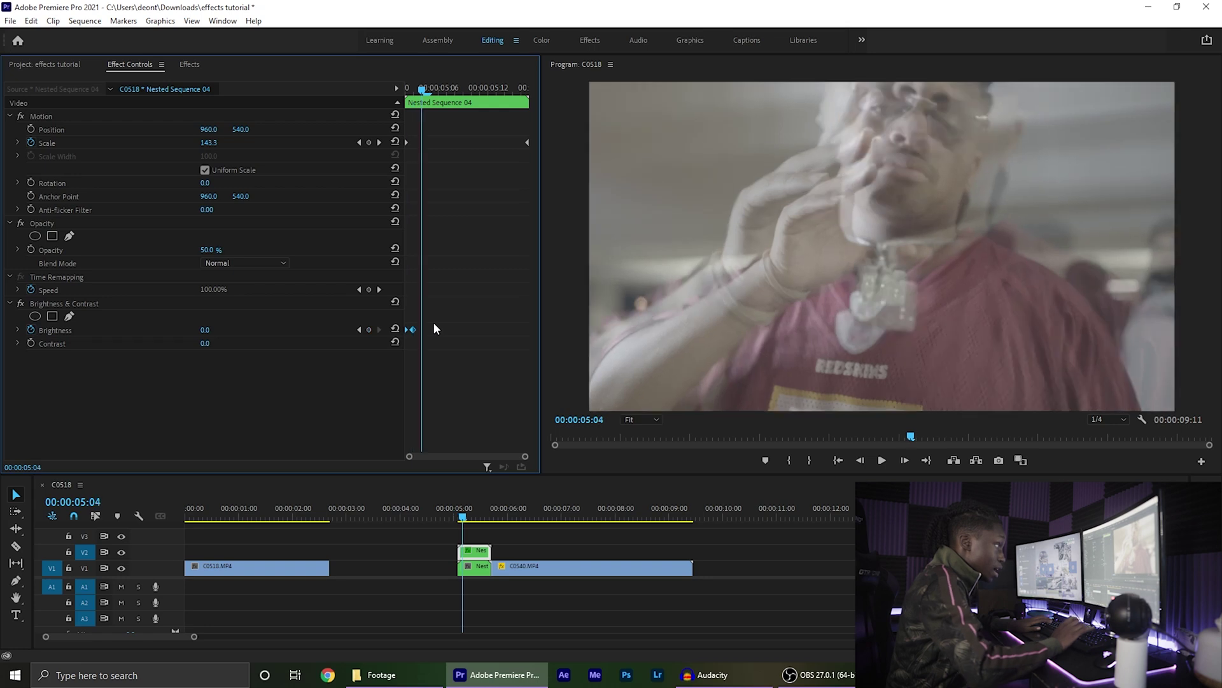
key(ctrl+v)
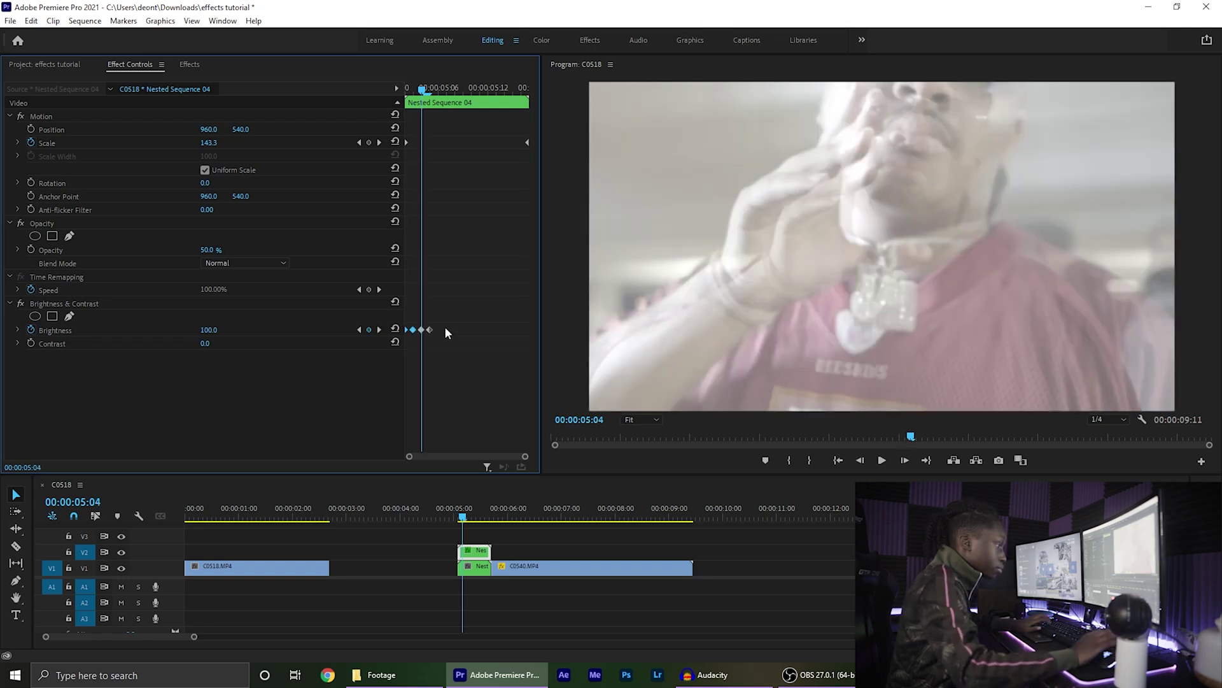
key(Right)
key(Right)
key(ctrl+v)
key(Right)
key(Right)
key(ctrl+v)
key(Right)
key(Right)
key(ctrl+v)
key(Right)
key(Right)
key(ctrl+v)
key(ctrl+v)
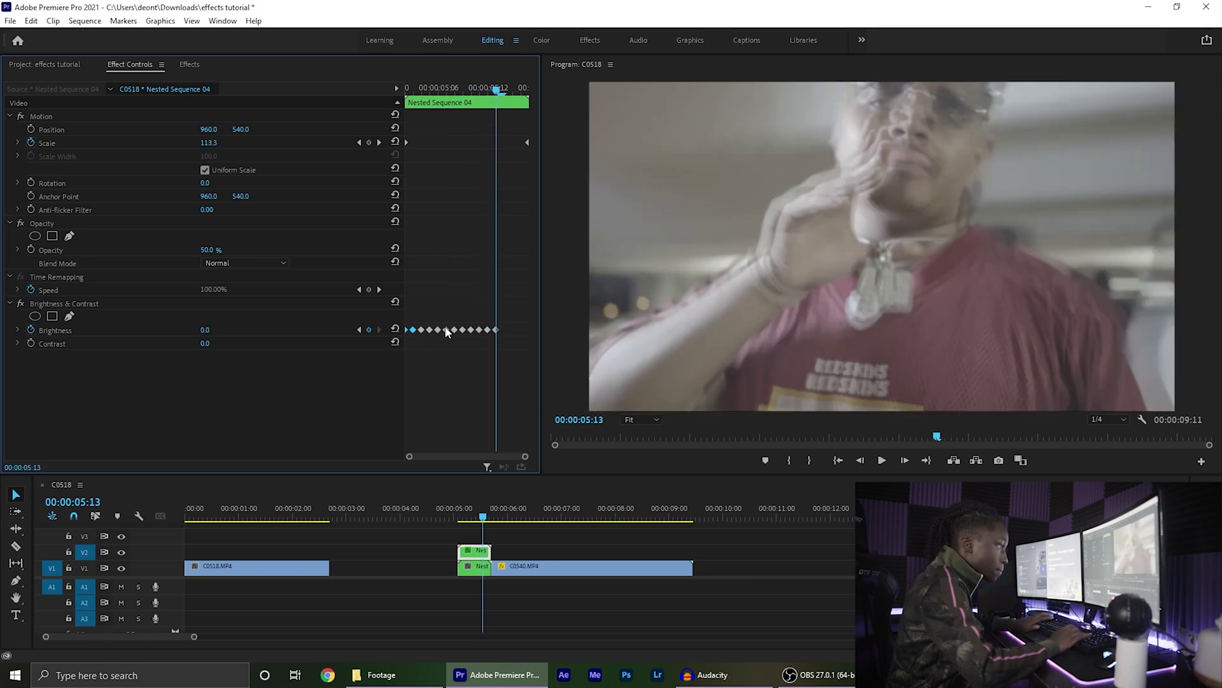
key(Right)
key(Right)
key(ctrl+v)
key(Right)
key(Right)
- Play the flashing ghost stutter running into C0540 repeatedly to check the flicker
click(455, 515)
key(space)
click(525, 537)
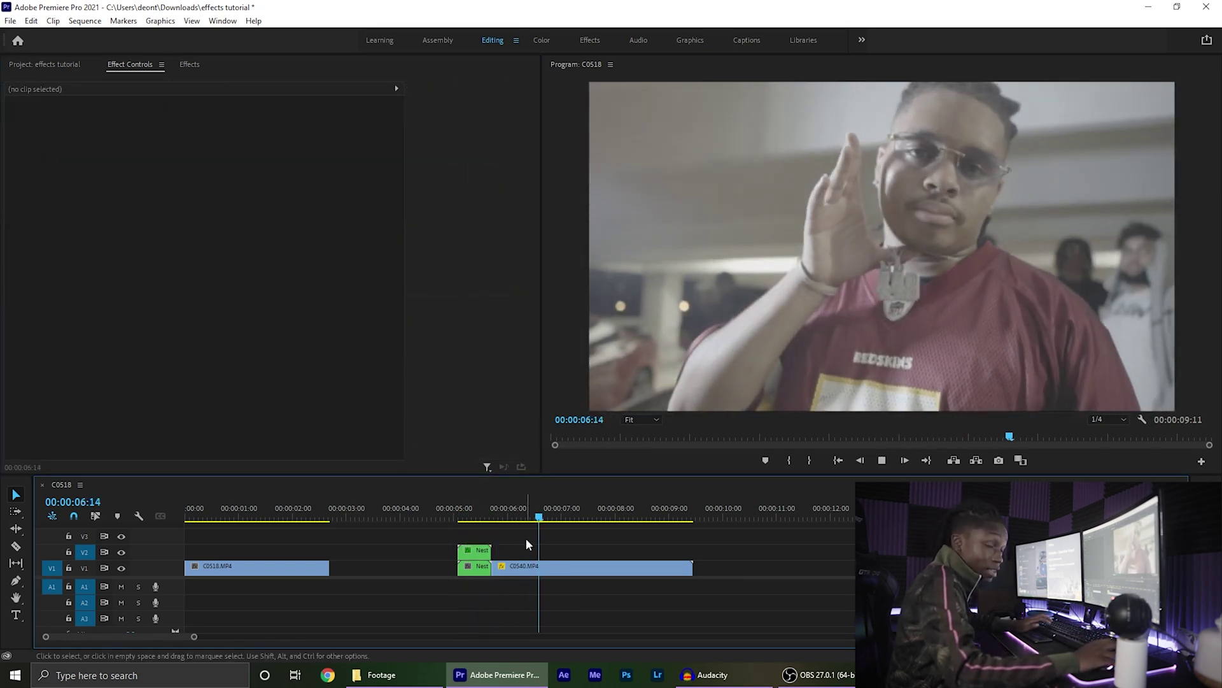
click(465, 513)
key(space)
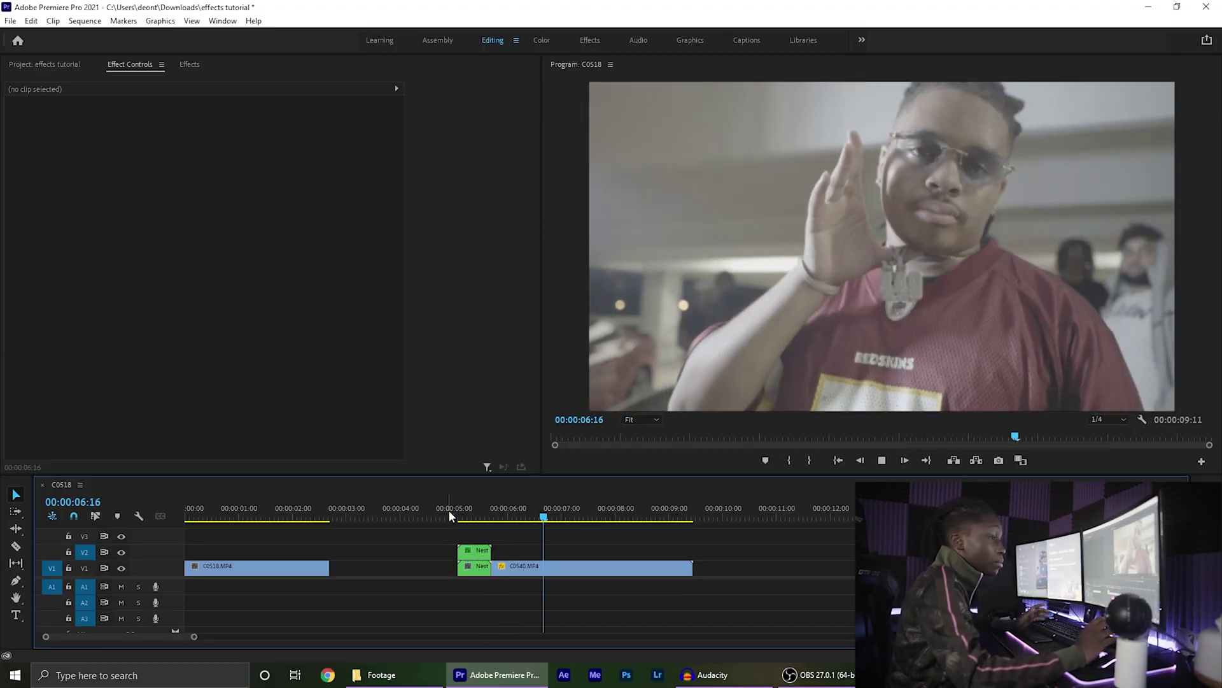
click(432, 511)
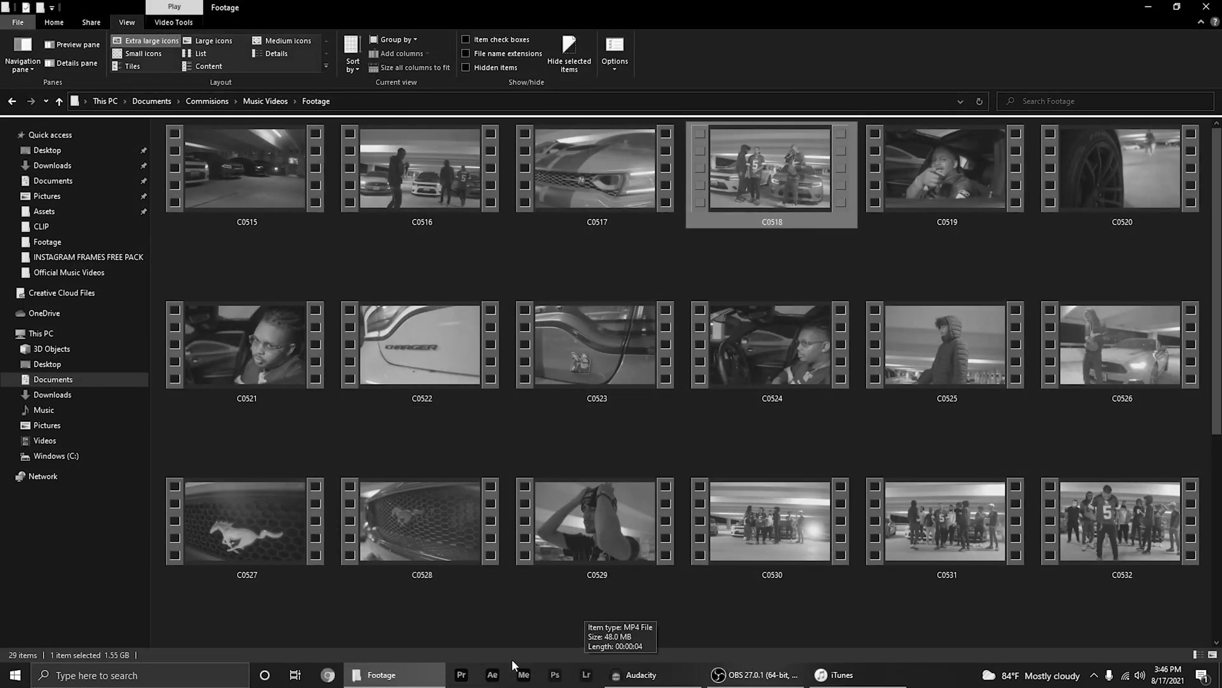
- Bring up the recent projects list for Premiere Pro from the Footage folder window
click(468, 679)
right_click(468, 679)
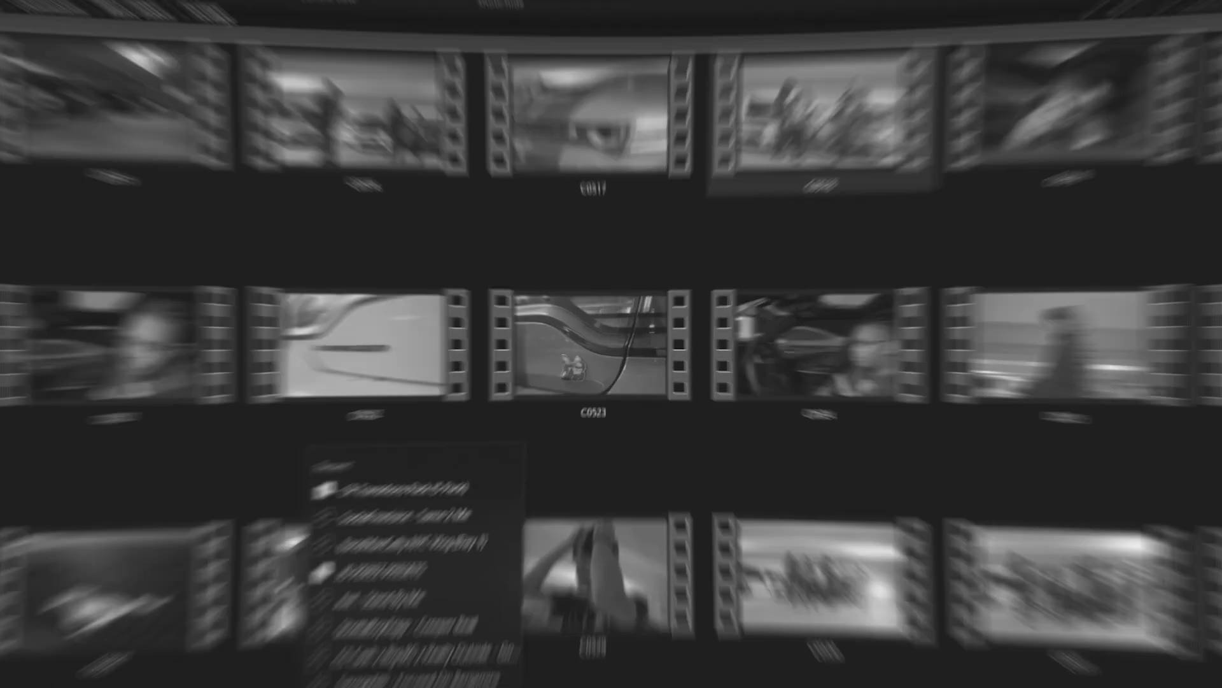